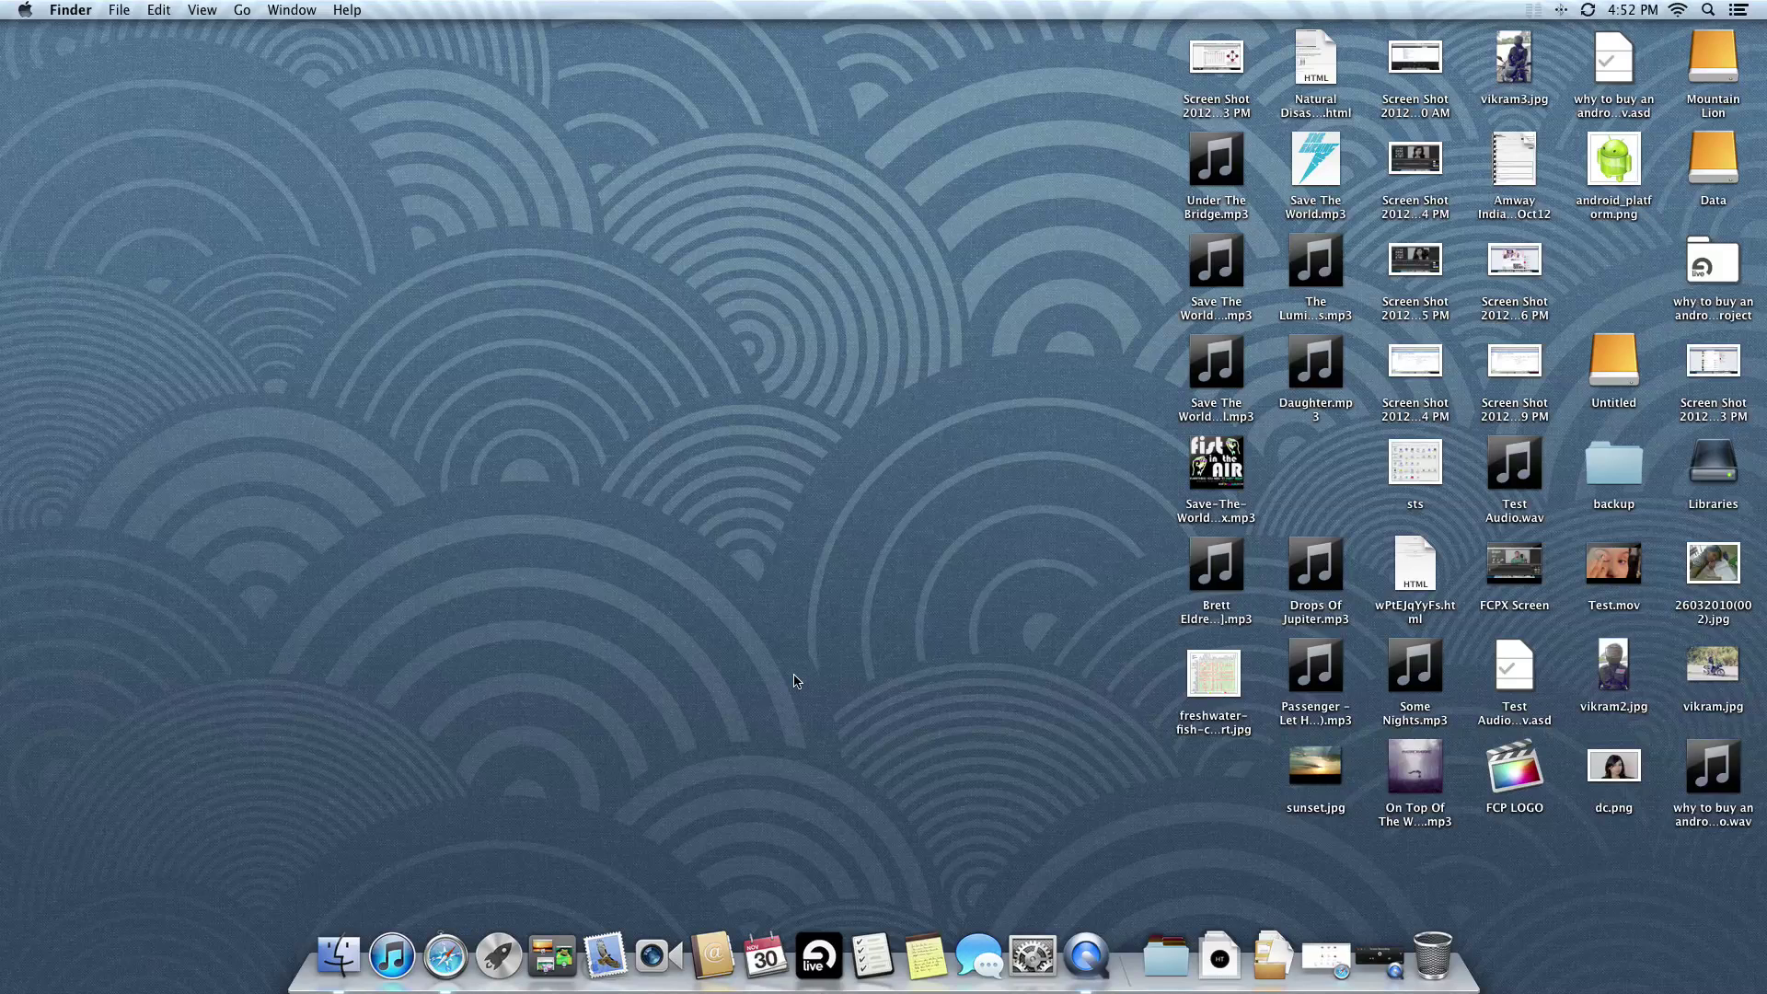
Step: Show the Applications stack from the Dock and scroll down its app grid
{"action": "left_click", "coordinate": [1167, 960]}
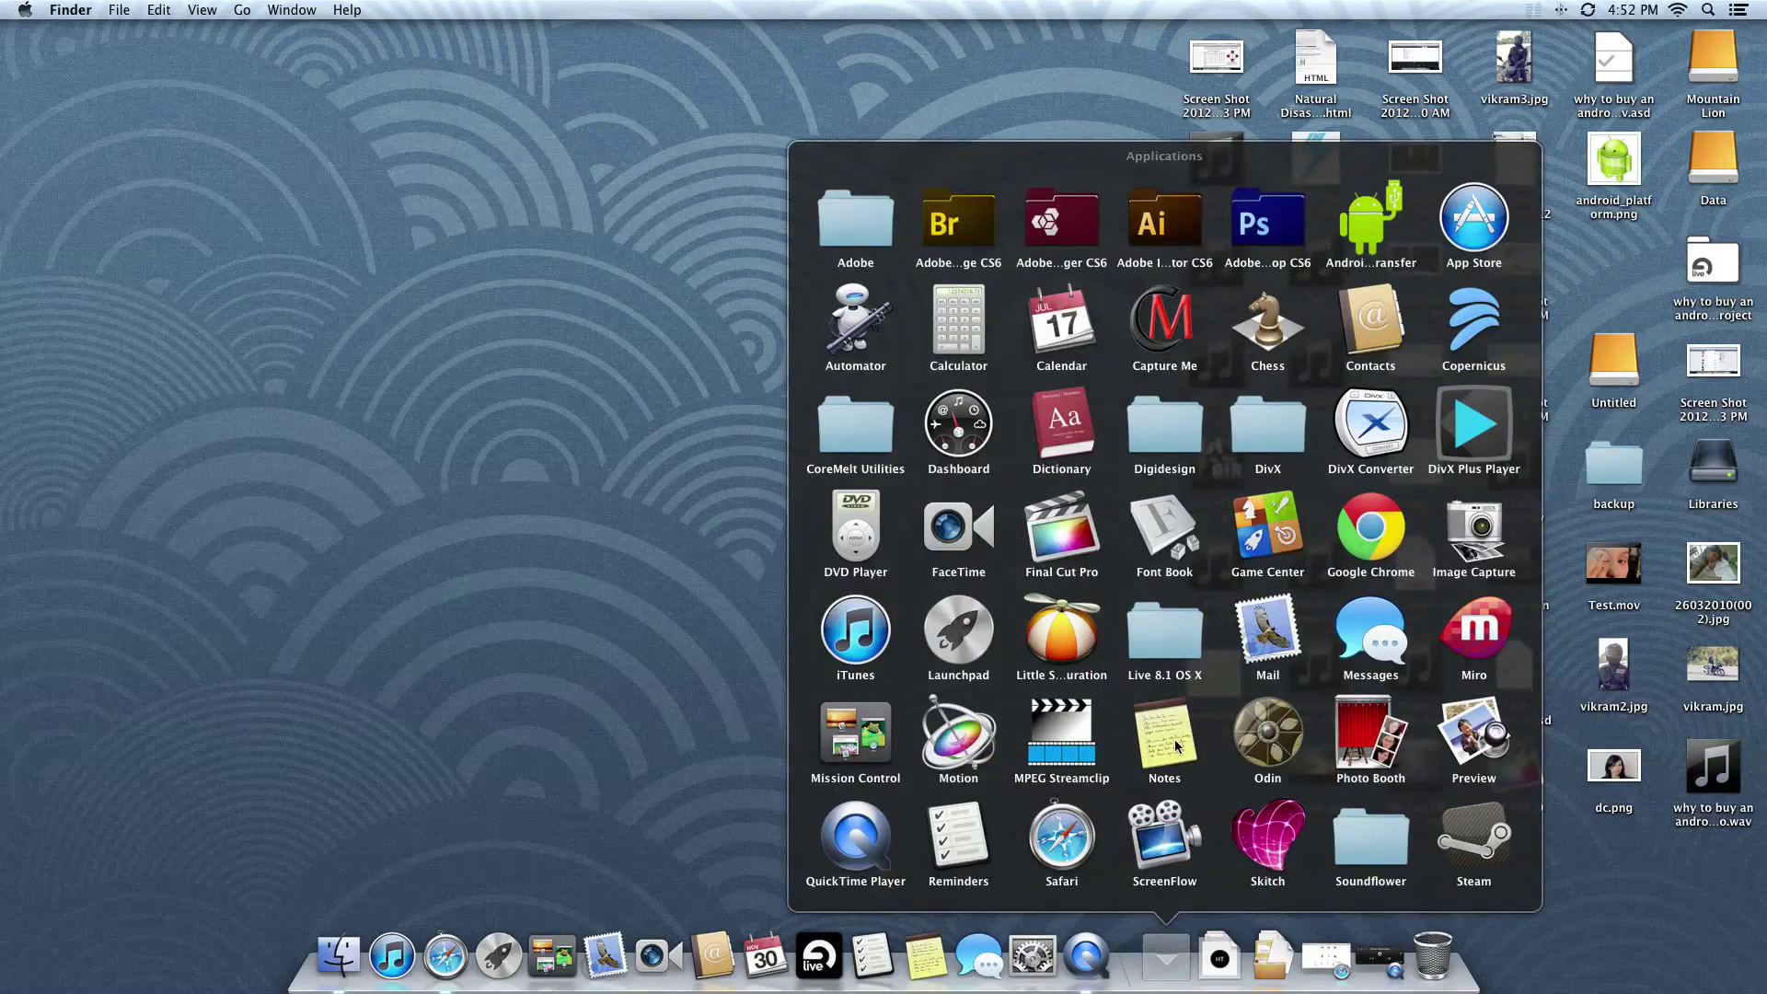
{"action": "scroll", "coordinate": [1174, 739], "scroll_direction": "down", "scroll_amount": 3}
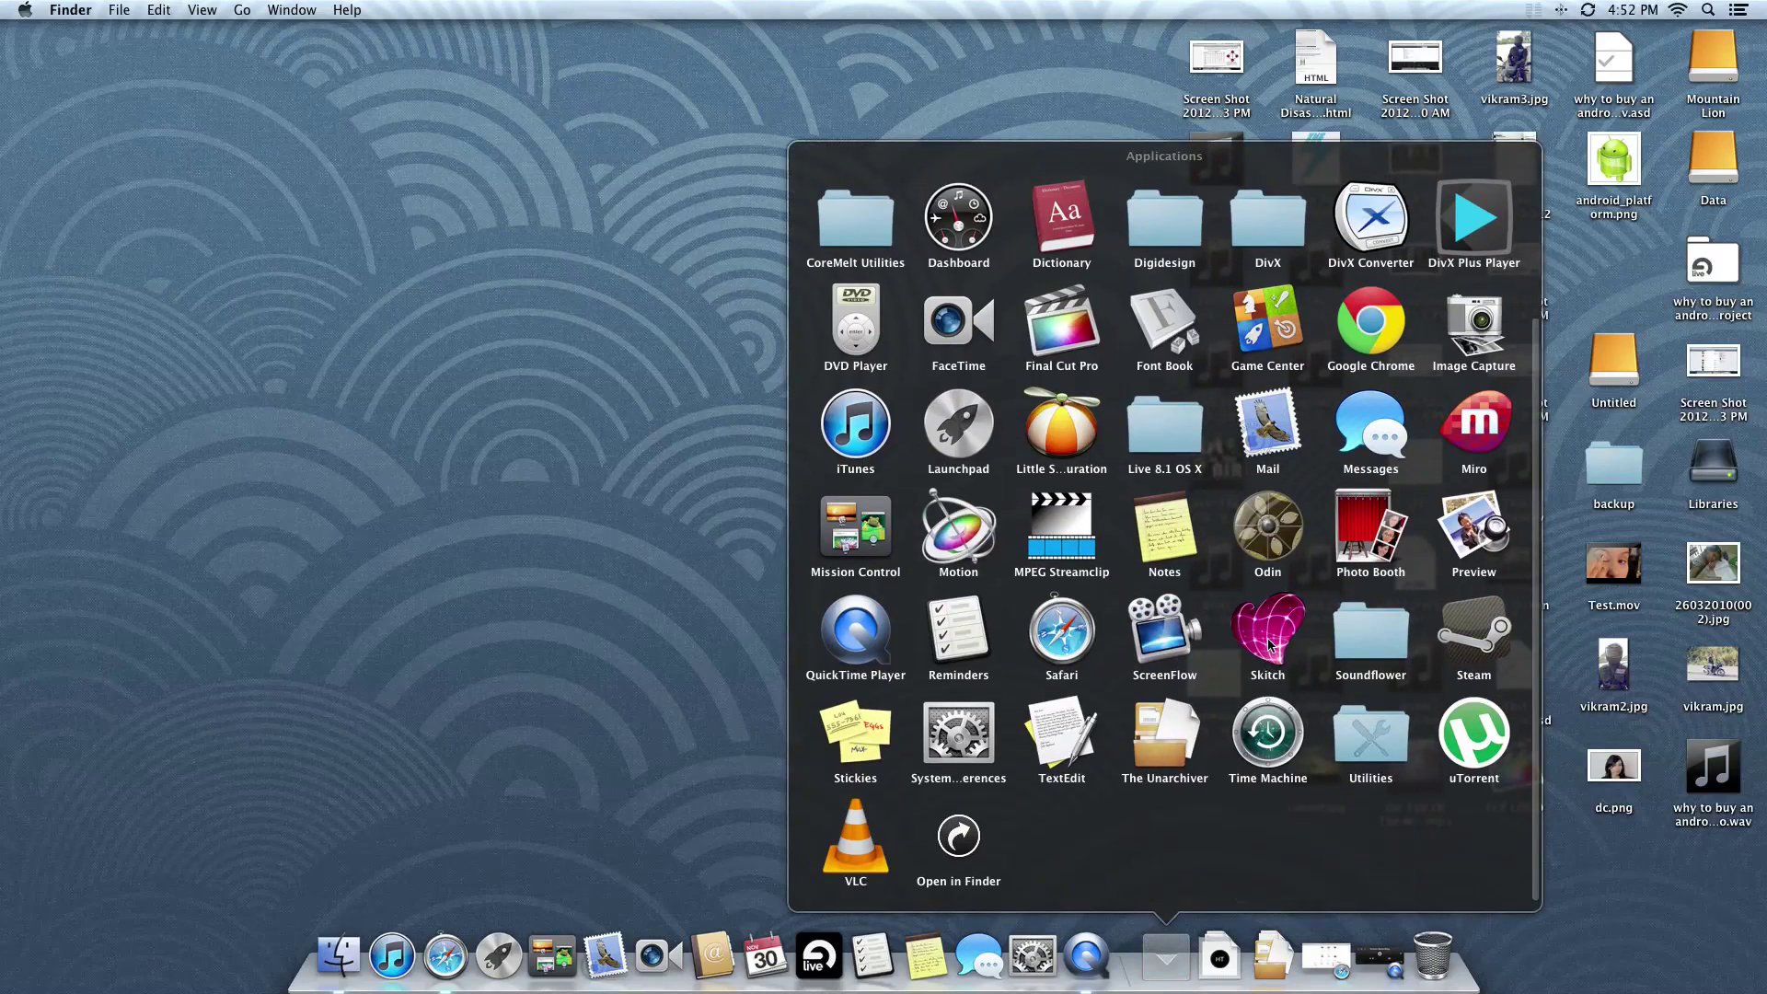
Step: Launch Skitch, move its sign-in window up, and sign in with the account password
{"action": "left_click", "coordinate": [1268, 637]}
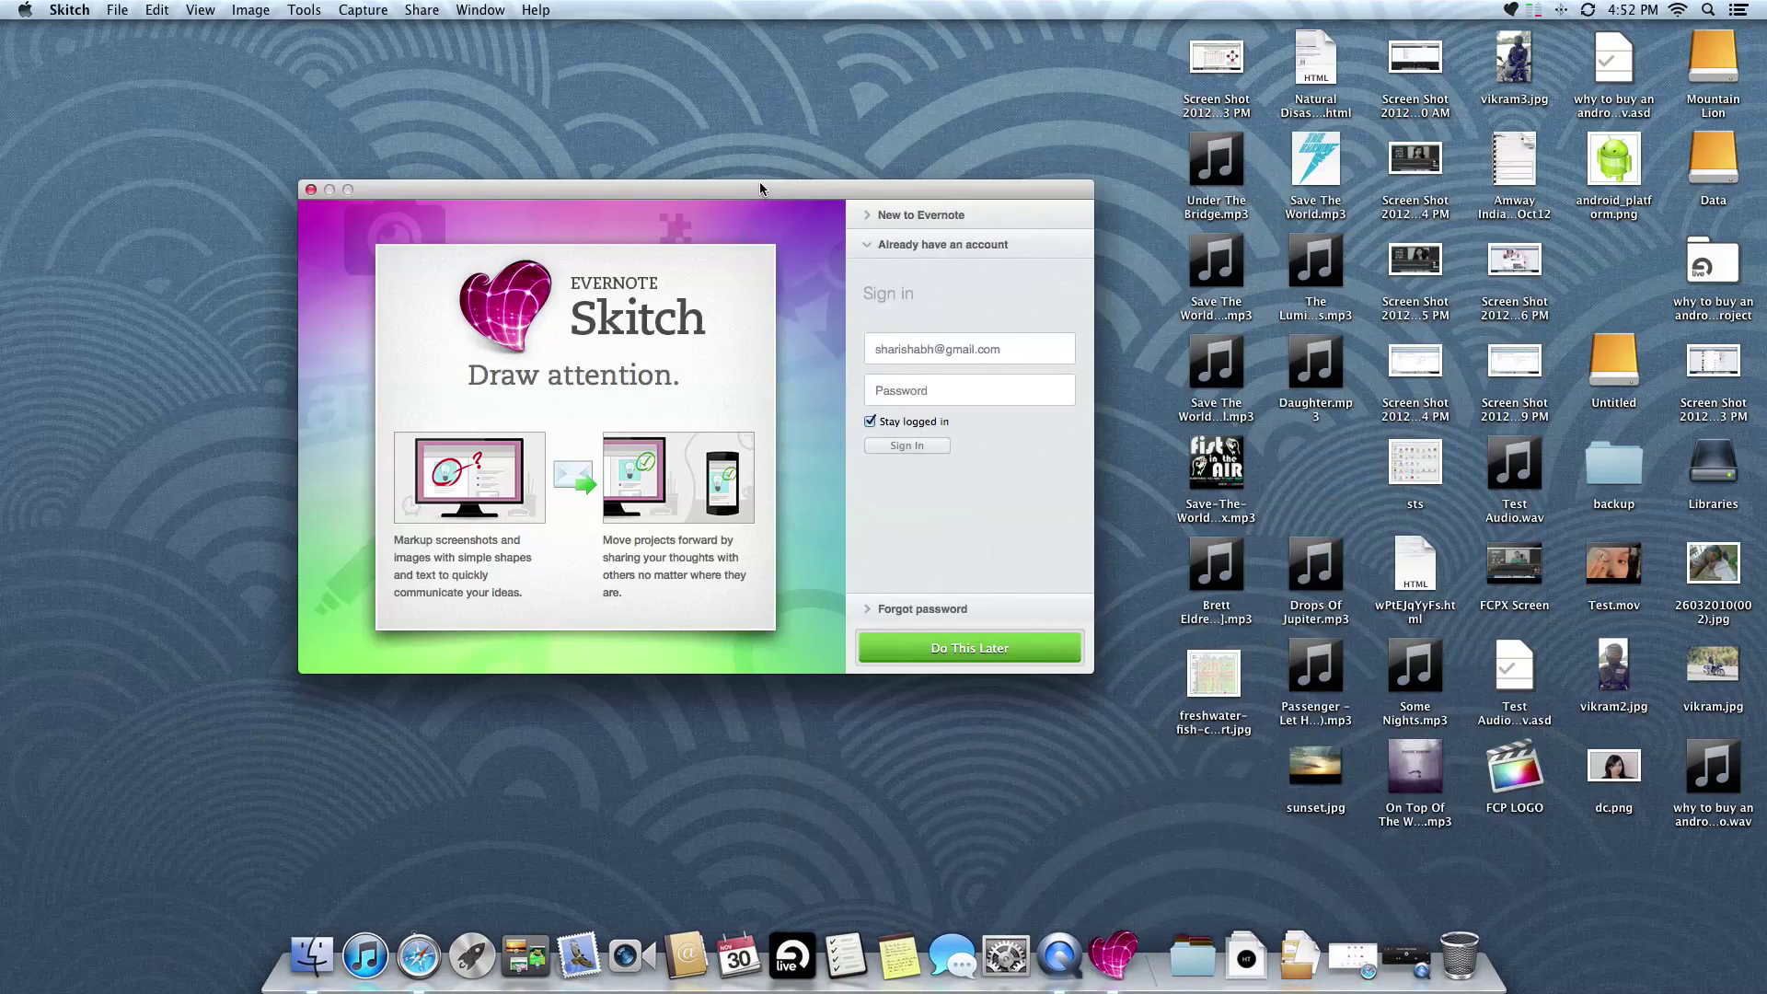
{"action": "left_click_drag", "start_coordinate": [759, 182], "coordinate": [1008, 234]}
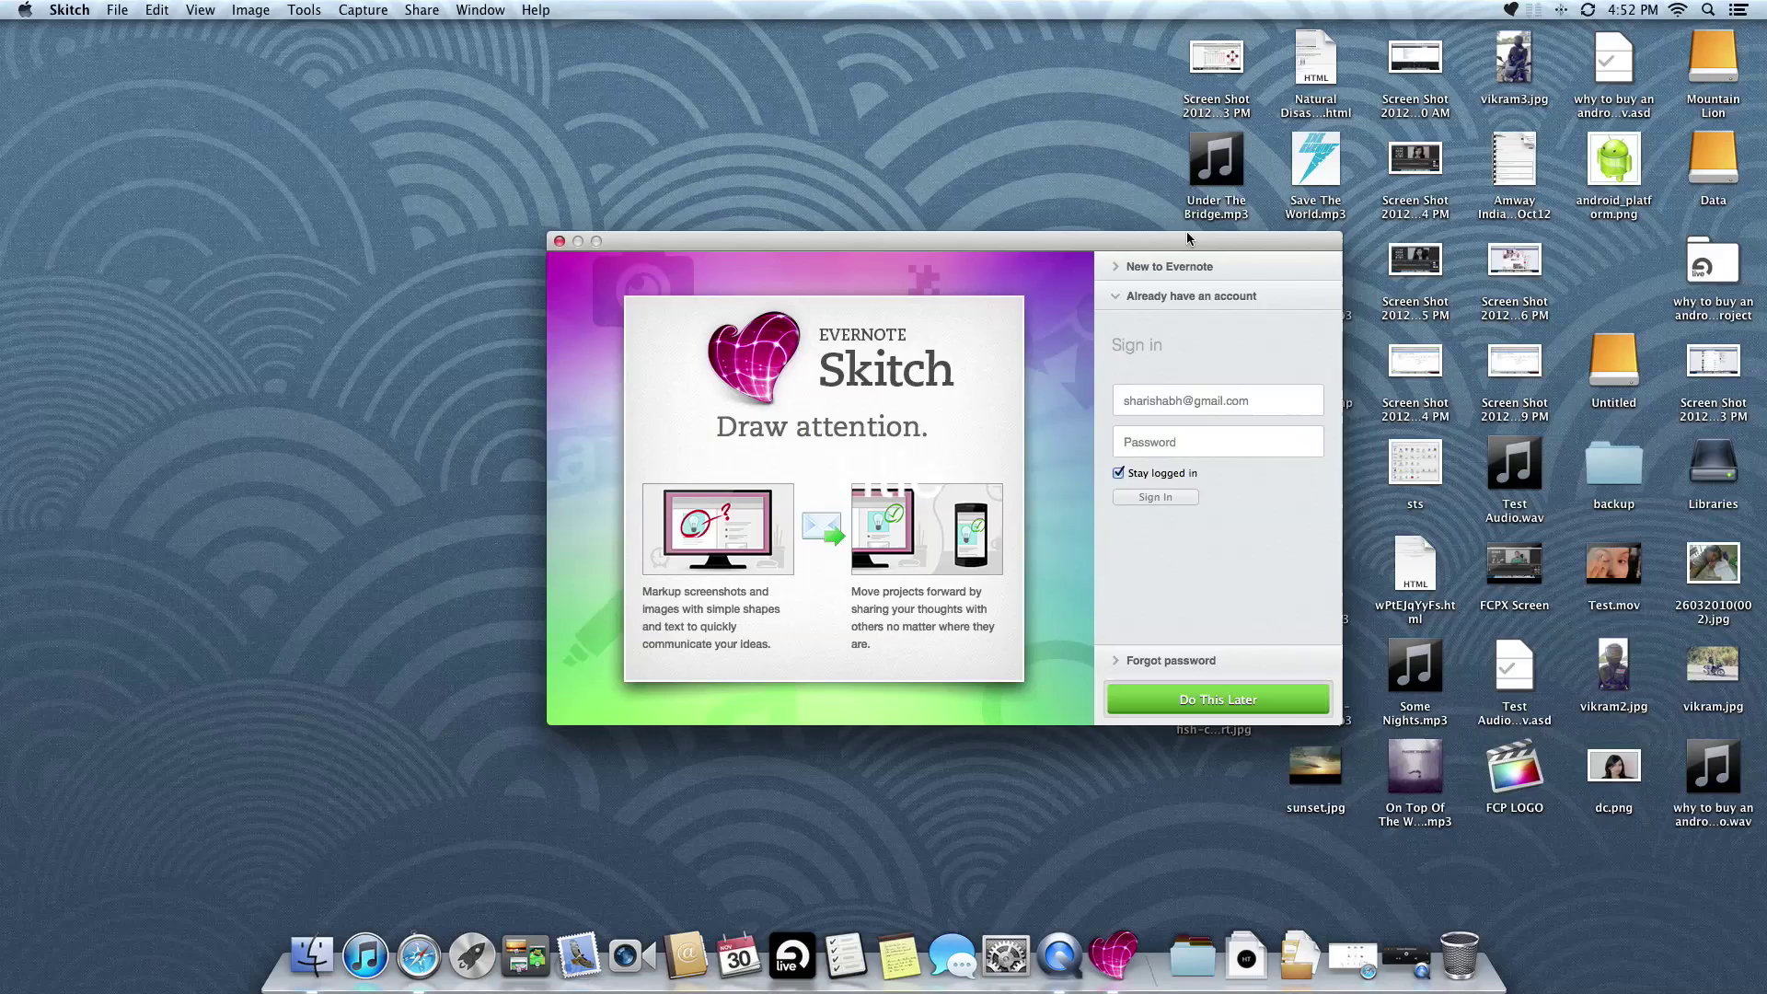
{"action": "left_click_drag", "start_coordinate": [1169, 238], "coordinate": [1279, 162]}
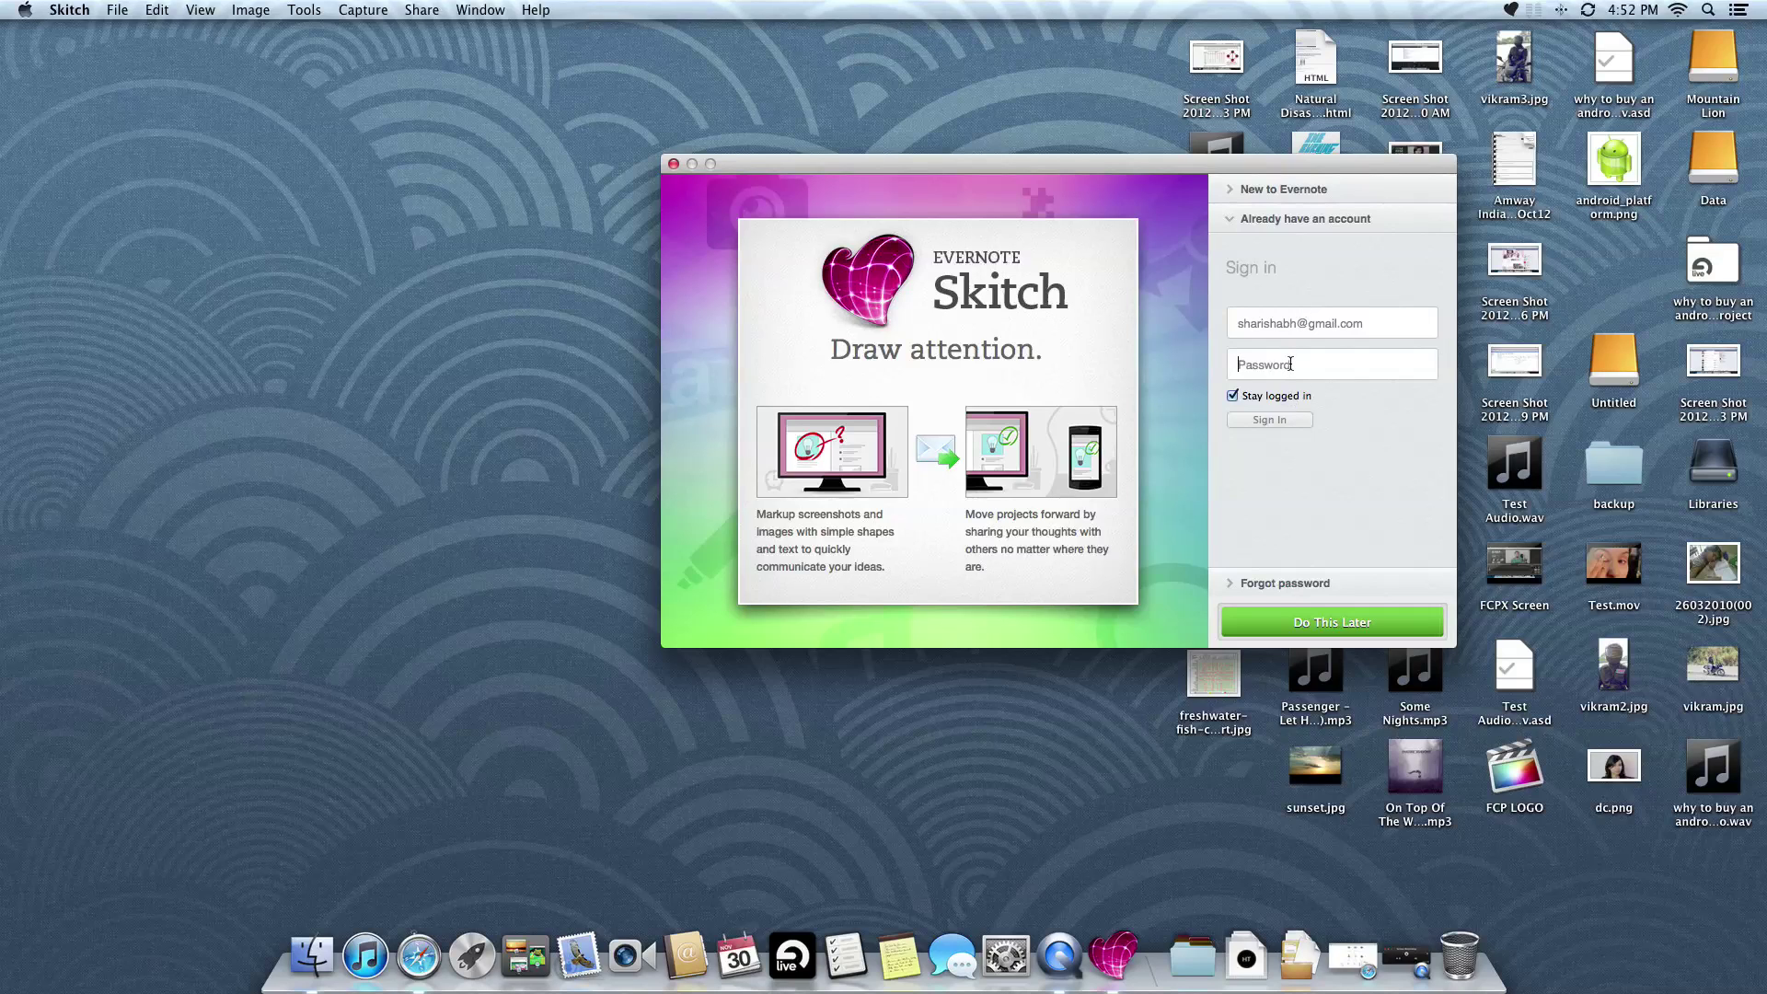
{"action": "type", "text": "••••••••"}
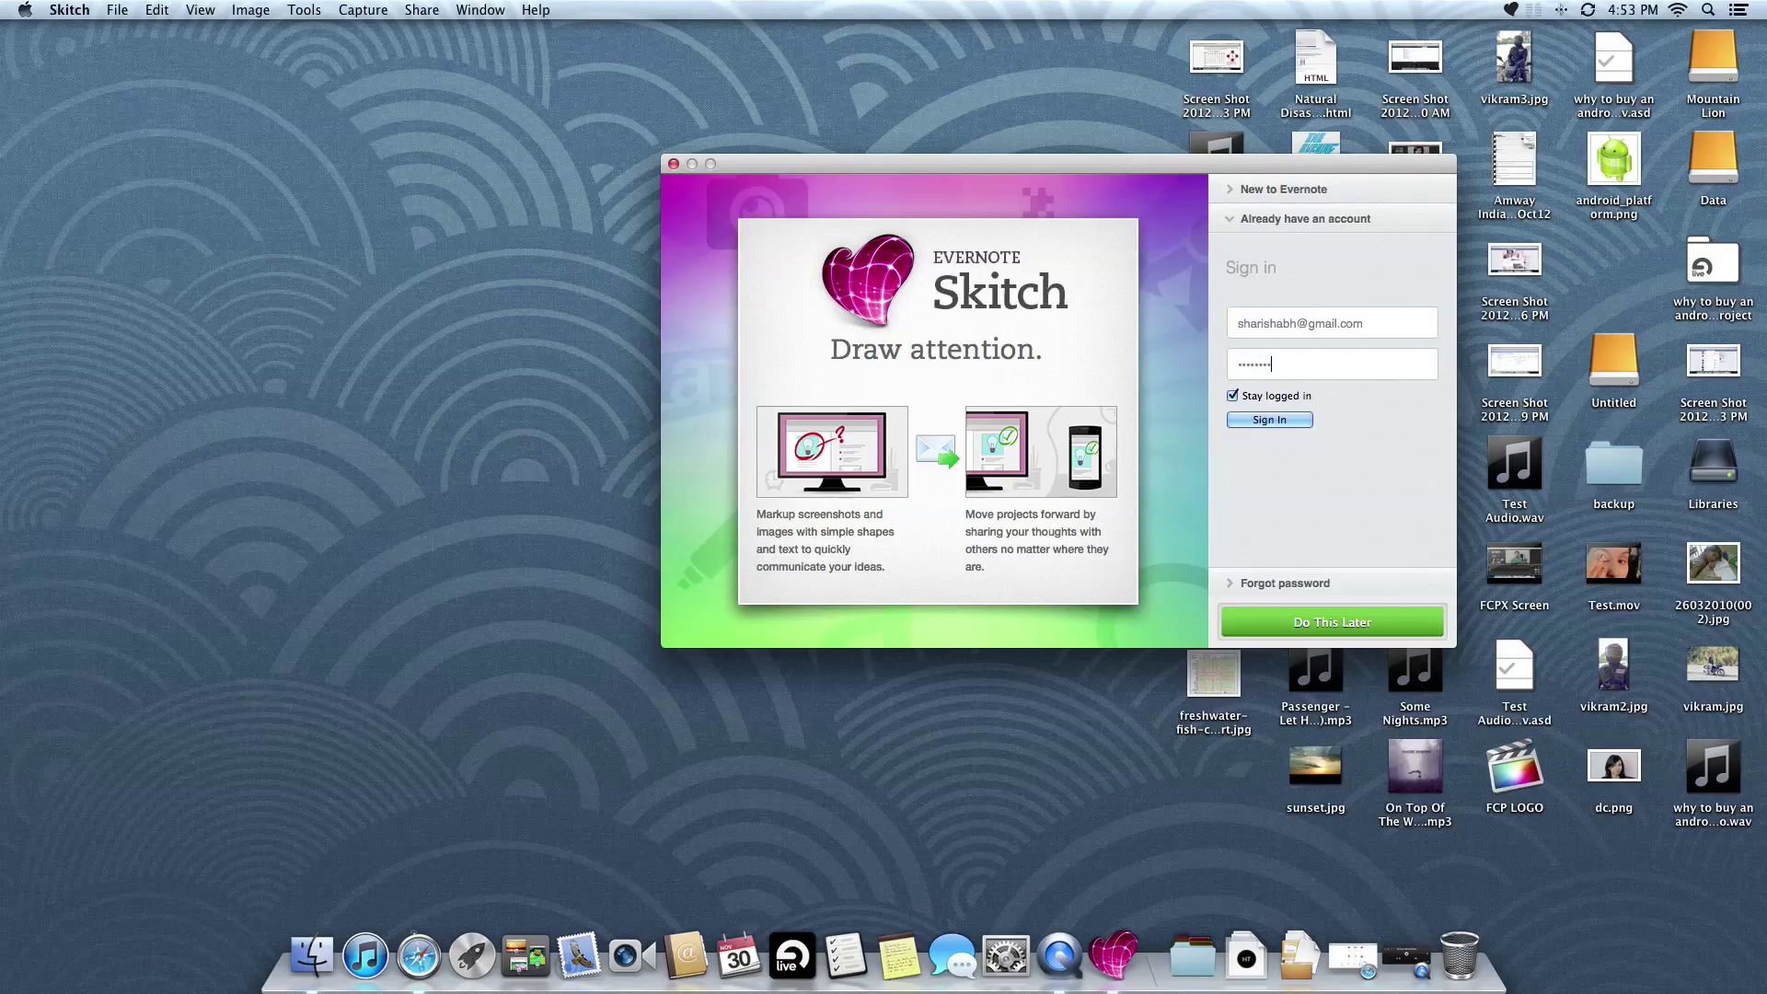
{"action": "left_click", "coordinate": [1301, 423]}
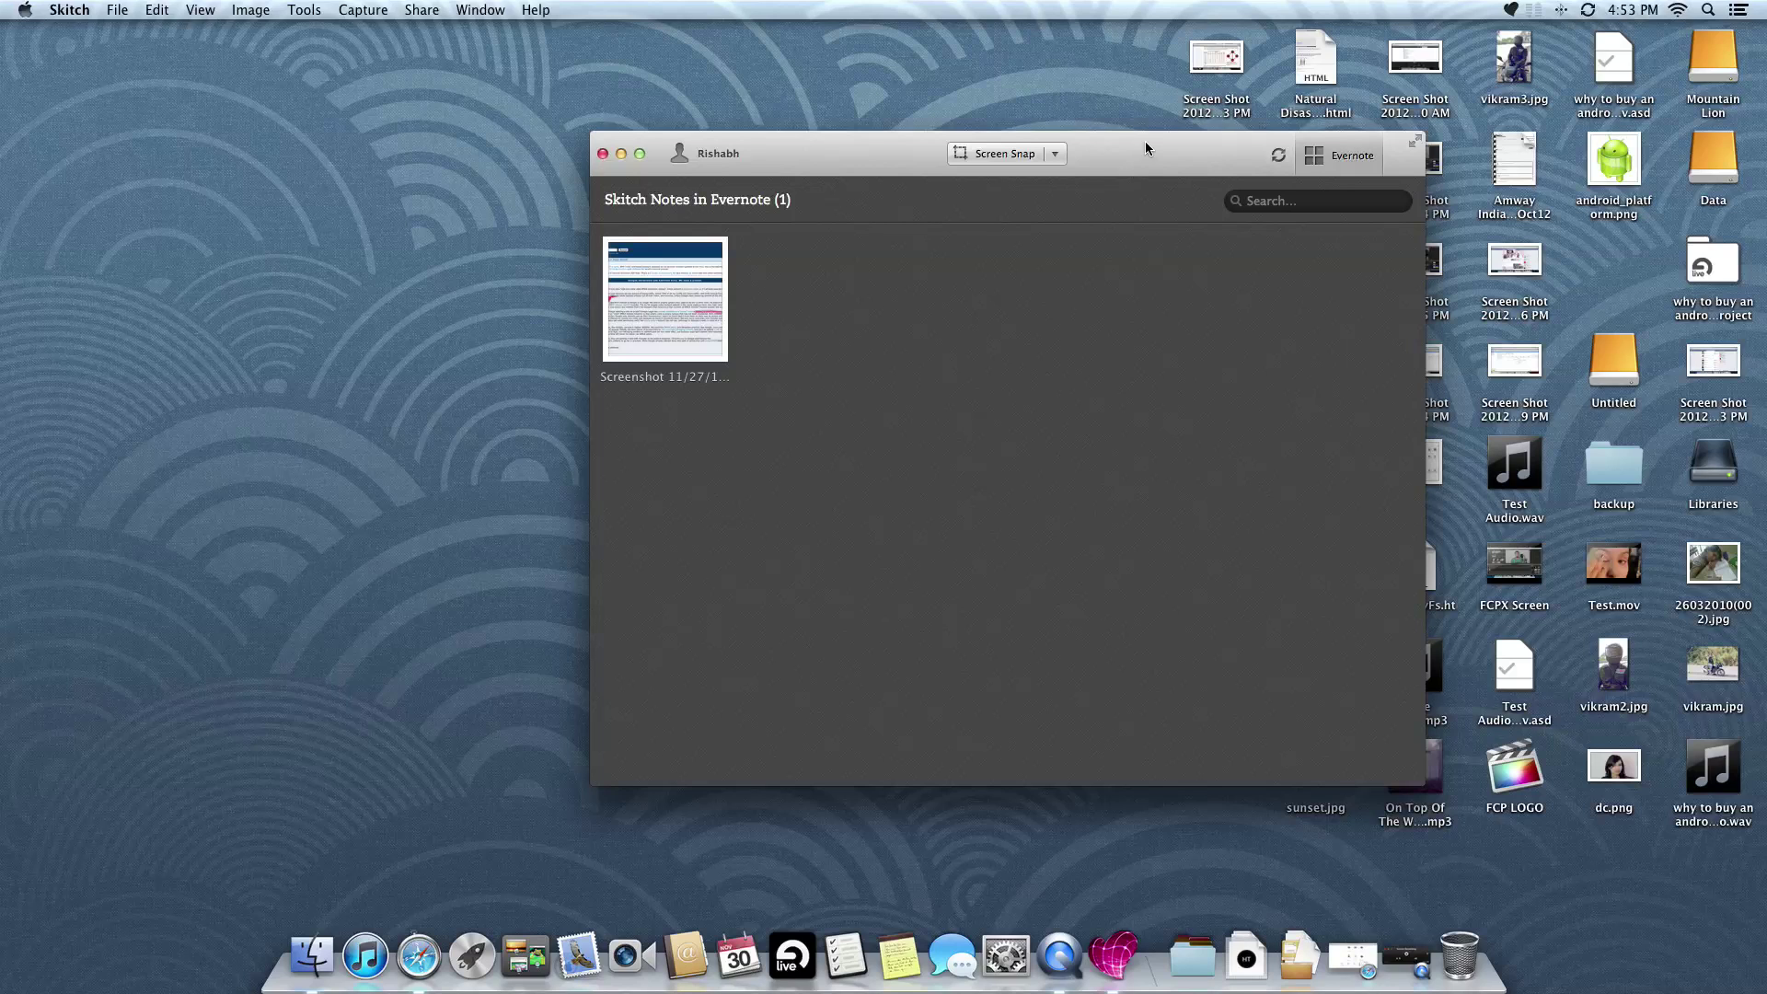
Step: Move the Skitch Notes window and bring up the capture-type menu beside Screen Snap
{"action": "mouse_move", "coordinate": [1149, 154]}
{"action": "left_mouse_down"}
{"action": "mouse_move", "coordinate": [1126, 252]}
{"action": "mouse_move", "coordinate": [1110, 148]}
{"action": "mouse_move", "coordinate": [1191, 85]}
{"action": "mouse_move", "coordinate": [1211, 106]}
{"action": "mouse_move", "coordinate": [1203, 164]}
{"action": "mouse_move", "coordinate": [1169, 161]}
{"action": "left_mouse_up"}
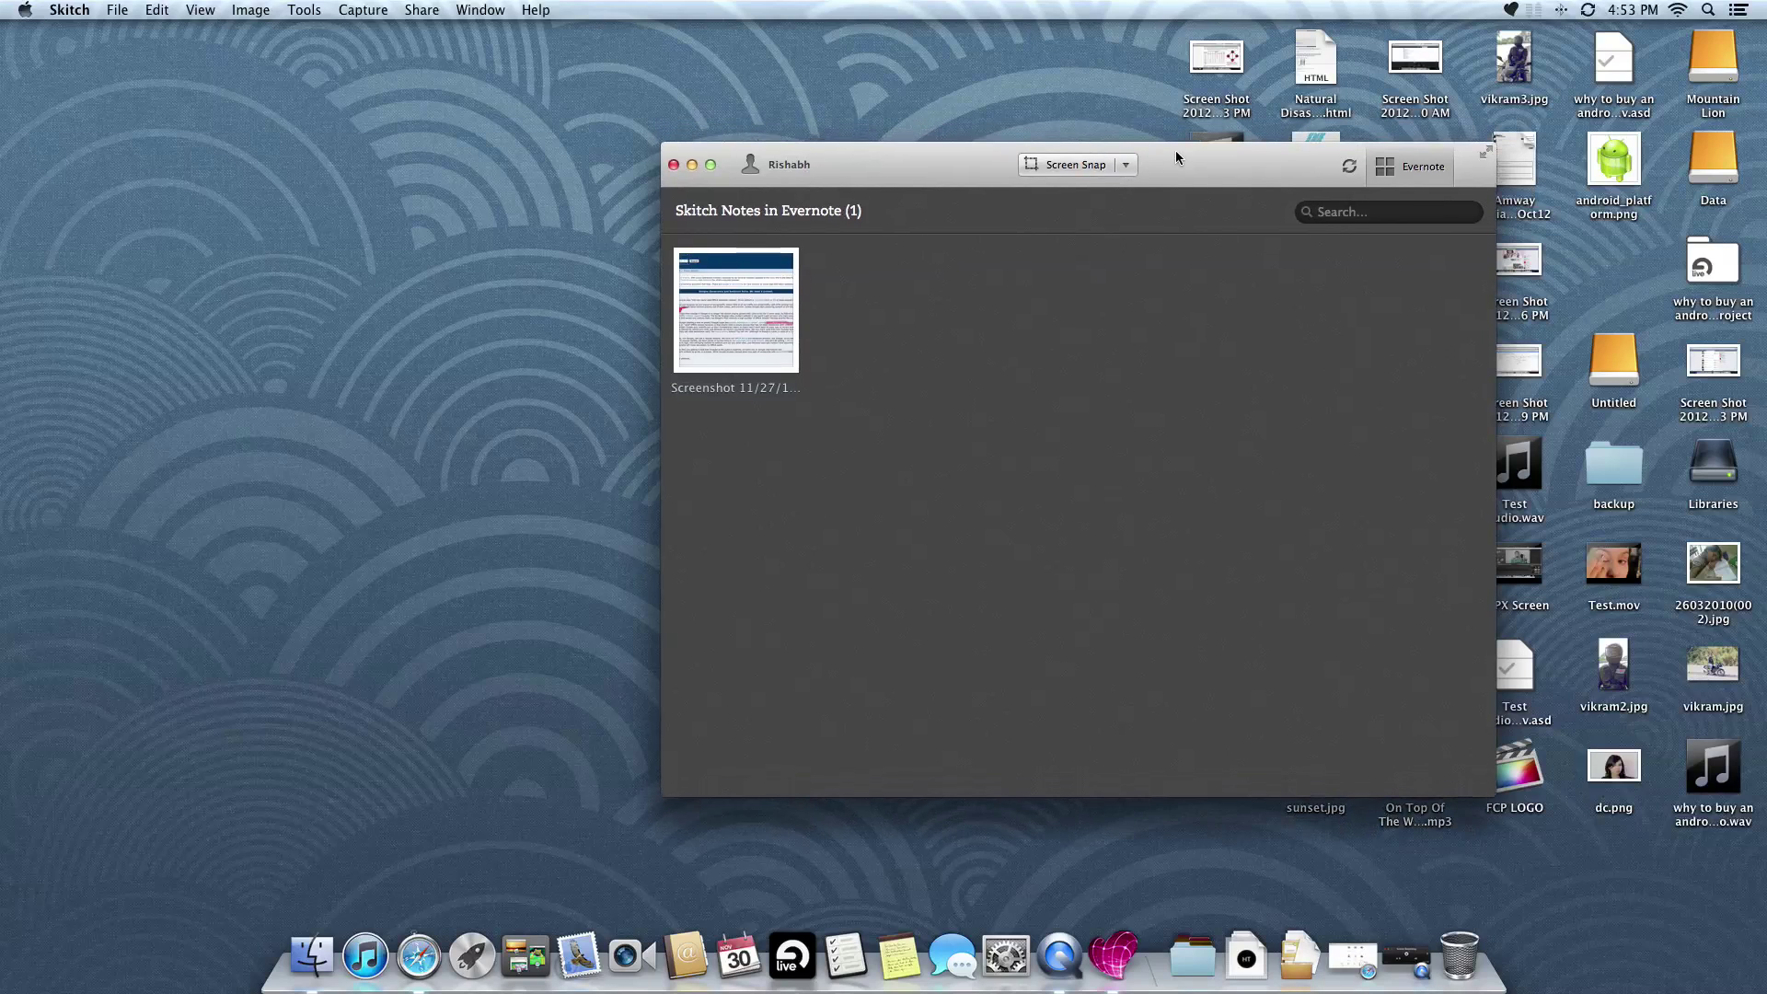
{"action": "left_click", "coordinate": [1125, 169]}
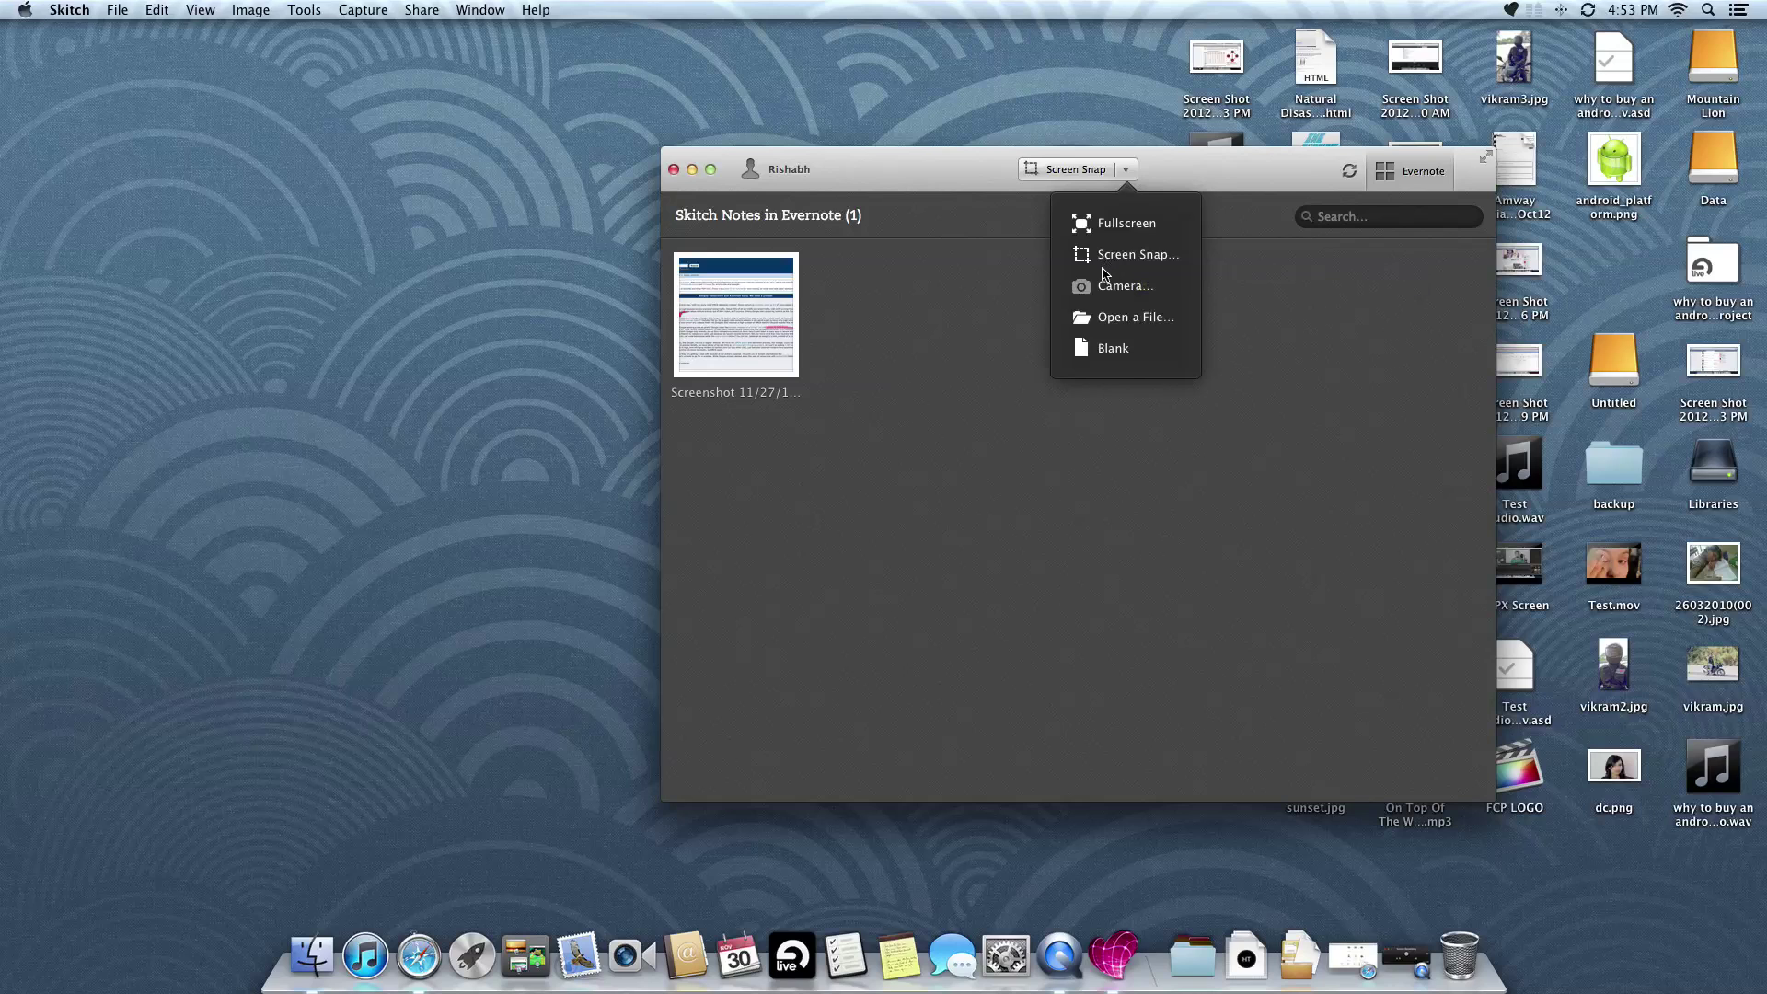
Step: Take a fullscreen capture and point a pink arrow at its top-left Apple menu
{"action": "left_click", "coordinate": [1123, 225]}
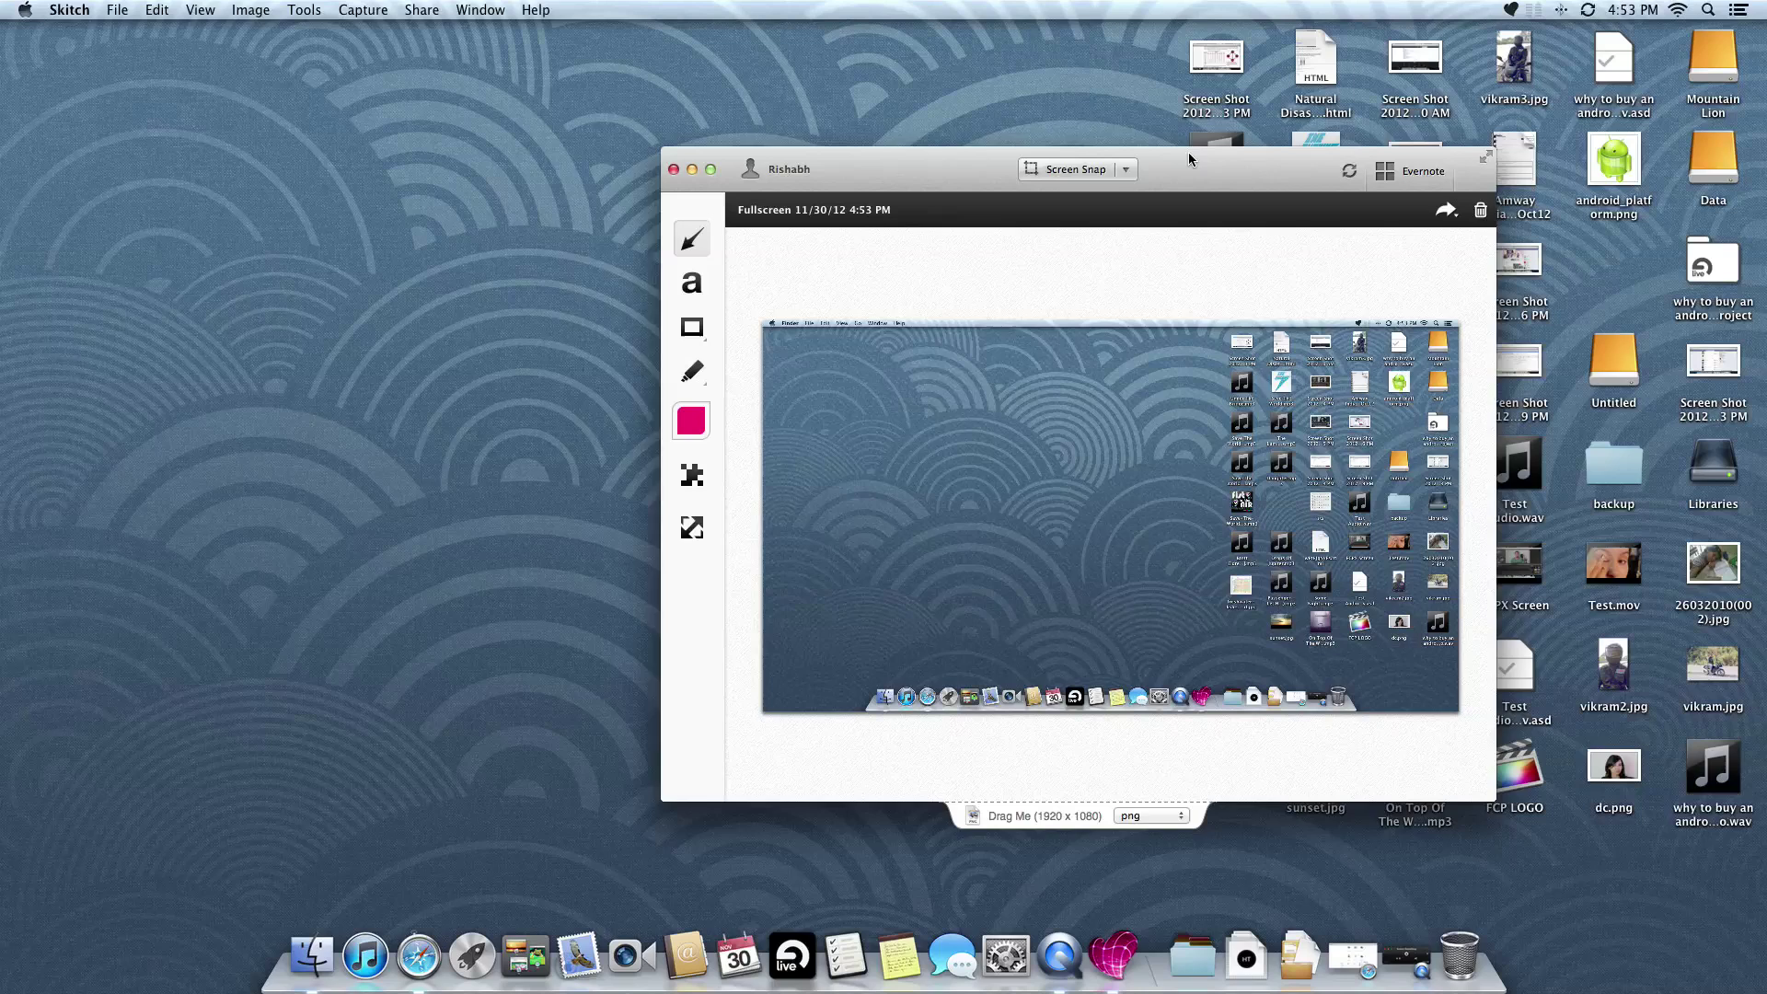
{"action": "left_click_drag", "start_coordinate": [1187, 152], "coordinate": [1091, 128]}
{"action": "left_click_drag", "start_coordinate": [857, 316], "coordinate": [826, 346]}
{"action": "key", "text": "super+z"}
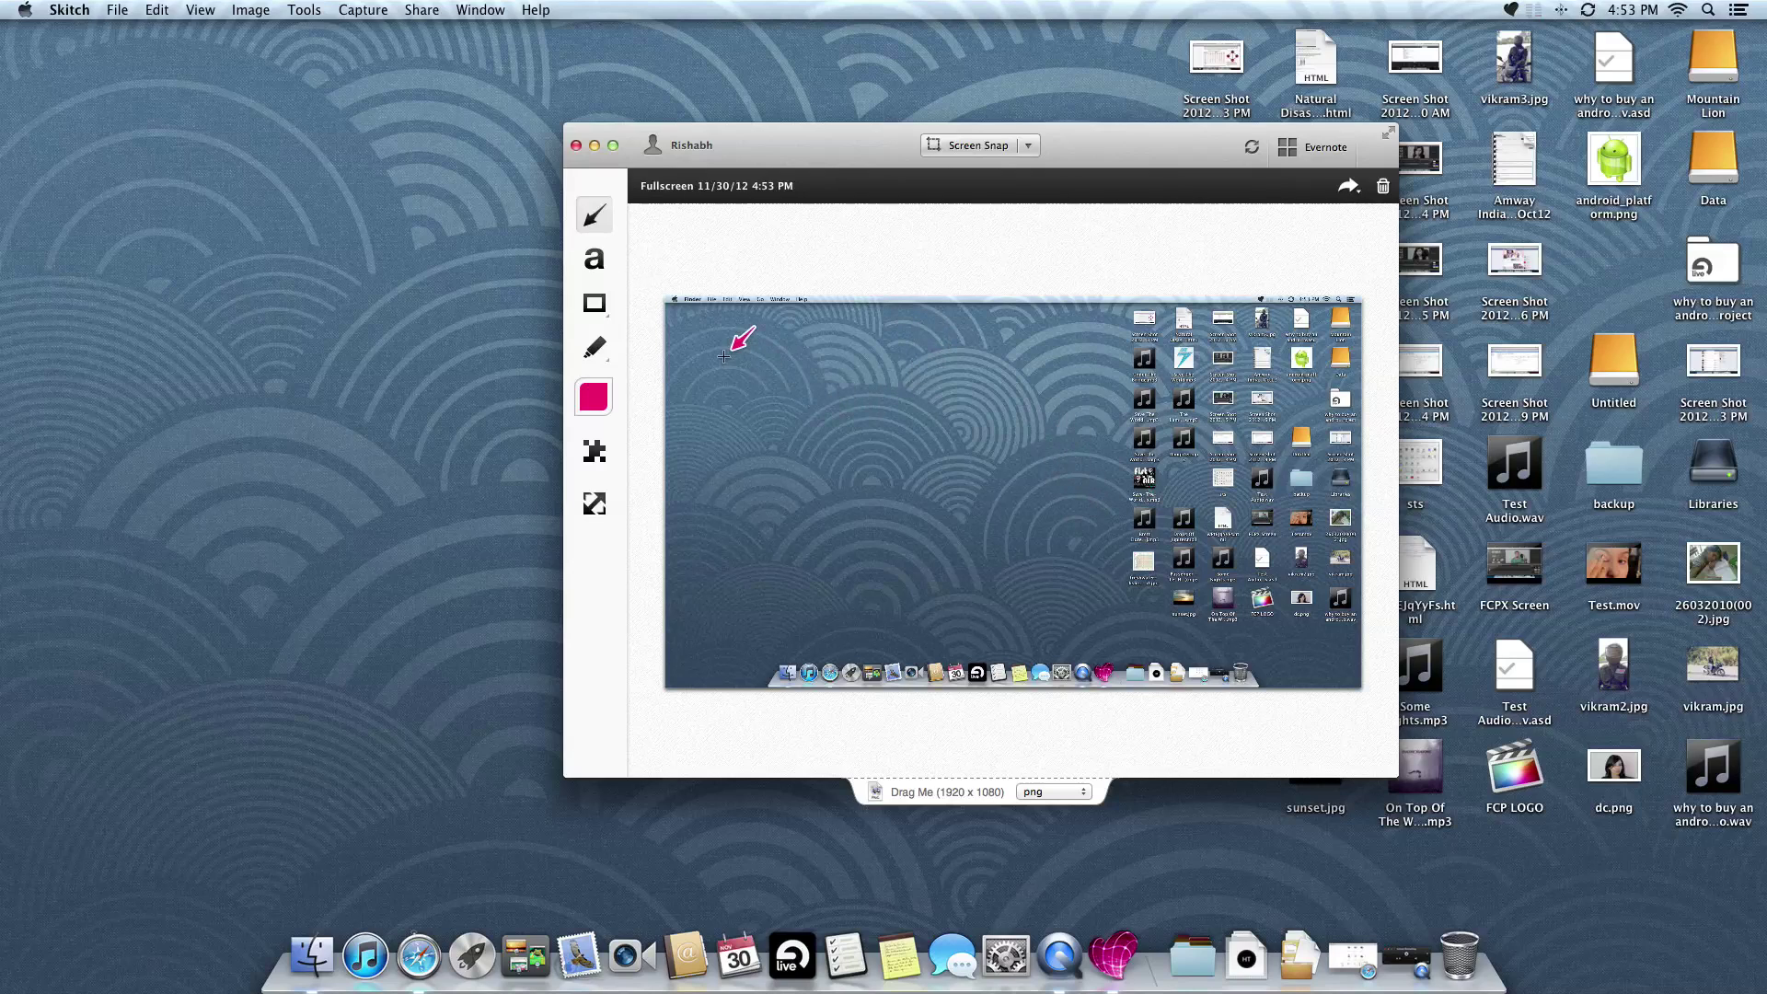
{"action": "mouse_move", "coordinate": [717, 372]}
{"action": "left_mouse_down"}
{"action": "mouse_move", "coordinate": [683, 293]}
{"action": "mouse_move", "coordinate": [678, 314]}
{"action": "left_mouse_up"}
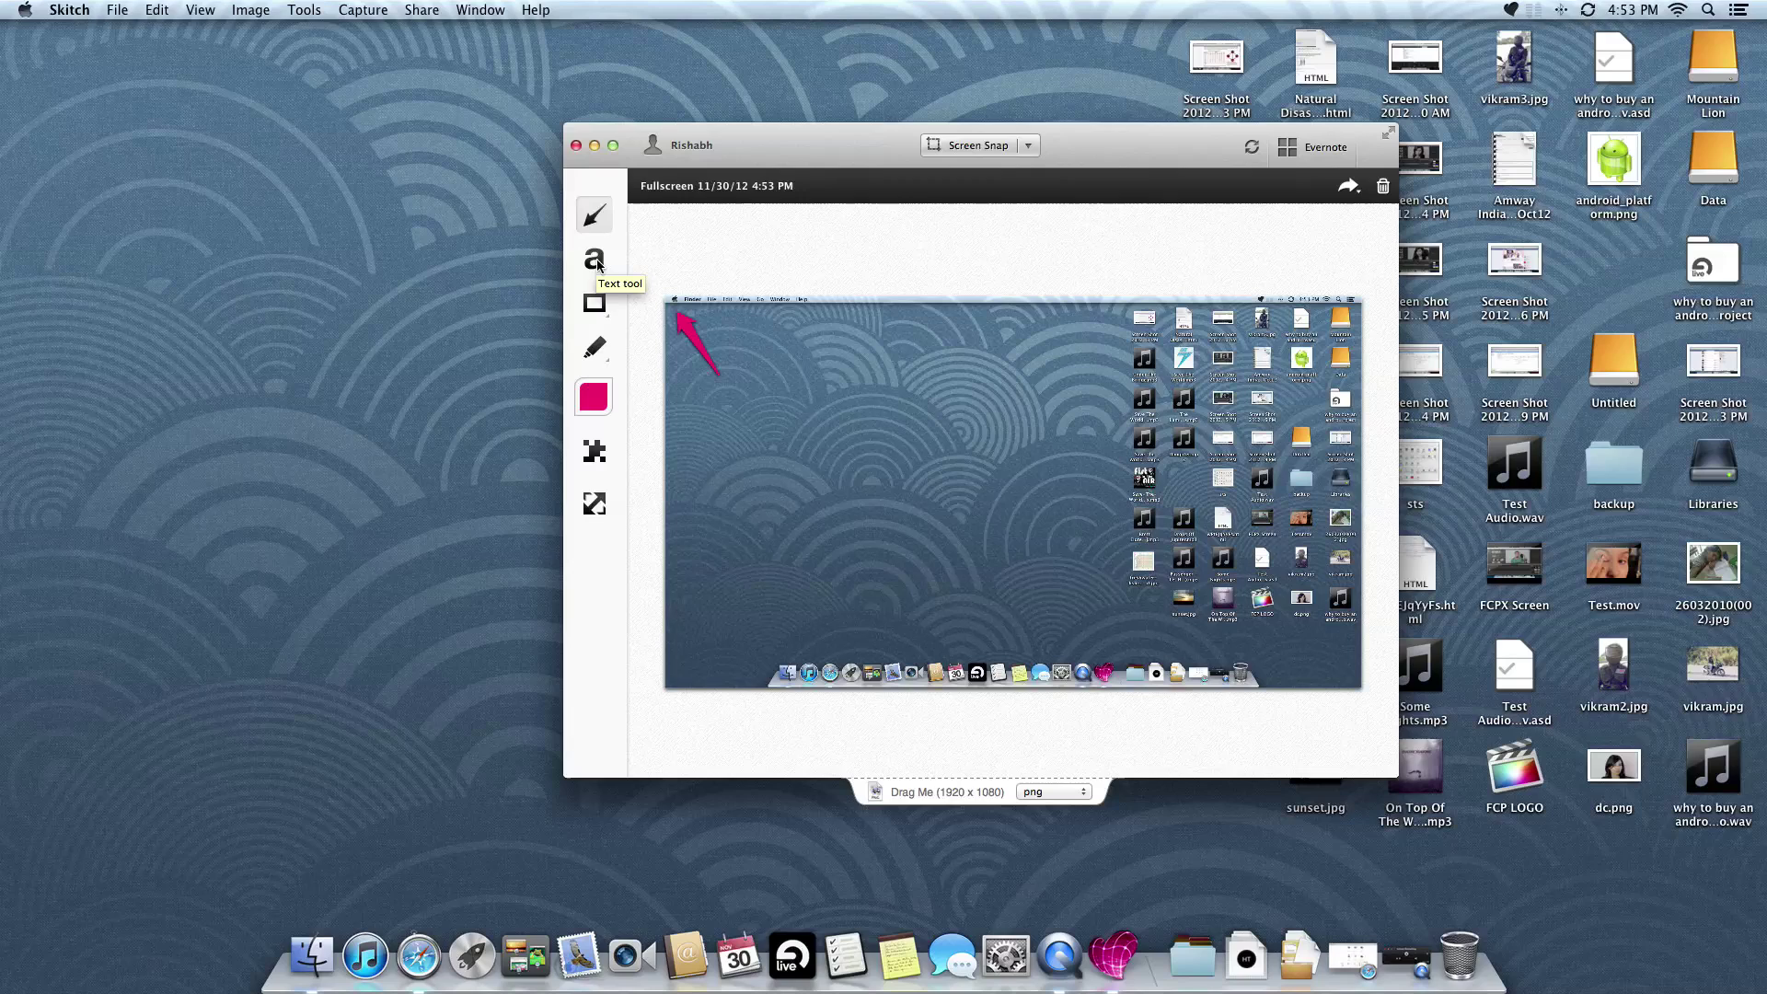
Step: Switch to the Marker pen and draw a short pink stroke beside the desktop icons
{"action": "left_click", "coordinate": [599, 266]}
{"action": "left_click", "coordinate": [595, 304]}
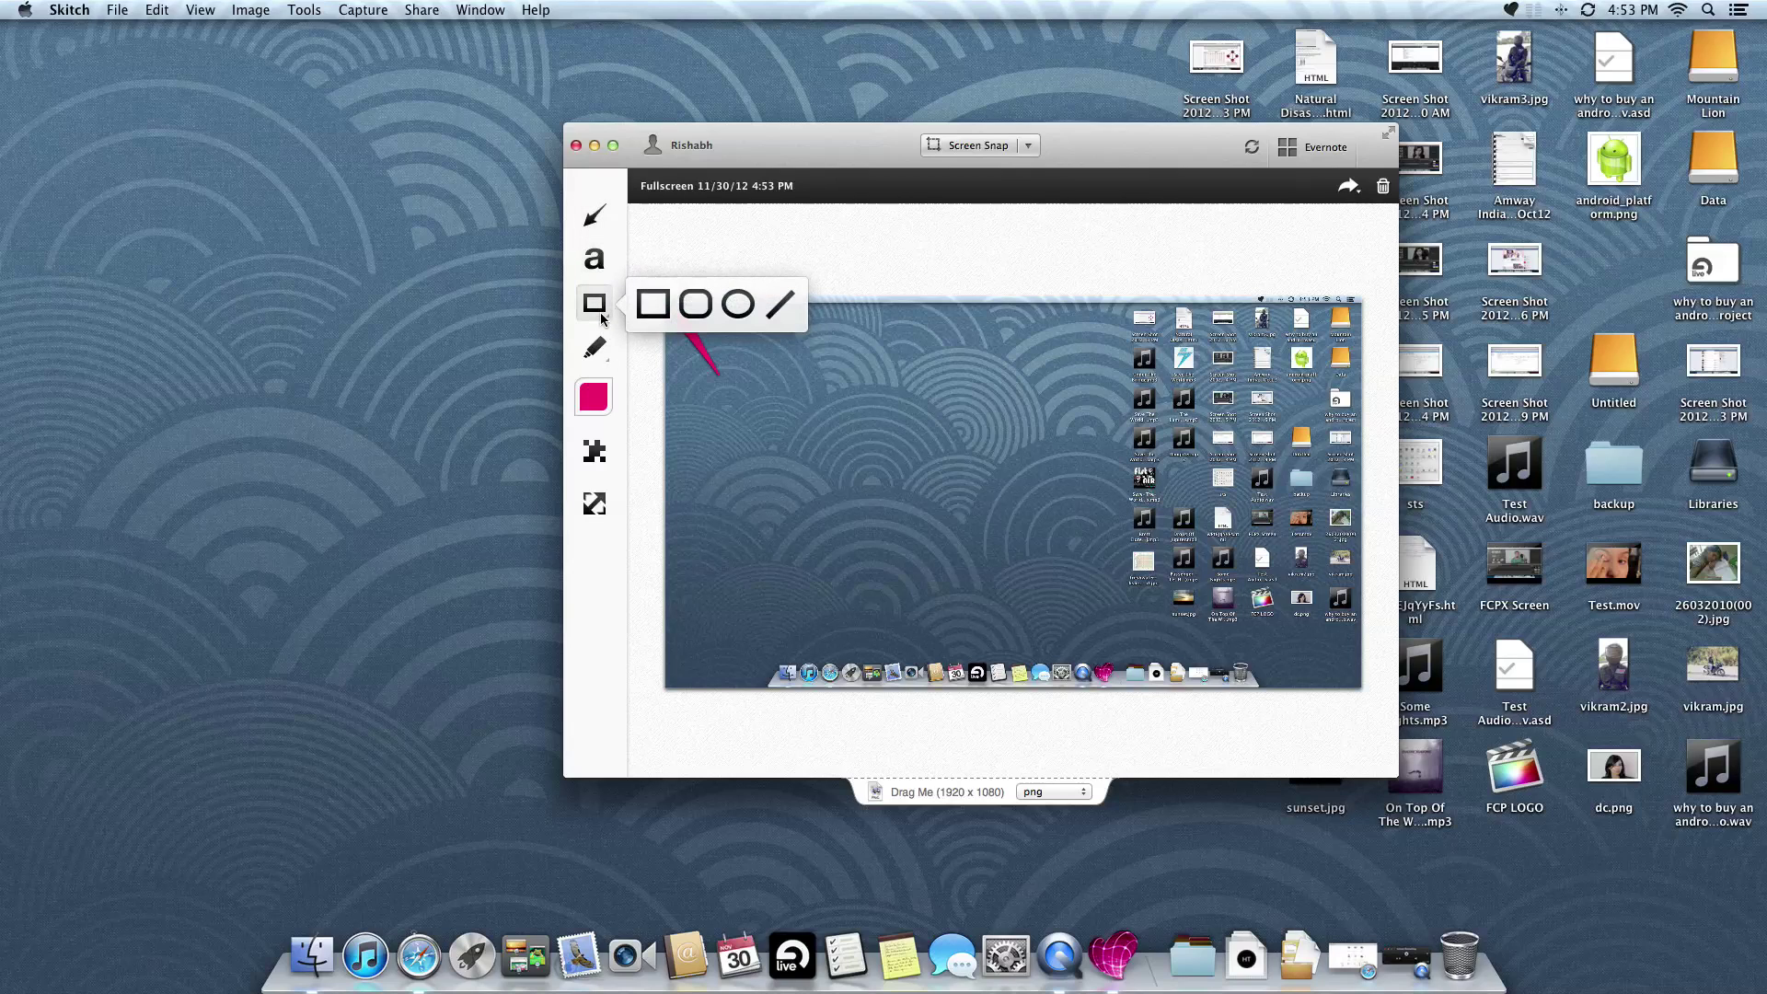
{"action": "left_click", "coordinate": [594, 347]}
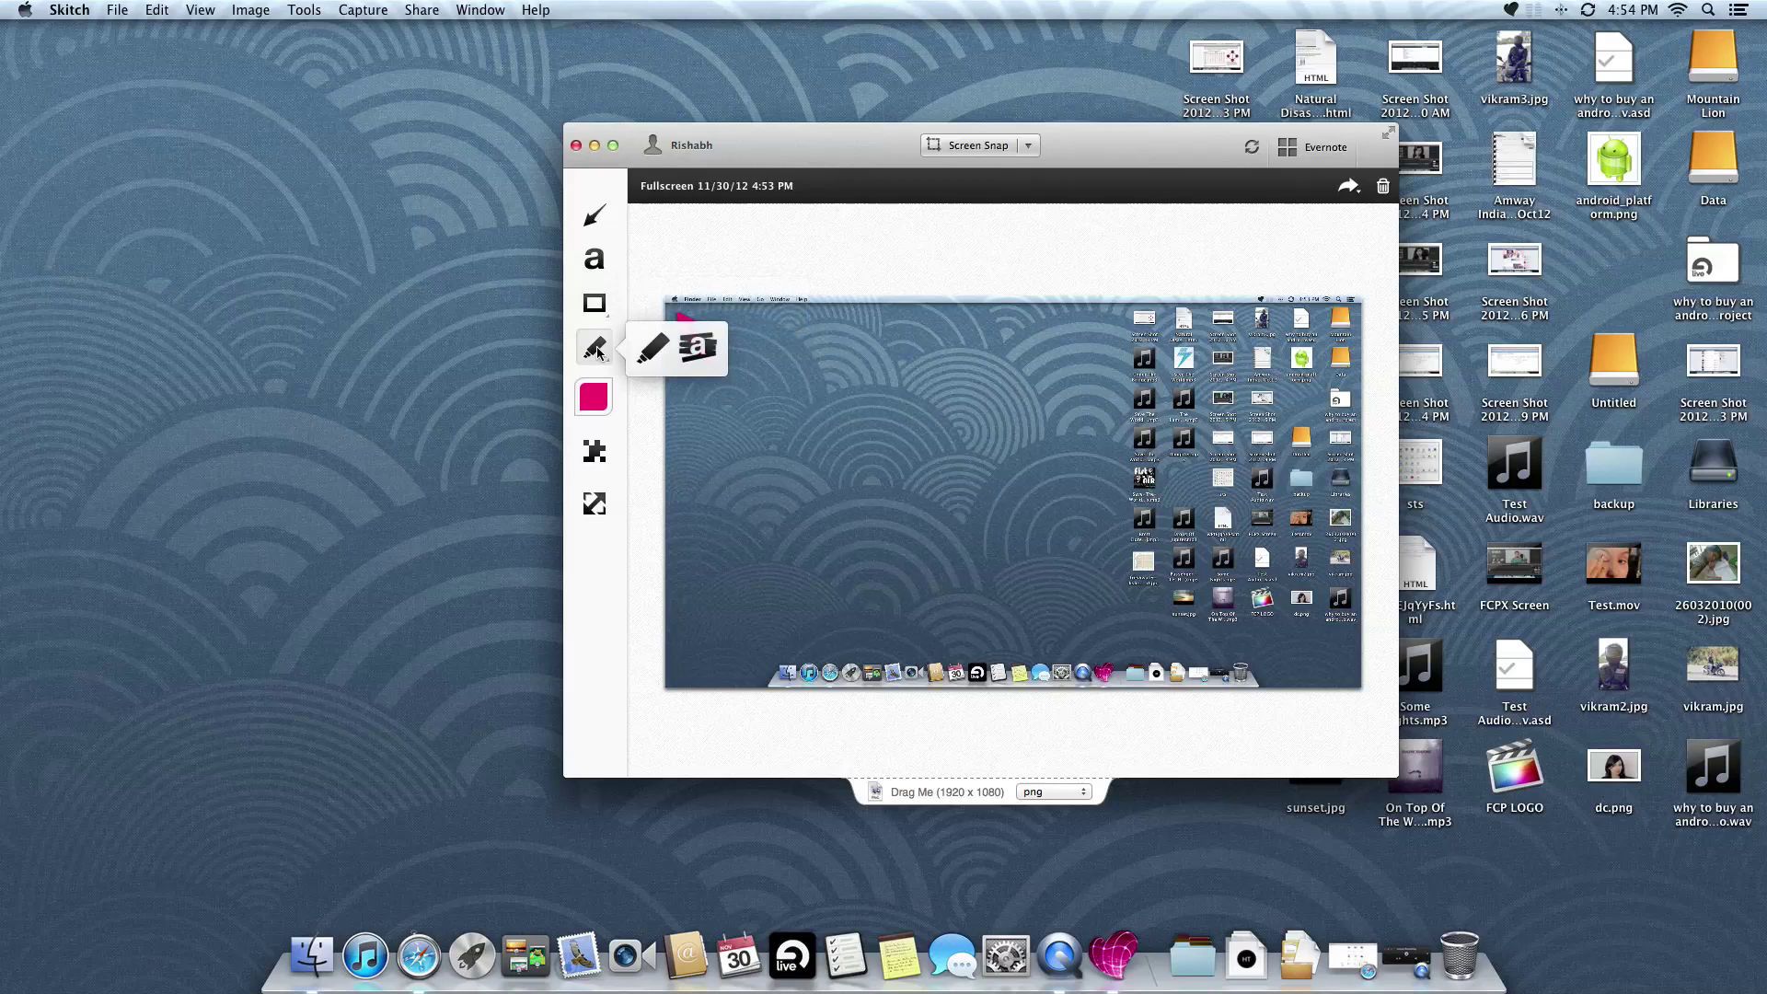
{"action": "left_click", "coordinate": [653, 348]}
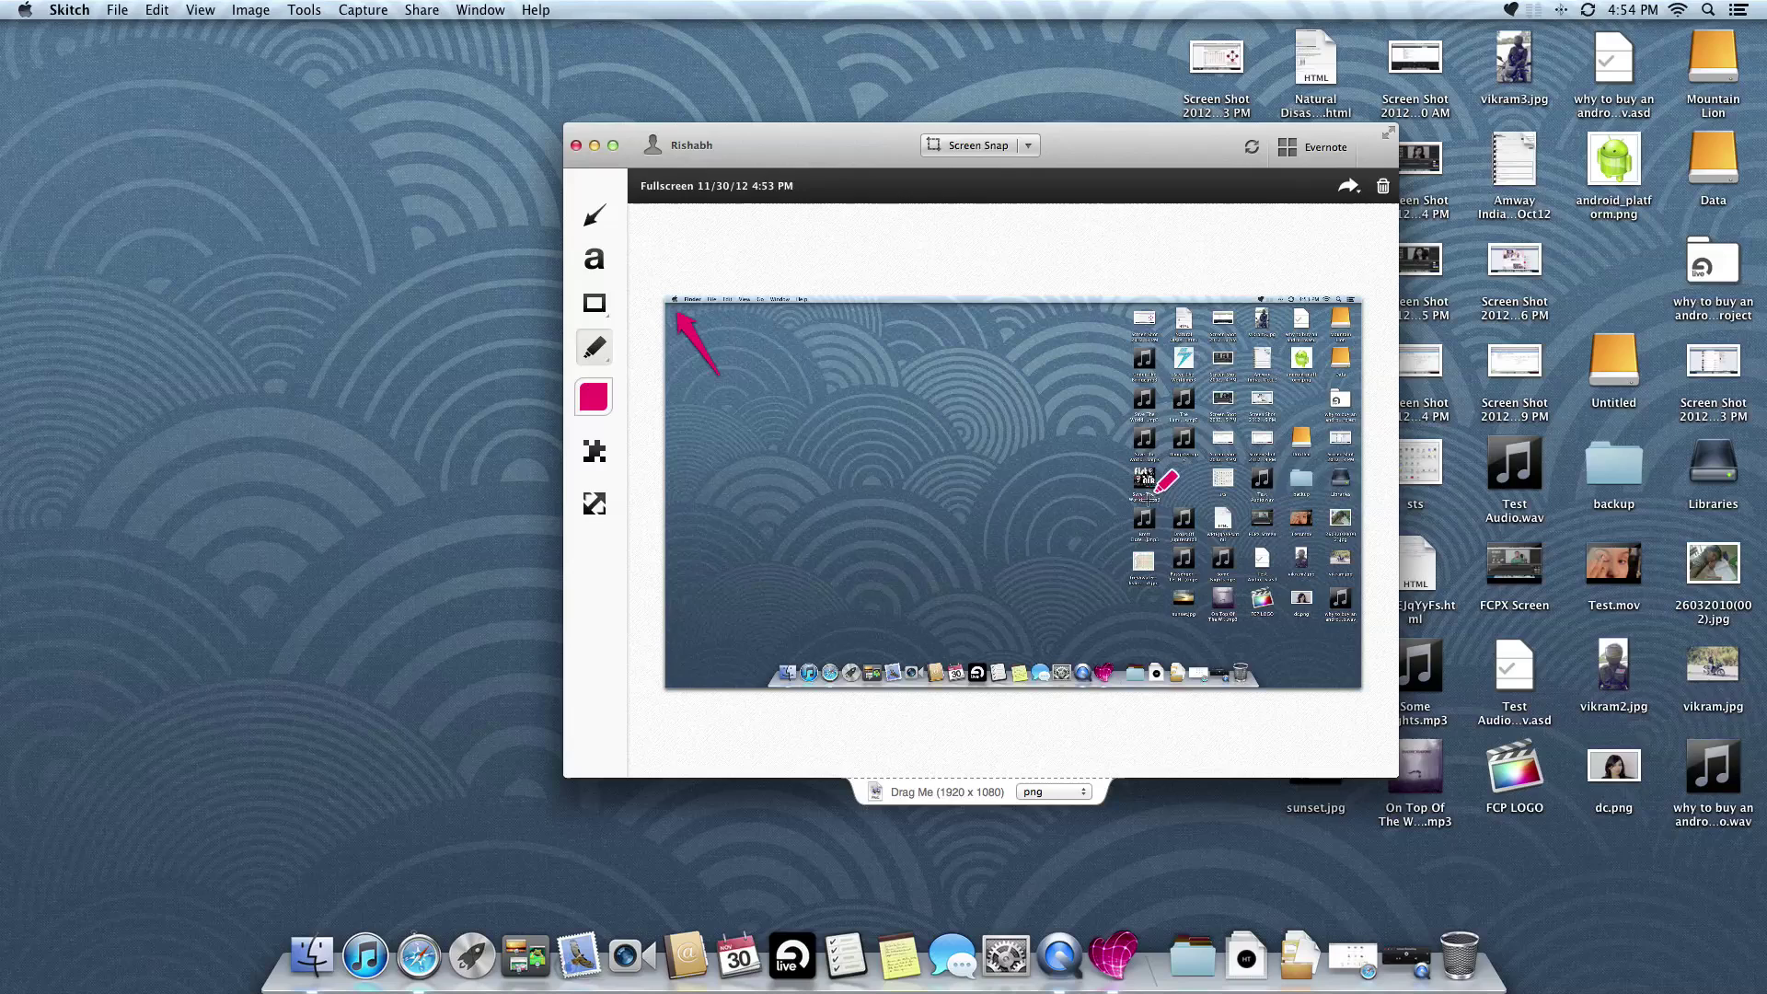
{"action": "left_click_drag", "start_coordinate": [1163, 506], "coordinate": [1135, 495]}
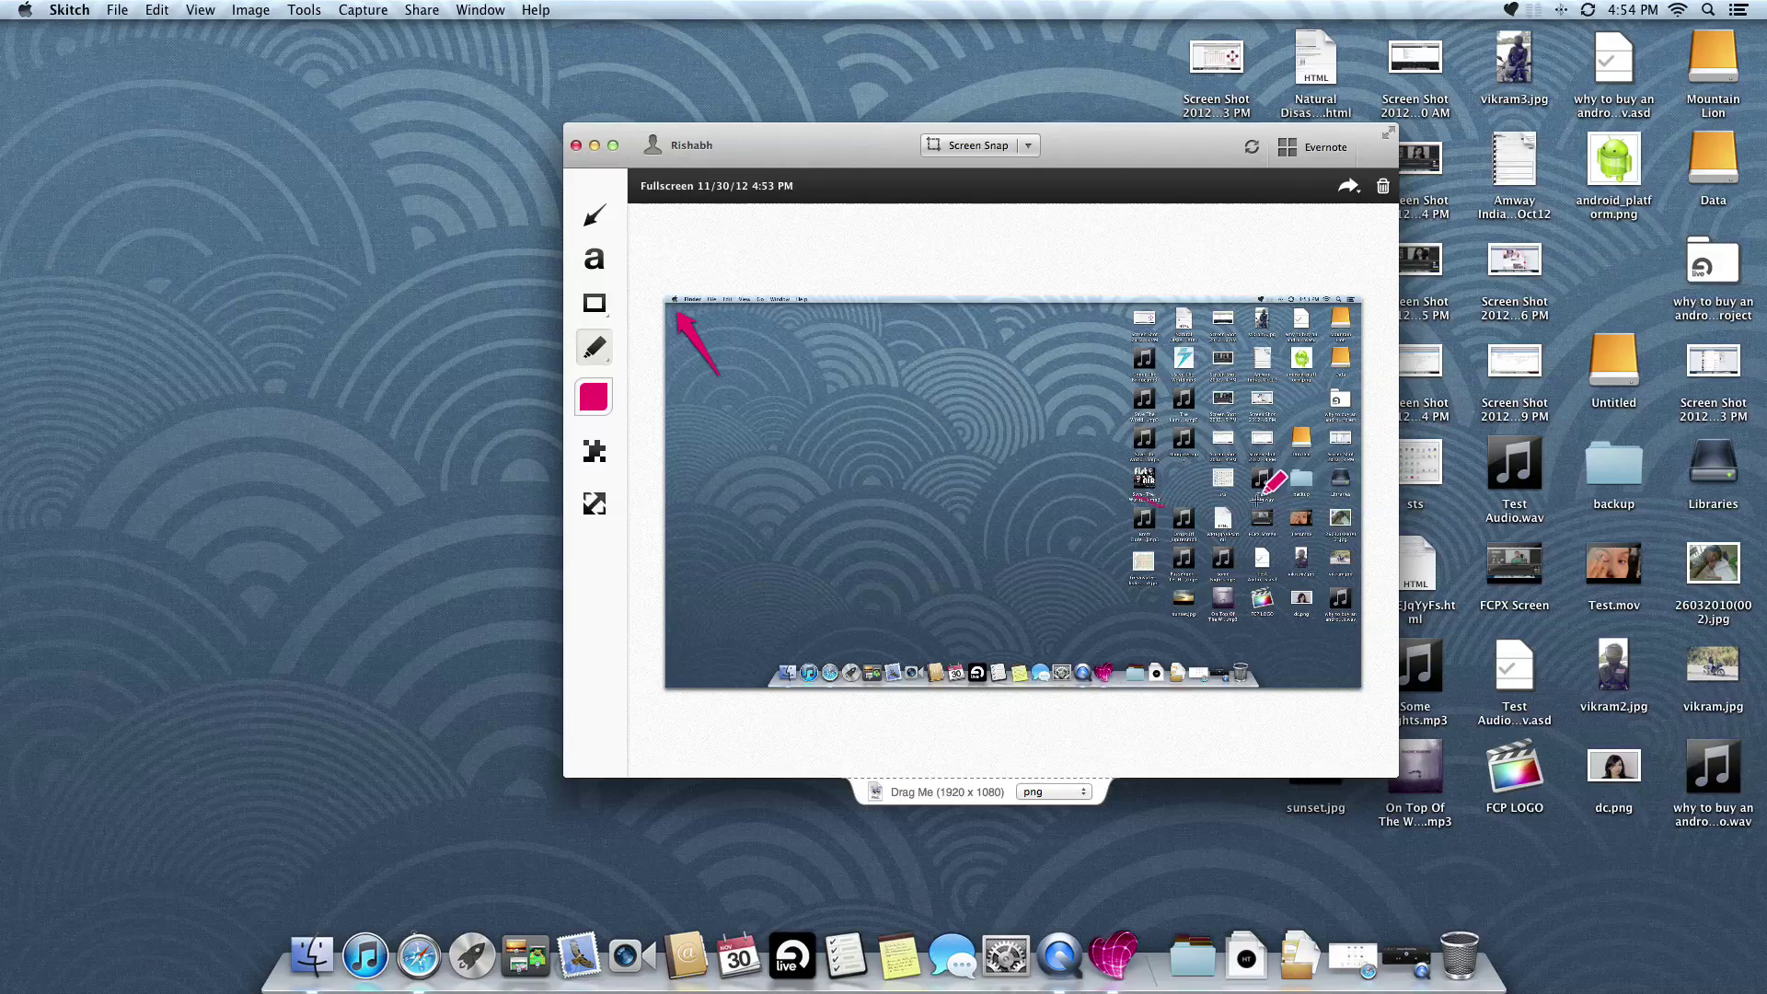
{"action": "left_click", "coordinate": [605, 453]}
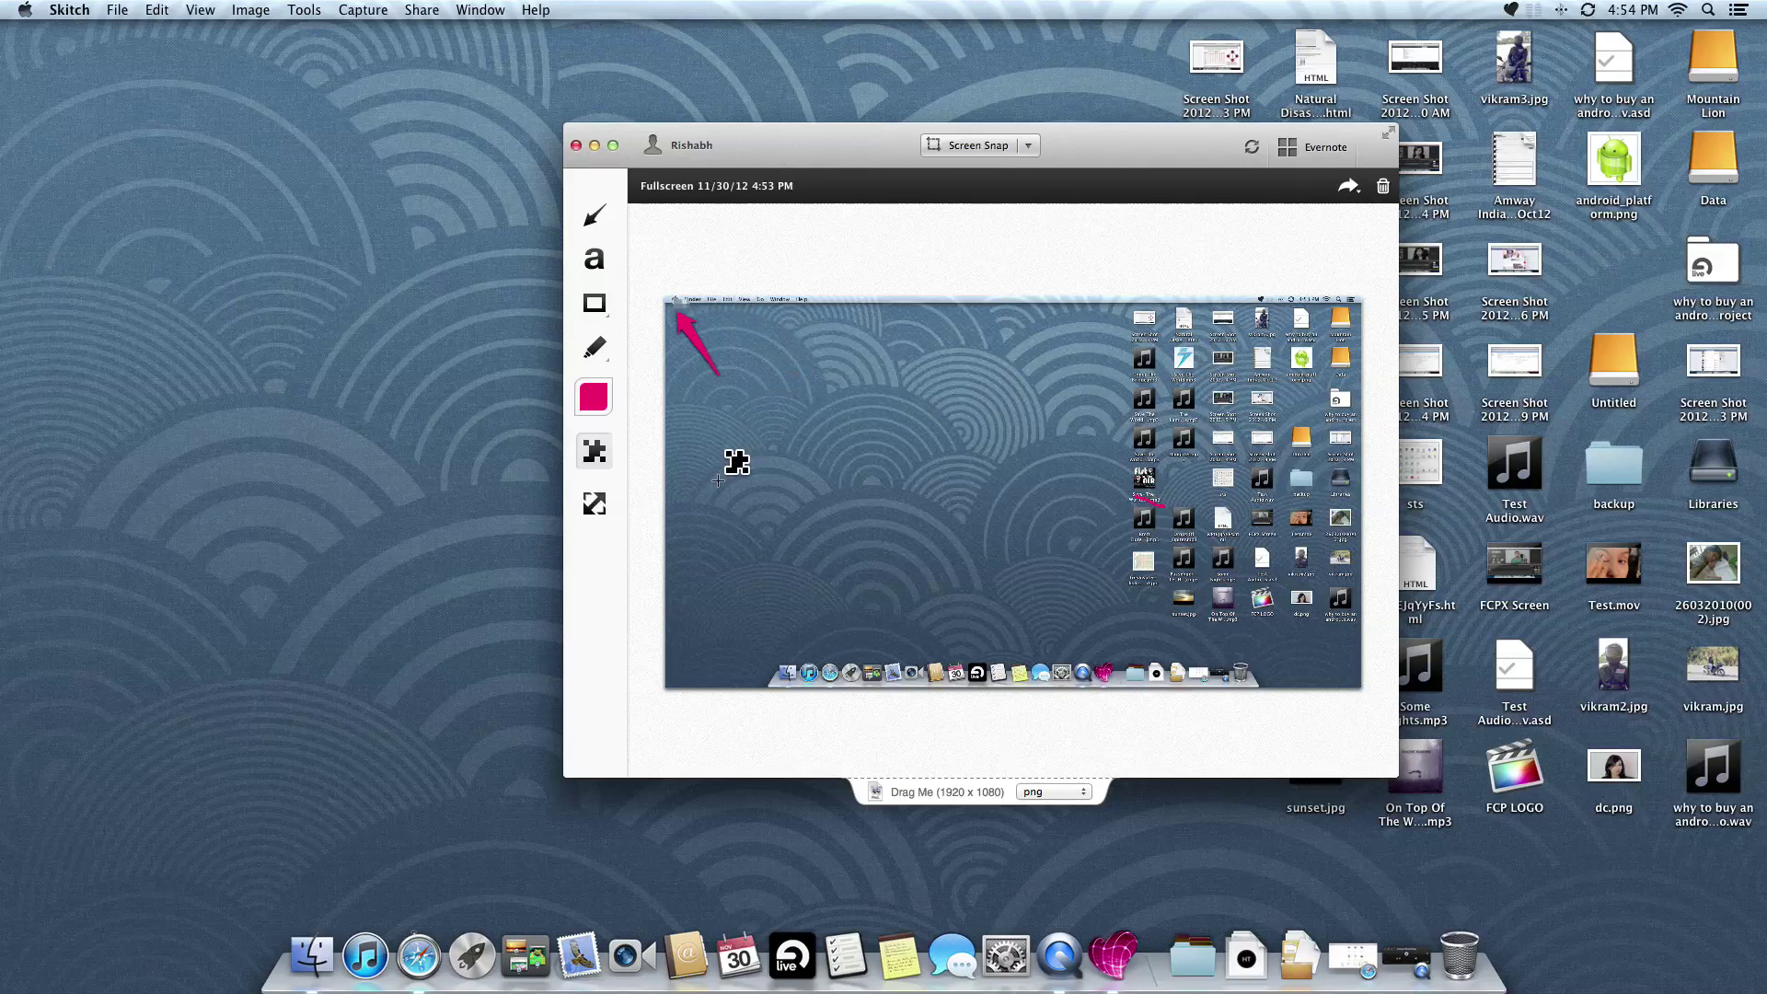
Step: Choose Crop/Resize and toggle Resize back to Crop, showing the 960 x 540 crop box
{"action": "left_click", "coordinate": [595, 514]}
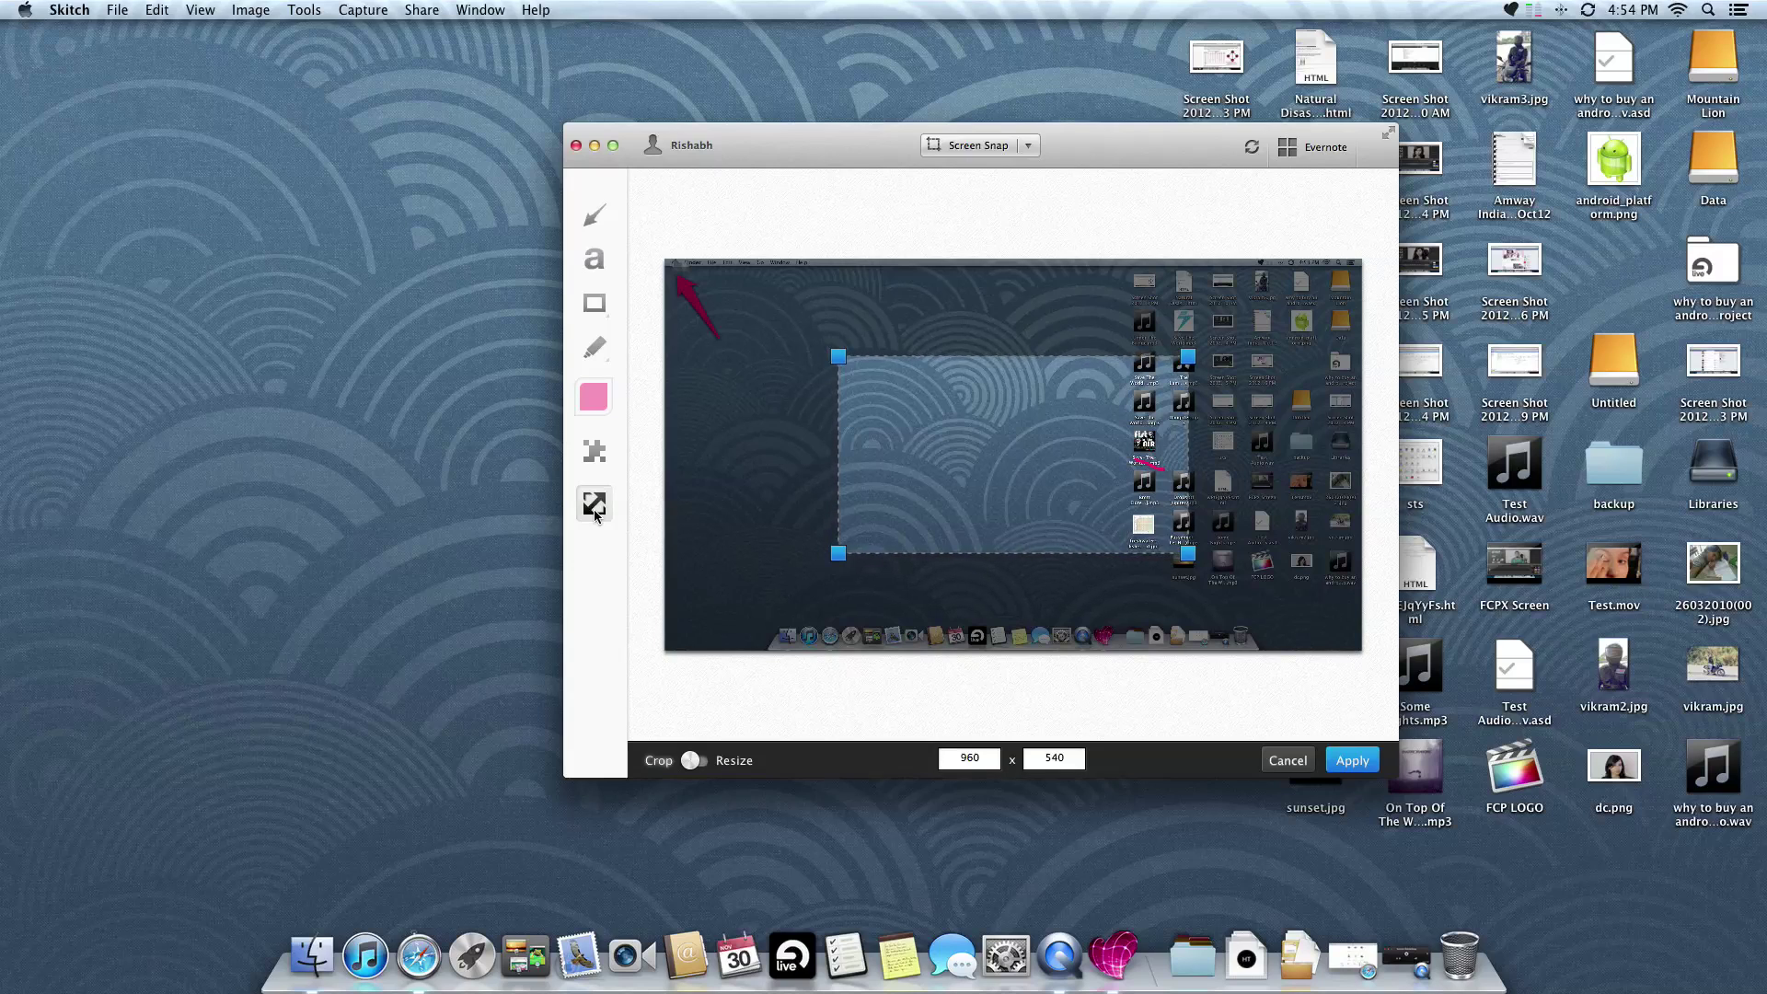
{"action": "left_click", "coordinate": [696, 763]}
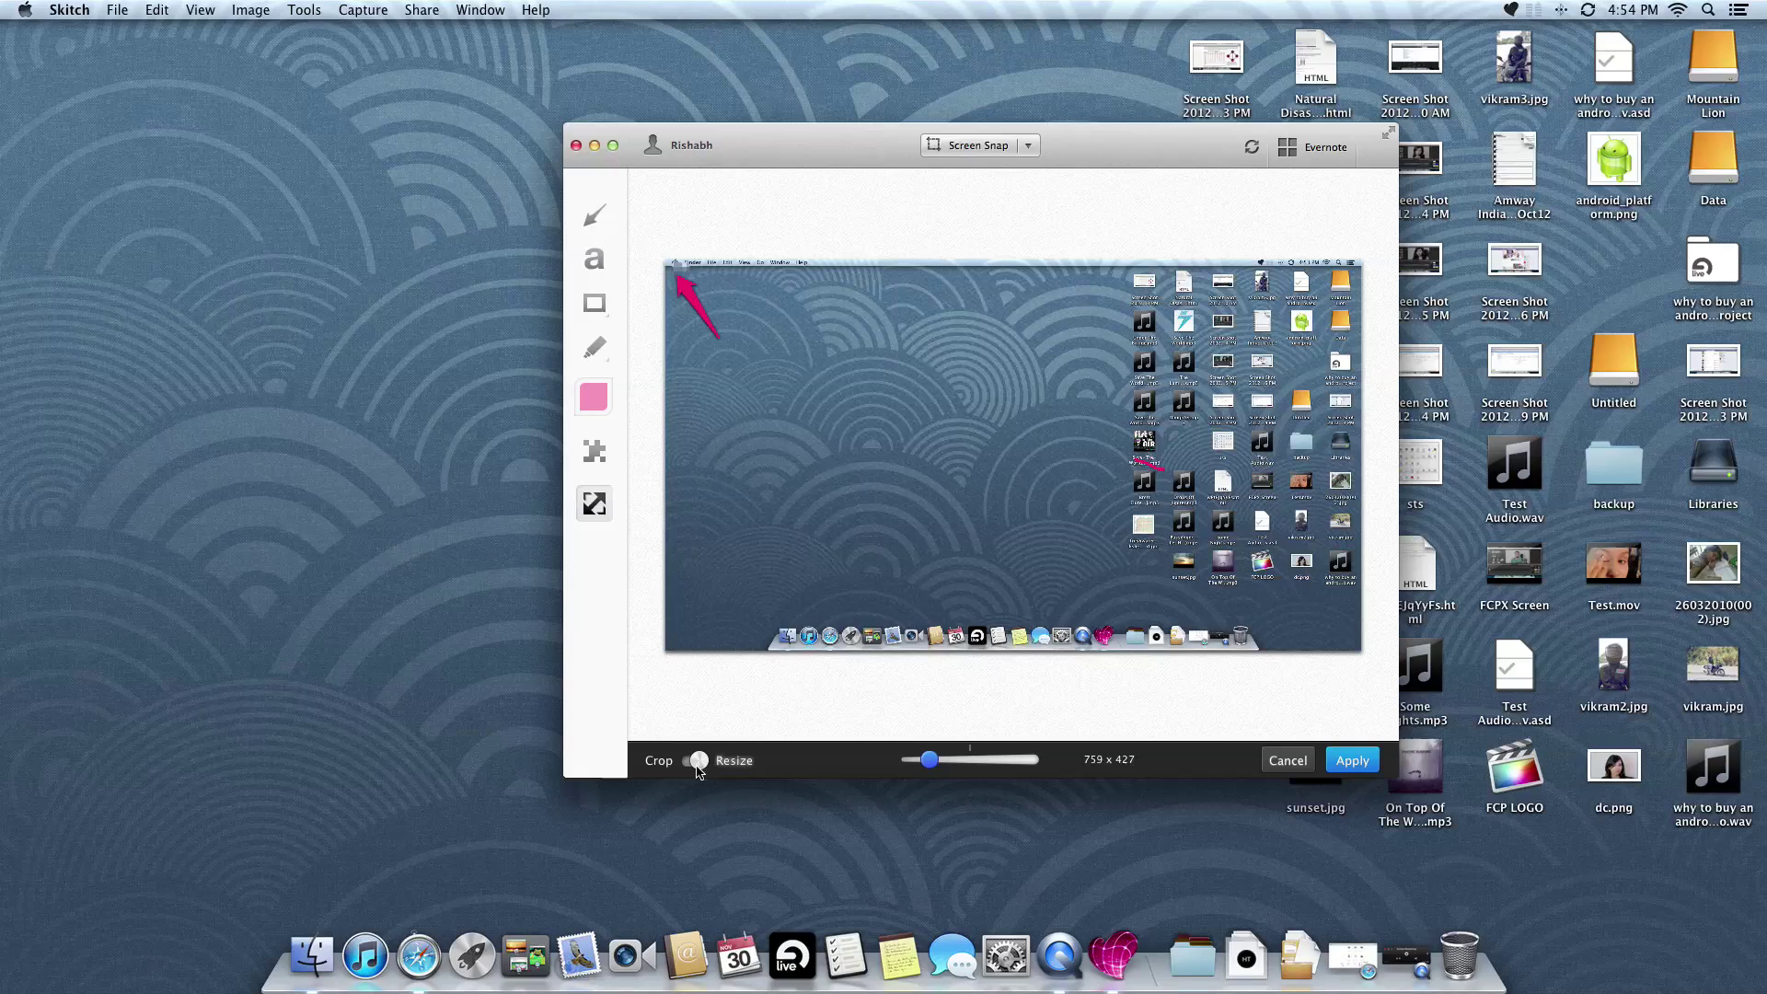
{"action": "left_click", "coordinate": [698, 766]}
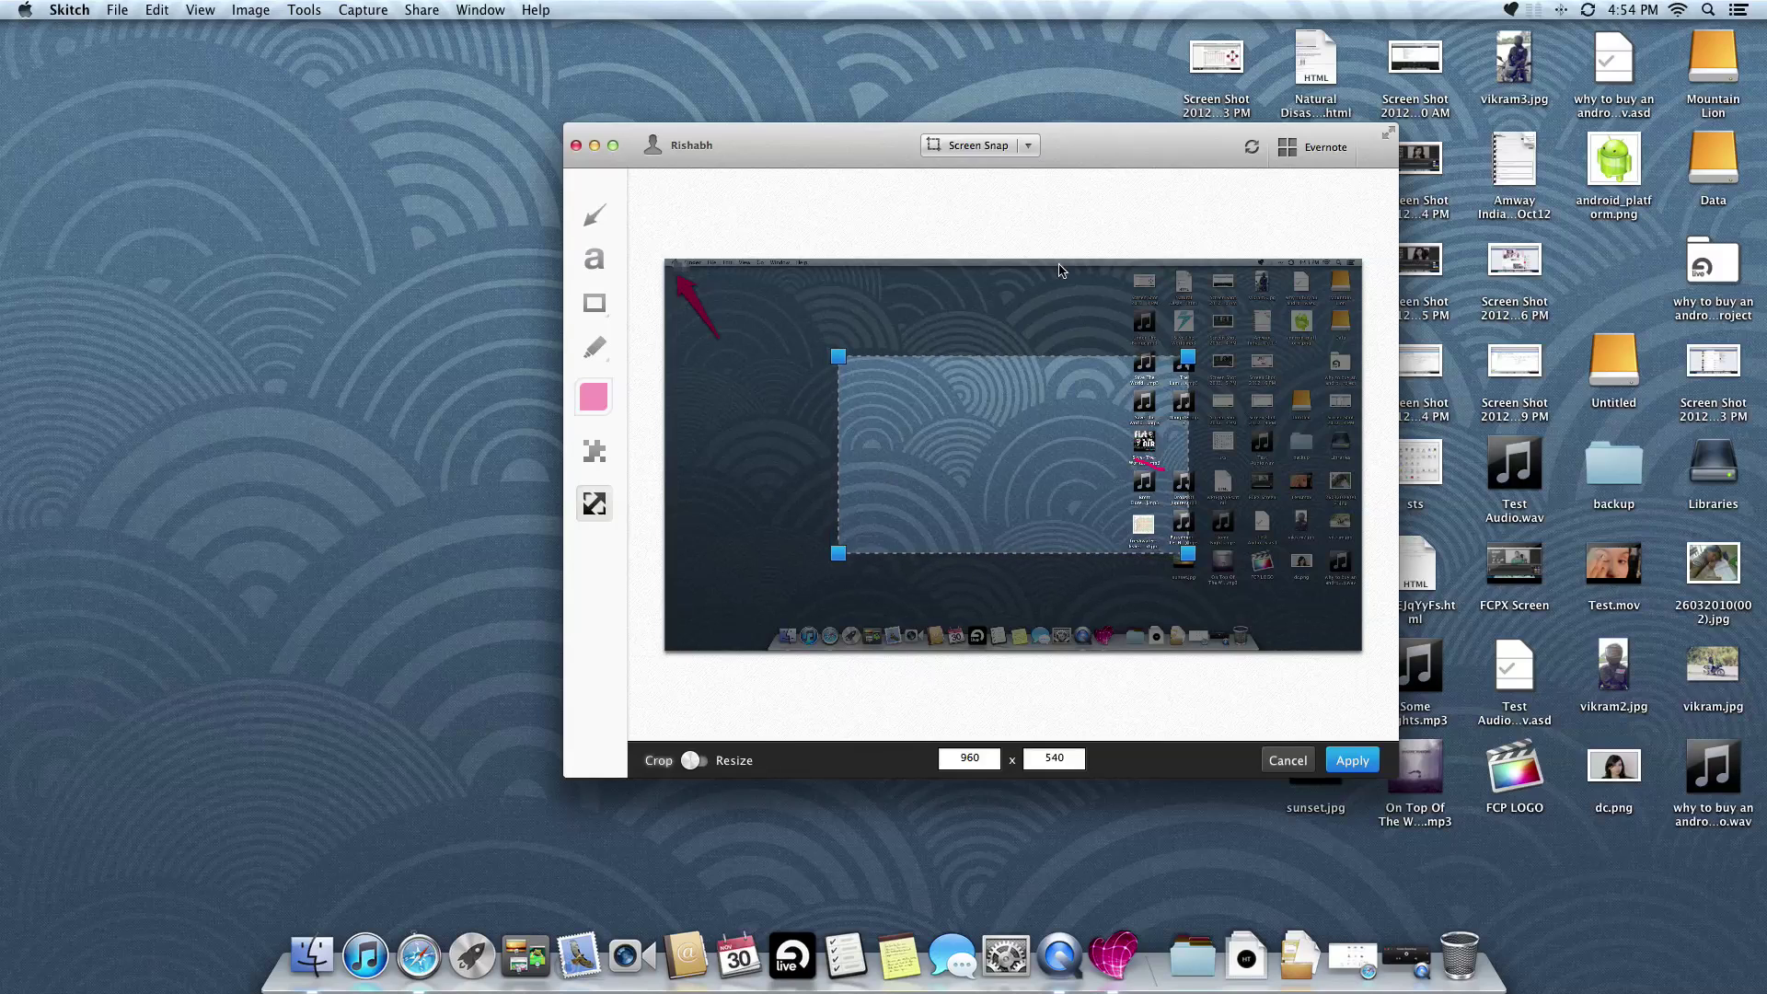
Step: Start a Screen Snap and drag out a region over the desktop icons
{"action": "left_click", "coordinate": [1030, 144]}
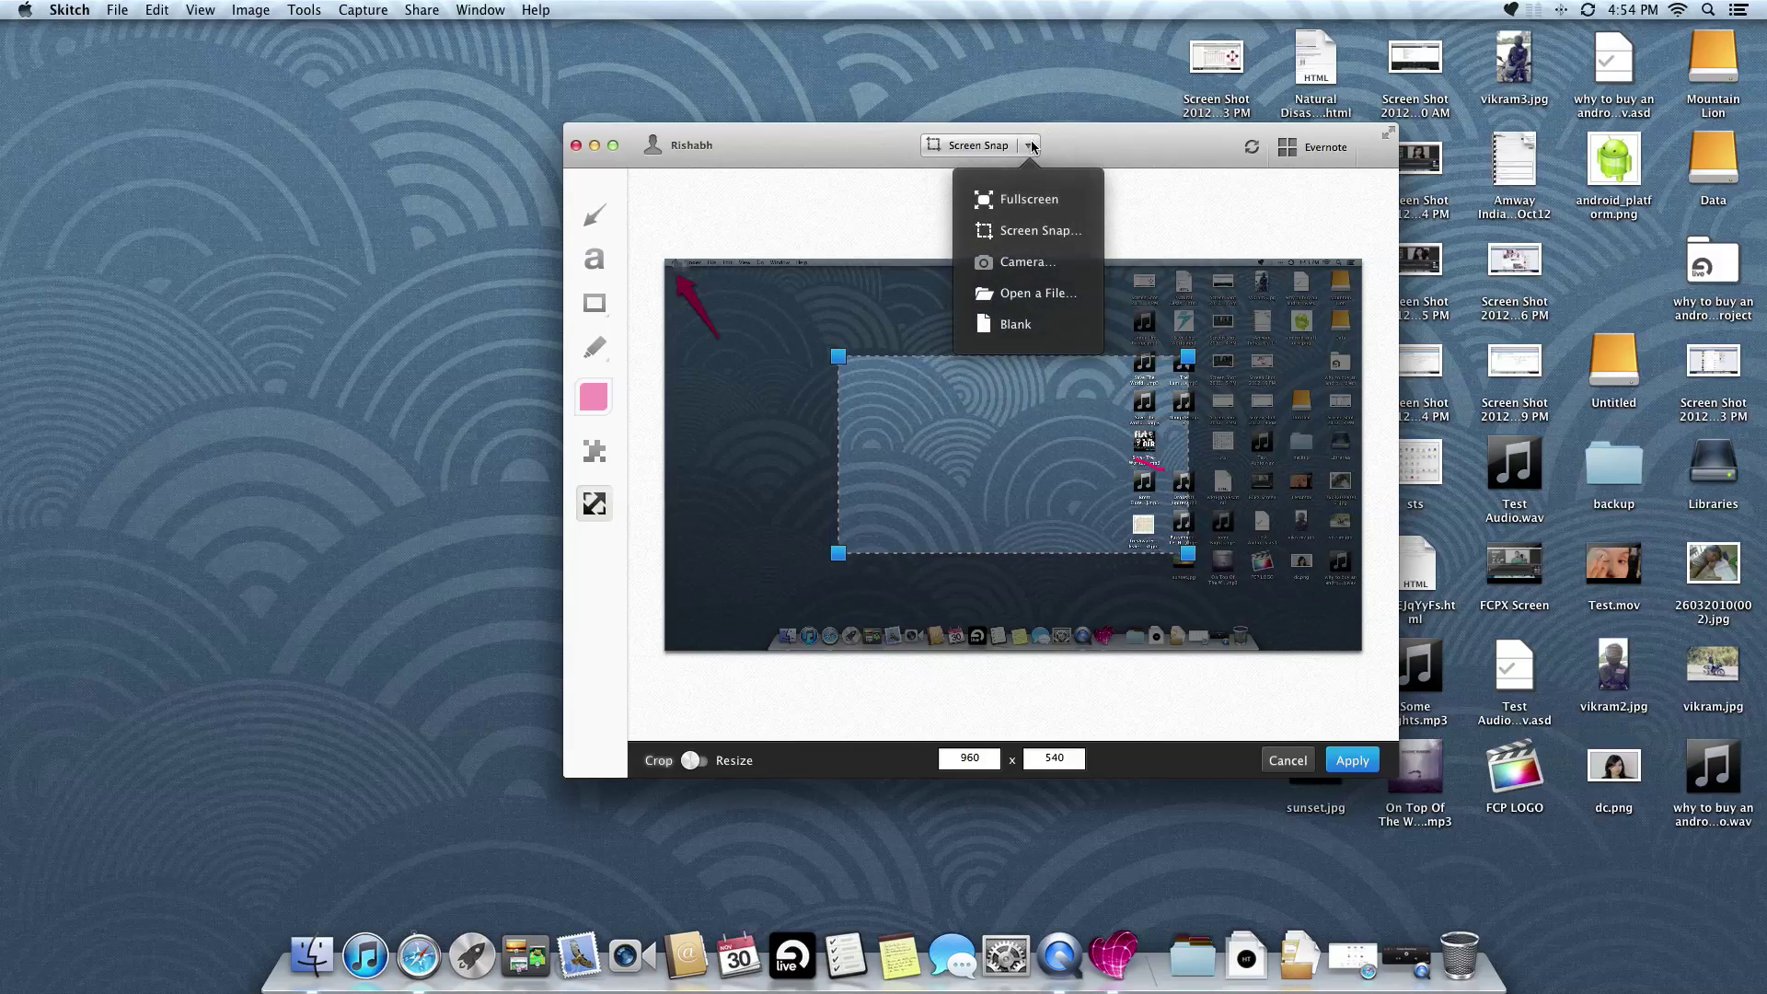
{"action": "left_click", "coordinate": [1043, 236]}
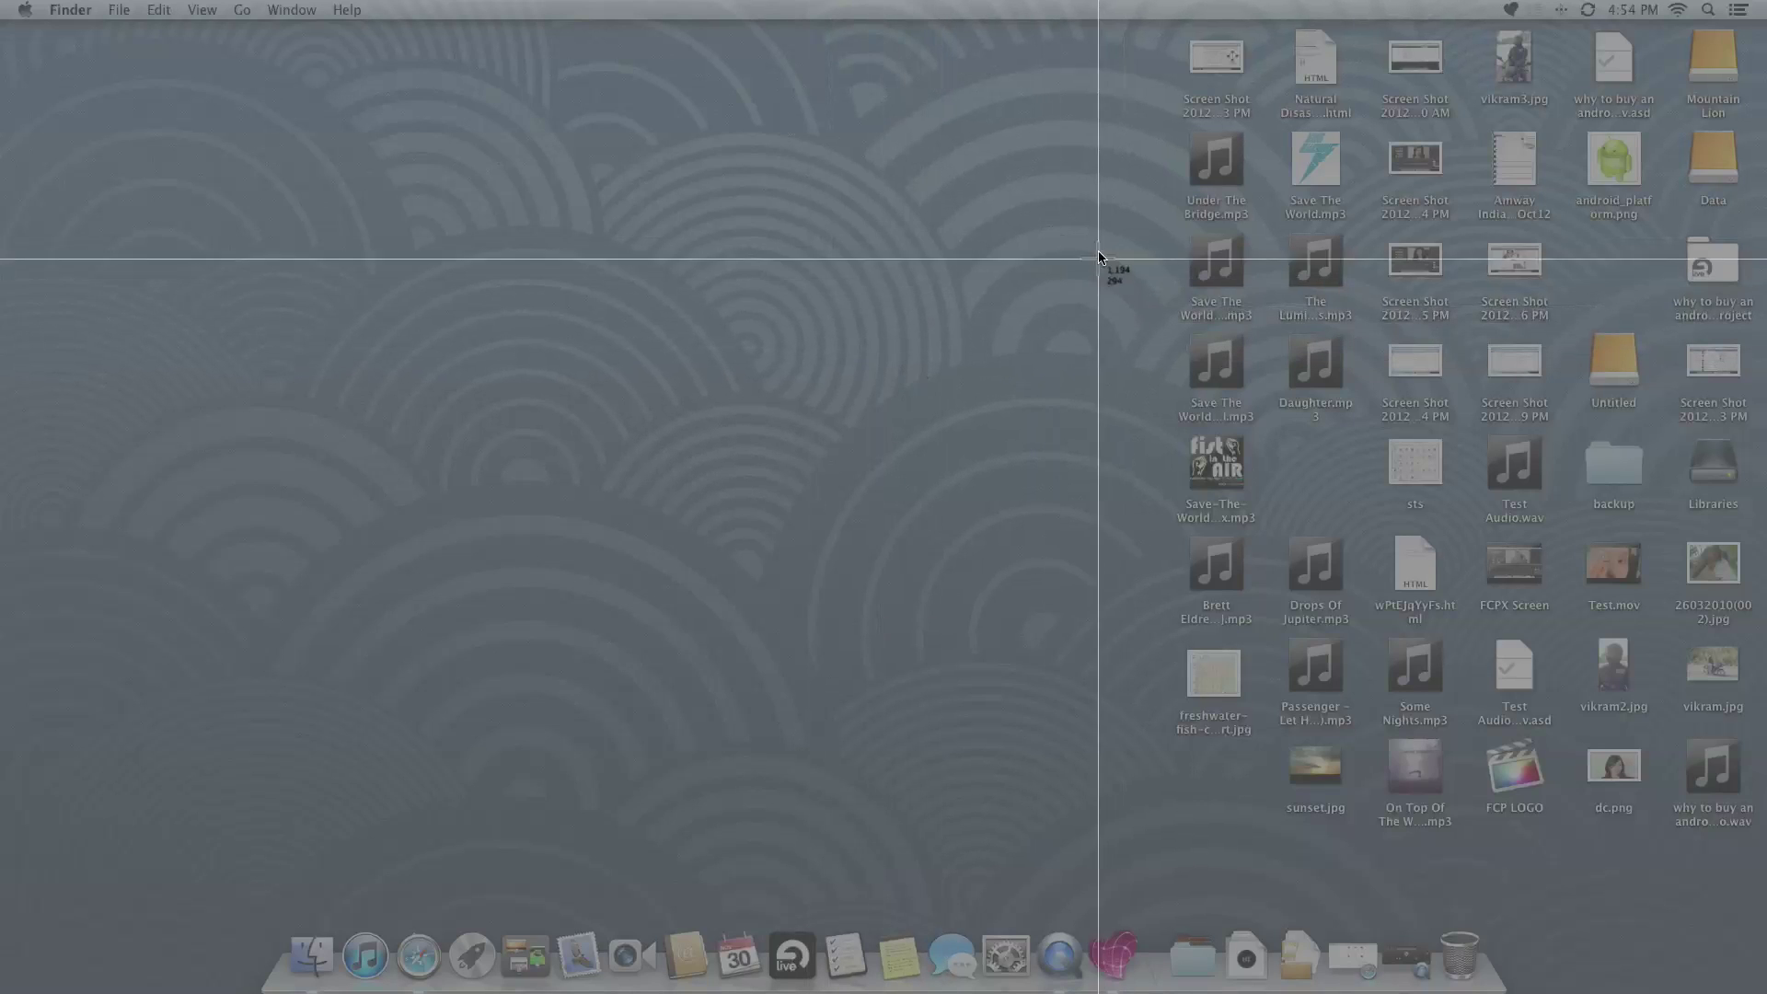
{"action": "left_click_drag", "start_coordinate": [975, 405], "coordinate": [1766, 872]}
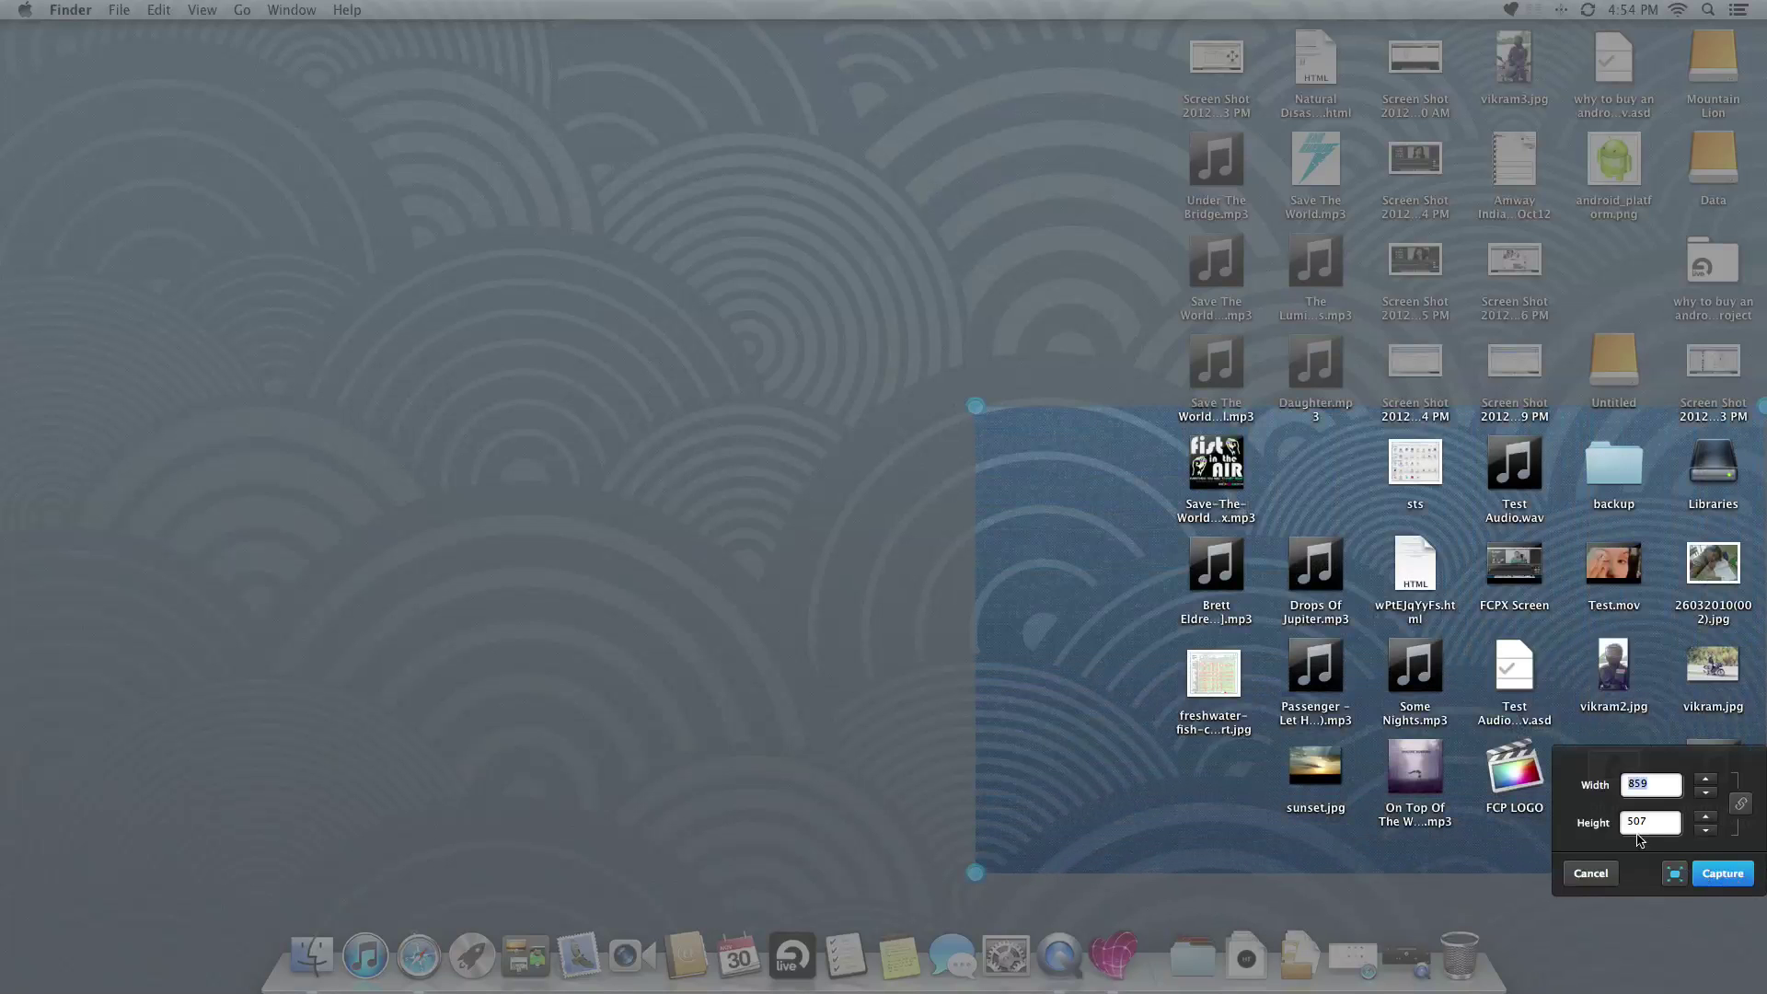
Step: Adjust the region to 753 × 505 from its top-left corner and capture it
{"action": "left_click", "coordinate": [1707, 780]}
{"action": "left_click", "coordinate": [1707, 816]}
{"action": "left_click", "coordinate": [1708, 816]}
{"action": "left_click", "coordinate": [1707, 818]}
{"action": "left_click", "coordinate": [1707, 817]}
{"action": "left_click", "coordinate": [1708, 817]}
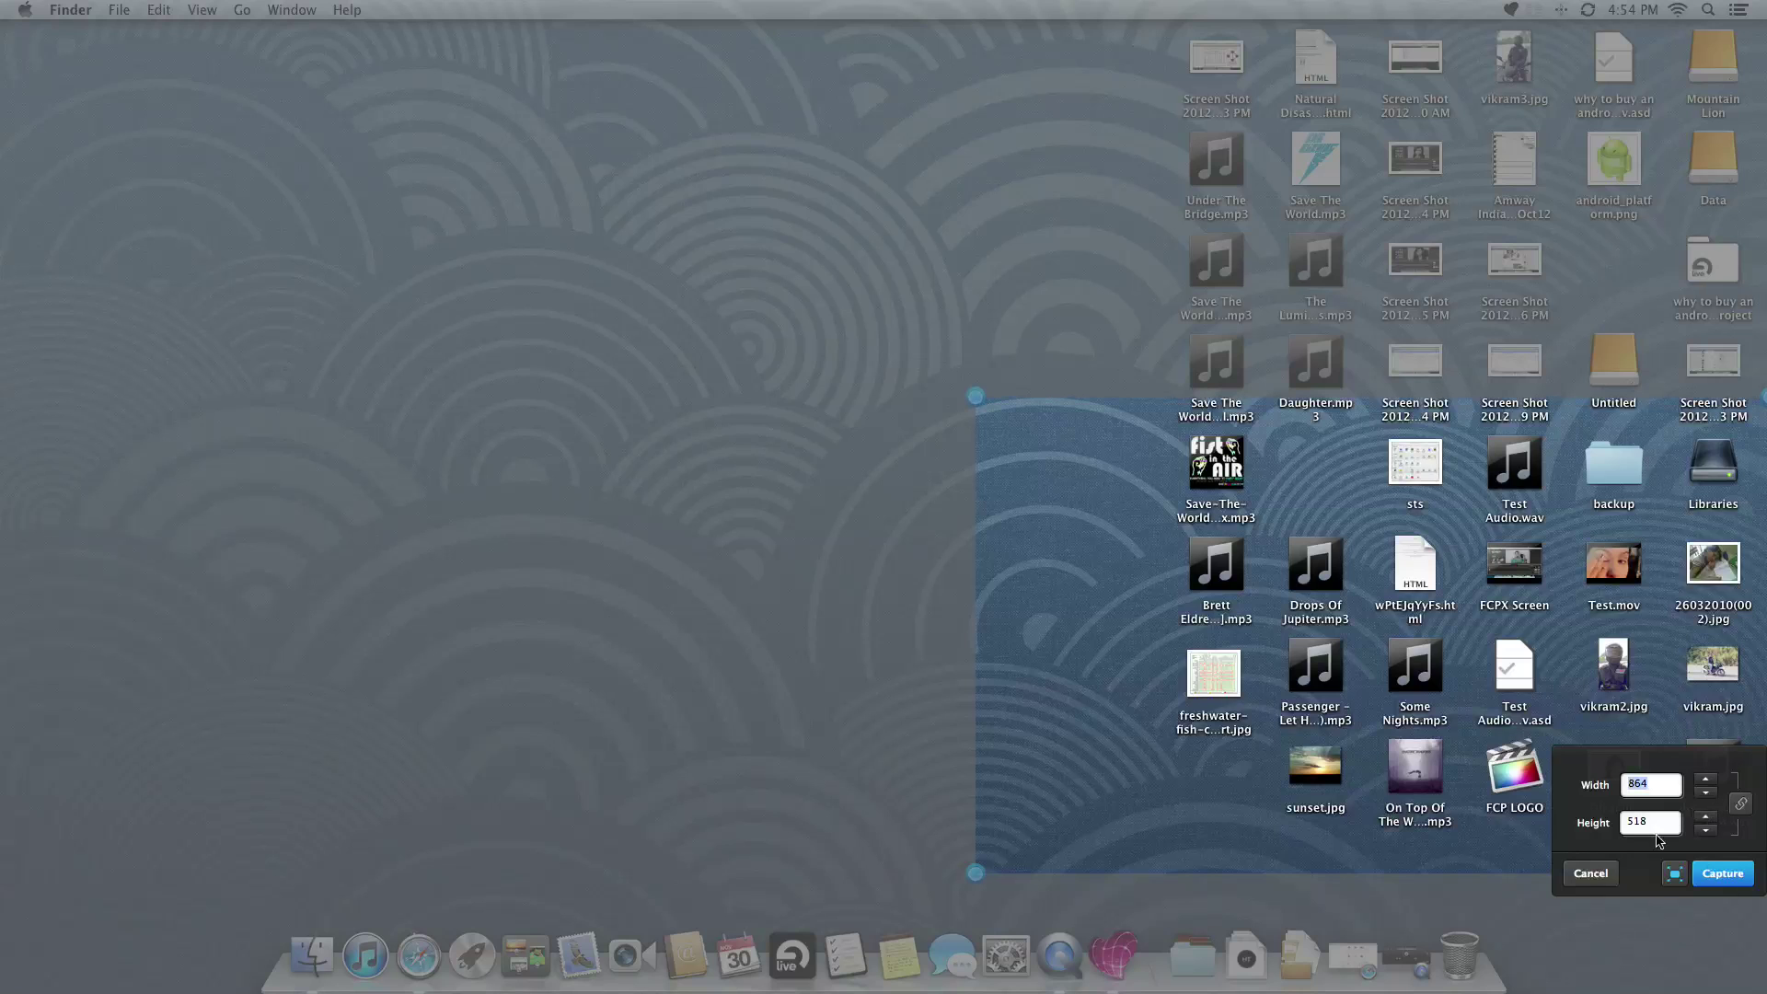
{"action": "left_click_drag", "start_coordinate": [974, 396], "coordinate": [1078, 406]}
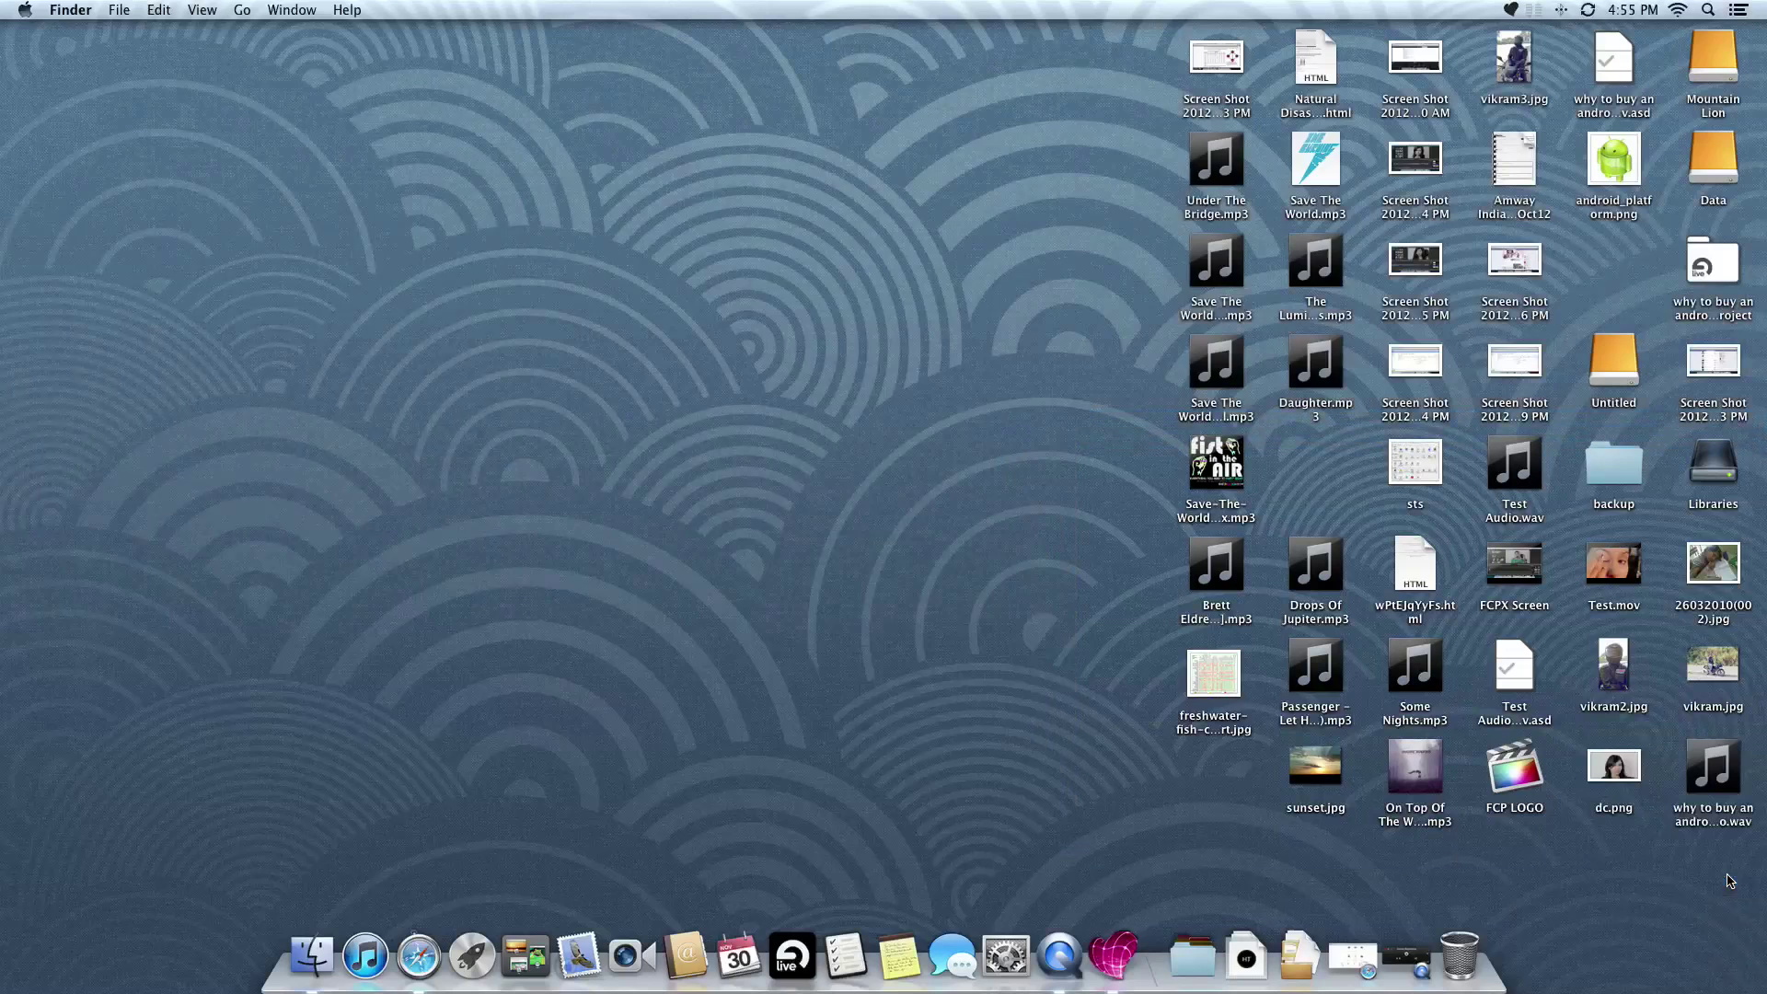
{"action": "left_click", "coordinate": [1723, 874]}
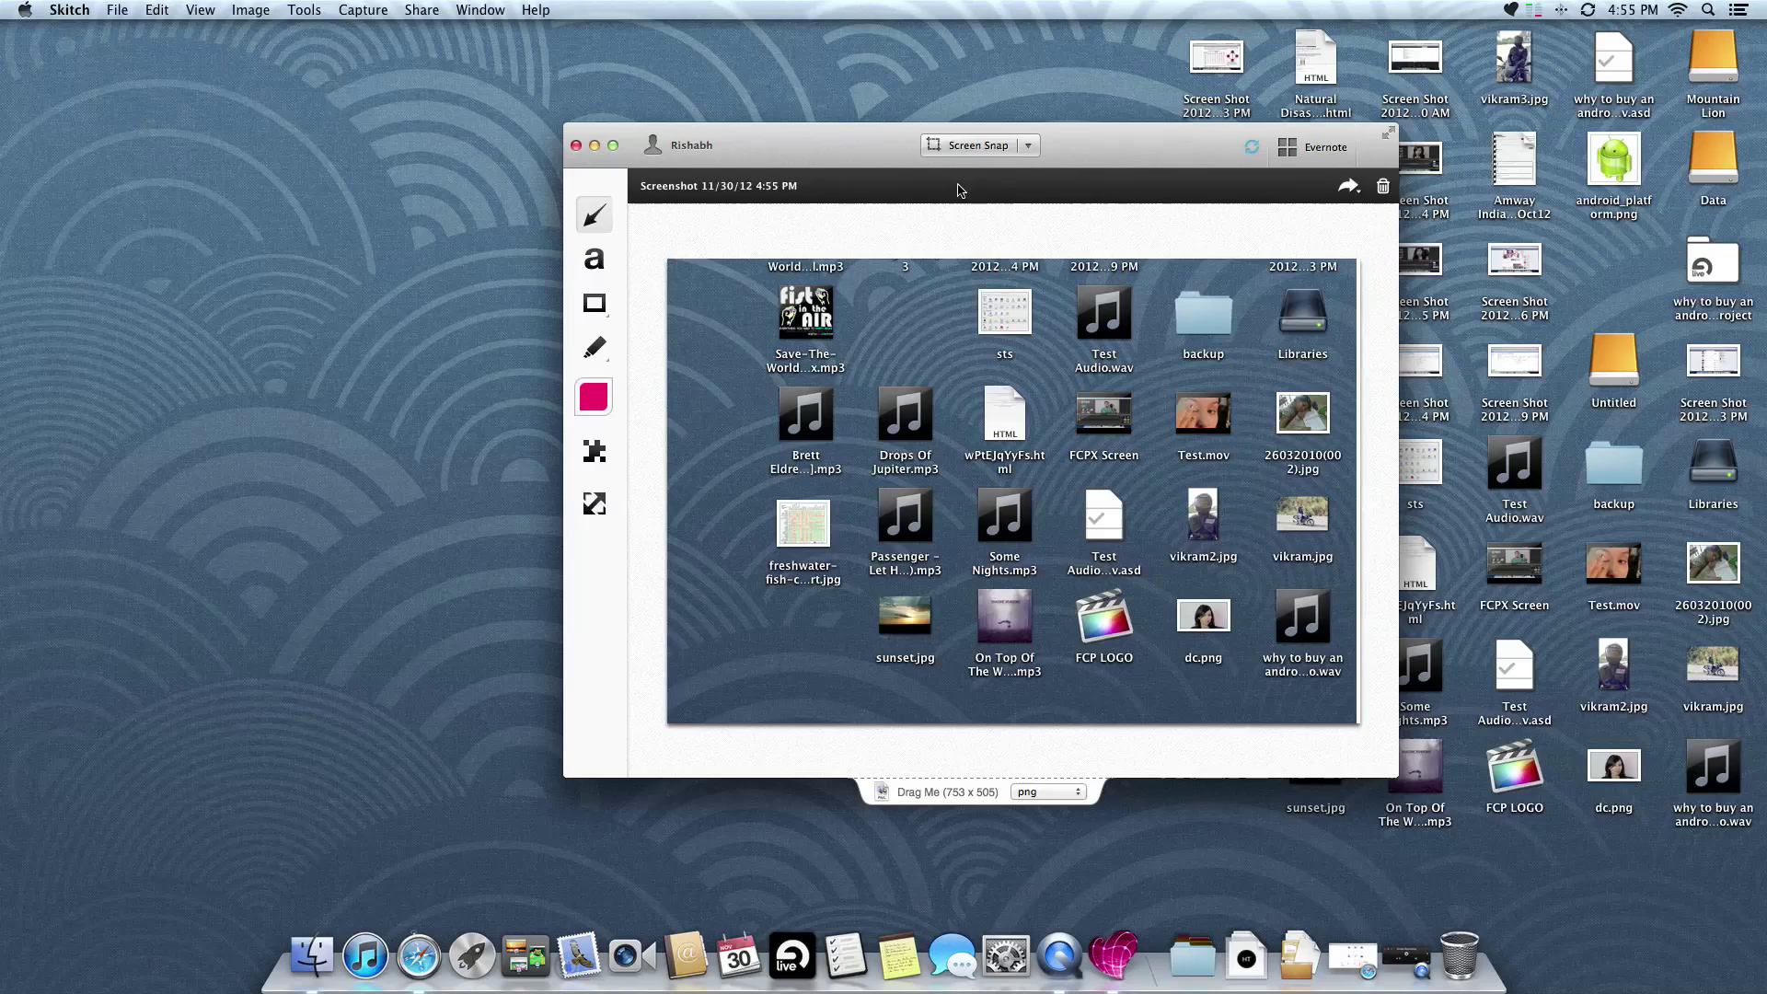
Step: Draw and undo a pink arrow, check the Share menu, and reposition the snap window
{"action": "left_click_drag", "start_coordinate": [1068, 158], "coordinate": [1014, 132]}
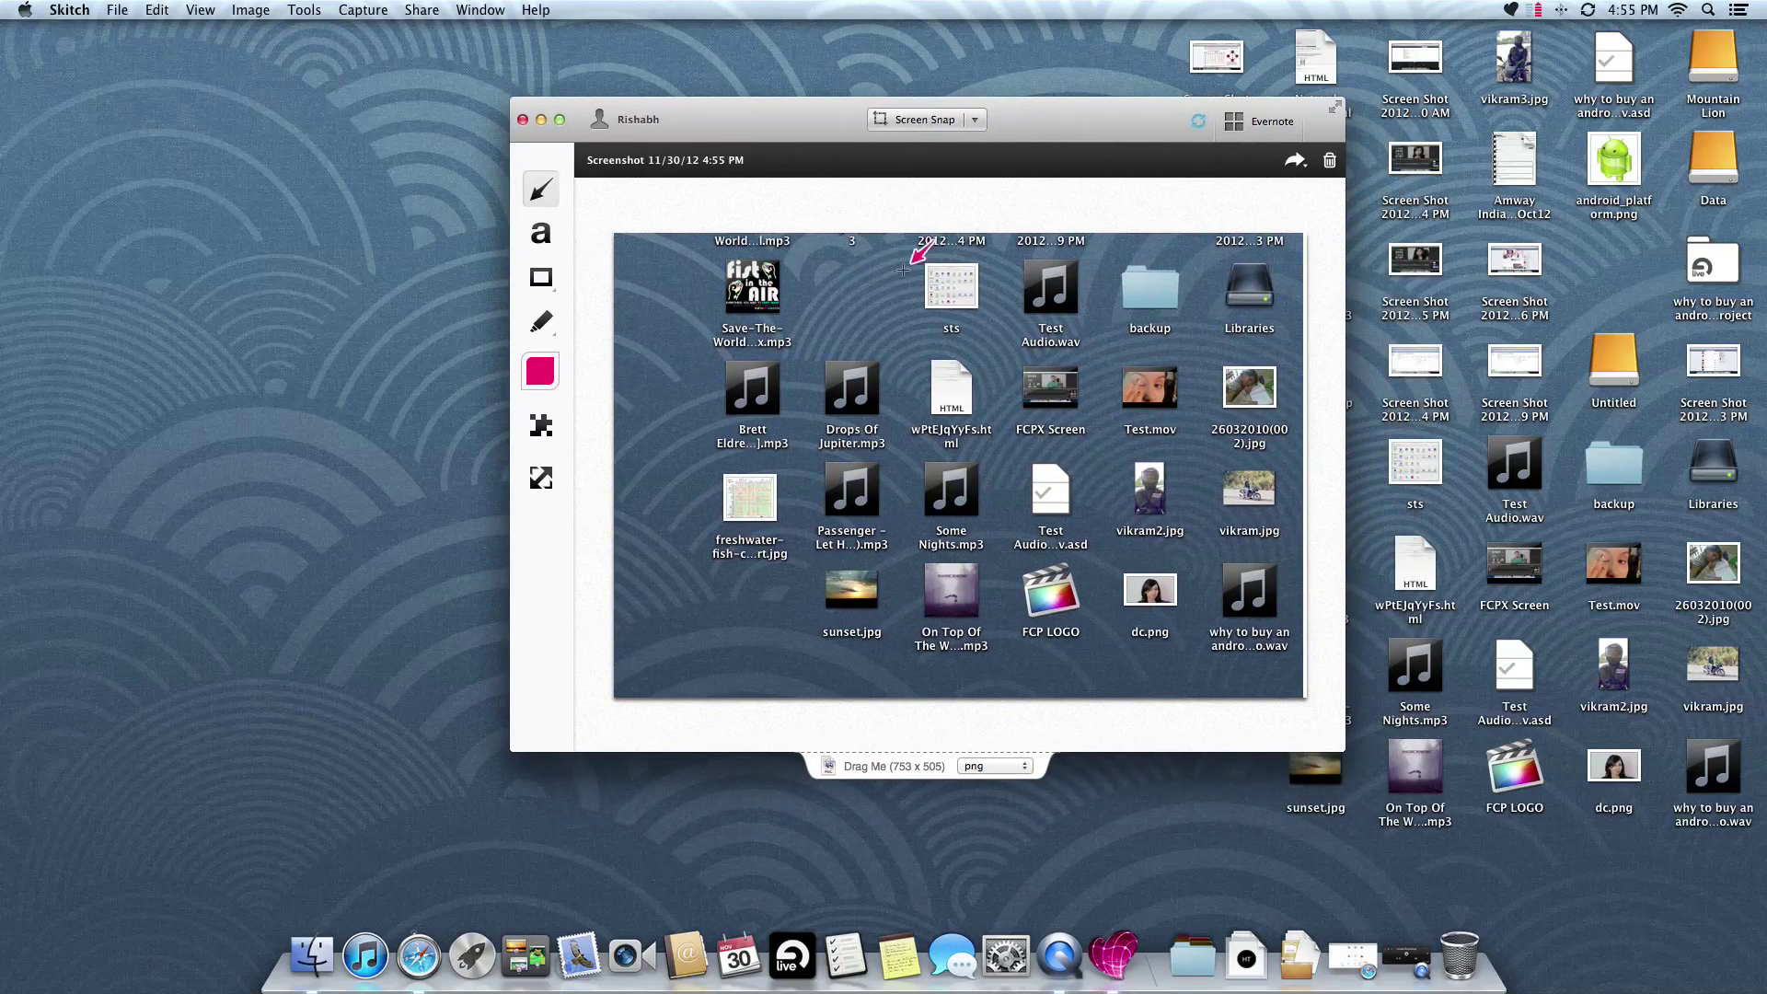
{"action": "left_click_drag", "start_coordinate": [842, 265], "coordinate": [810, 292]}
{"action": "key", "text": "super+z"}
{"action": "left_click", "coordinate": [1303, 169]}
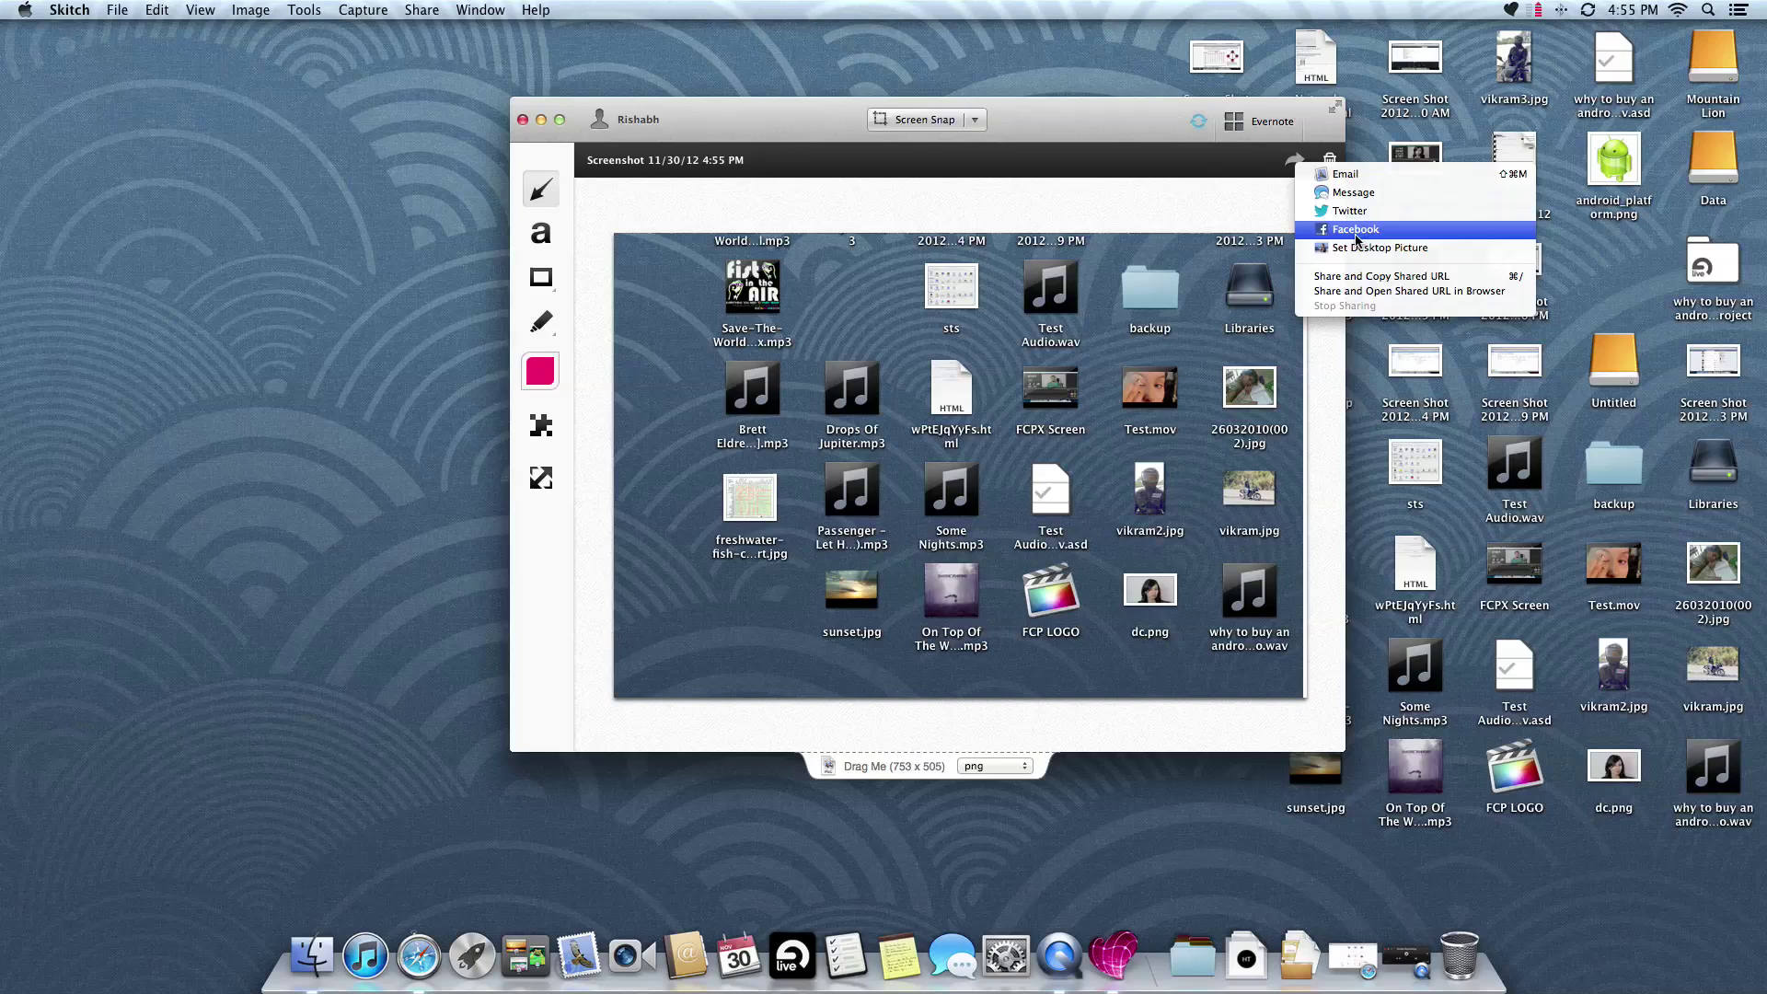
{"action": "left_click", "coordinate": [1108, 162]}
{"action": "left_click_drag", "start_coordinate": [1078, 132], "coordinate": [1151, 171]}
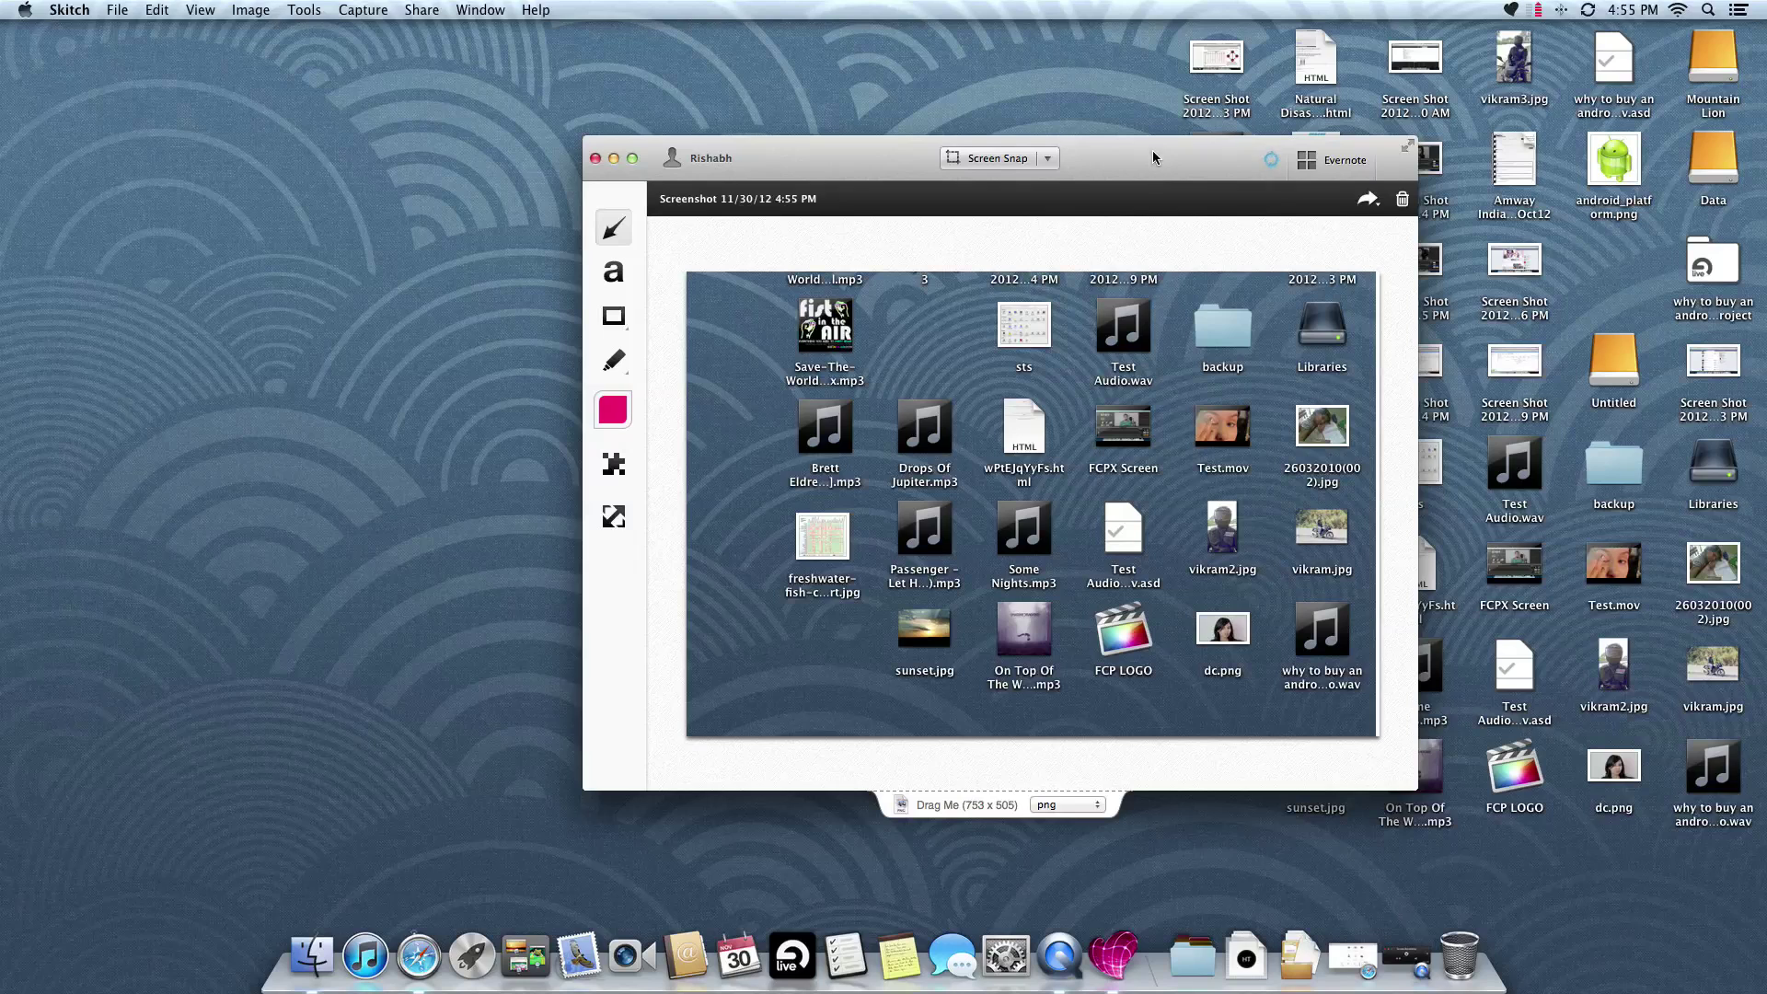
{"action": "left_click_drag", "start_coordinate": [1153, 150], "coordinate": [1217, 126]}
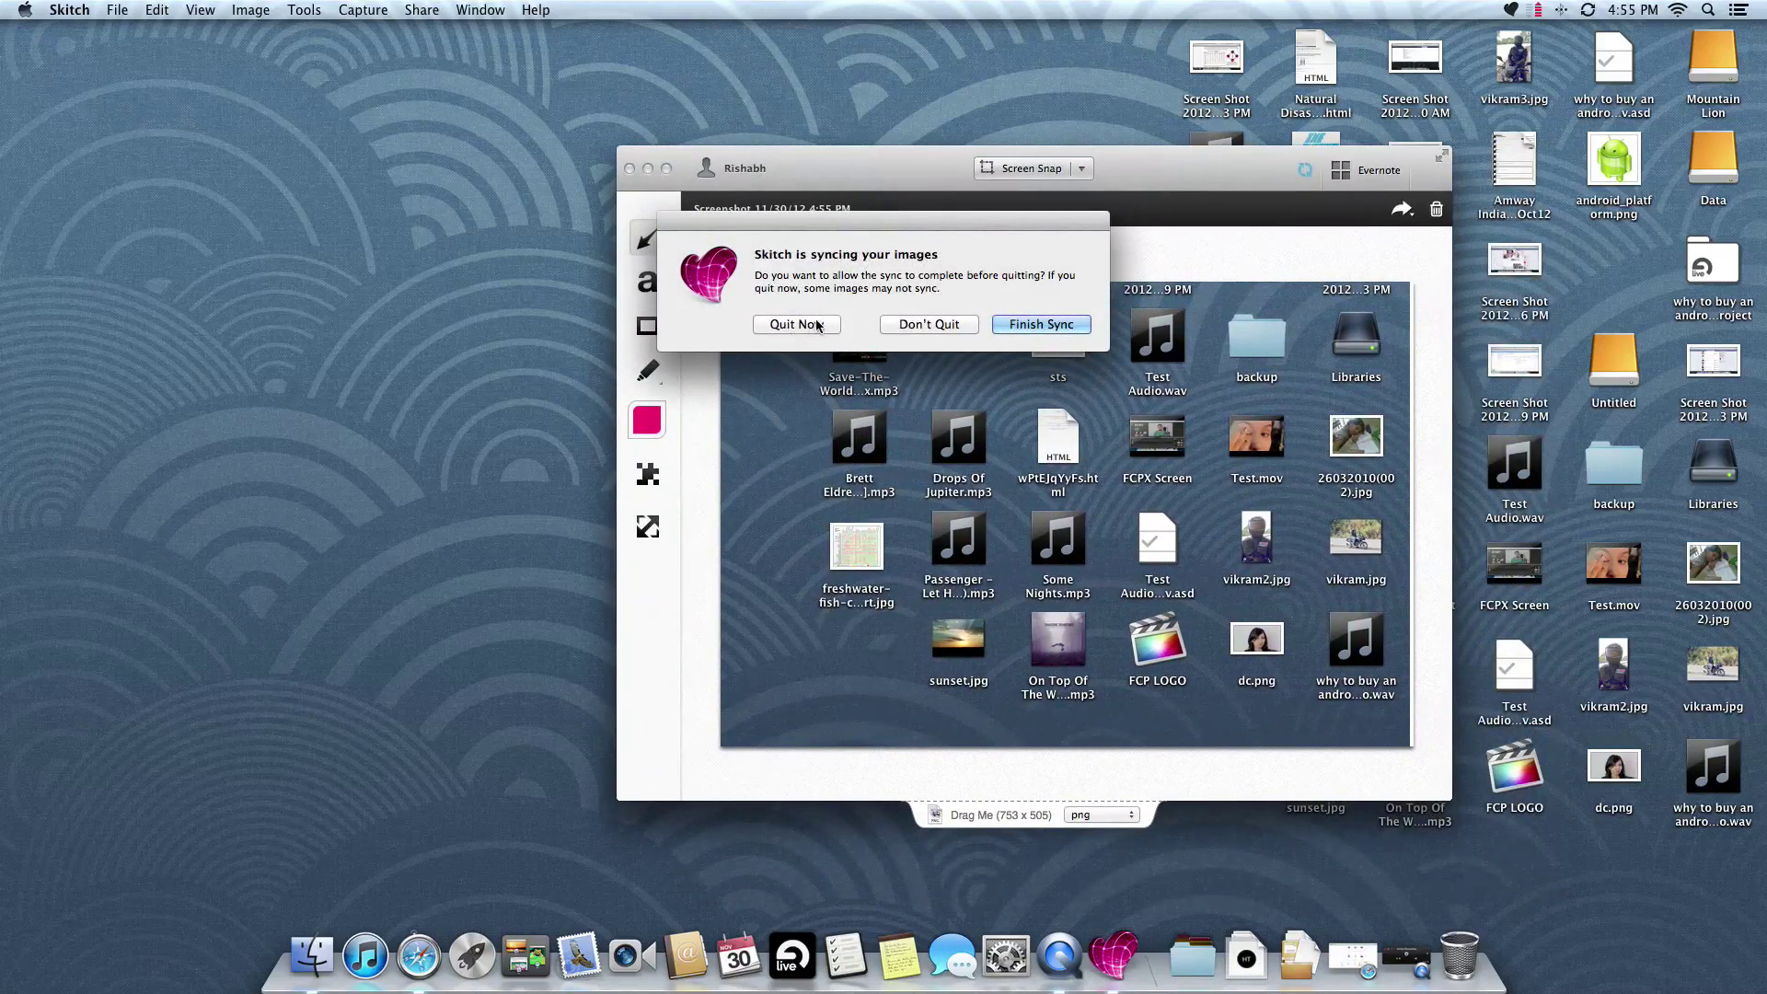
Step: Choose Don't Quit in the sync alert, move the snap window, and undo the arrow
{"action": "left_click", "coordinate": [937, 324]}
{"action": "left_click_drag", "start_coordinate": [907, 166], "coordinate": [826, 162]}
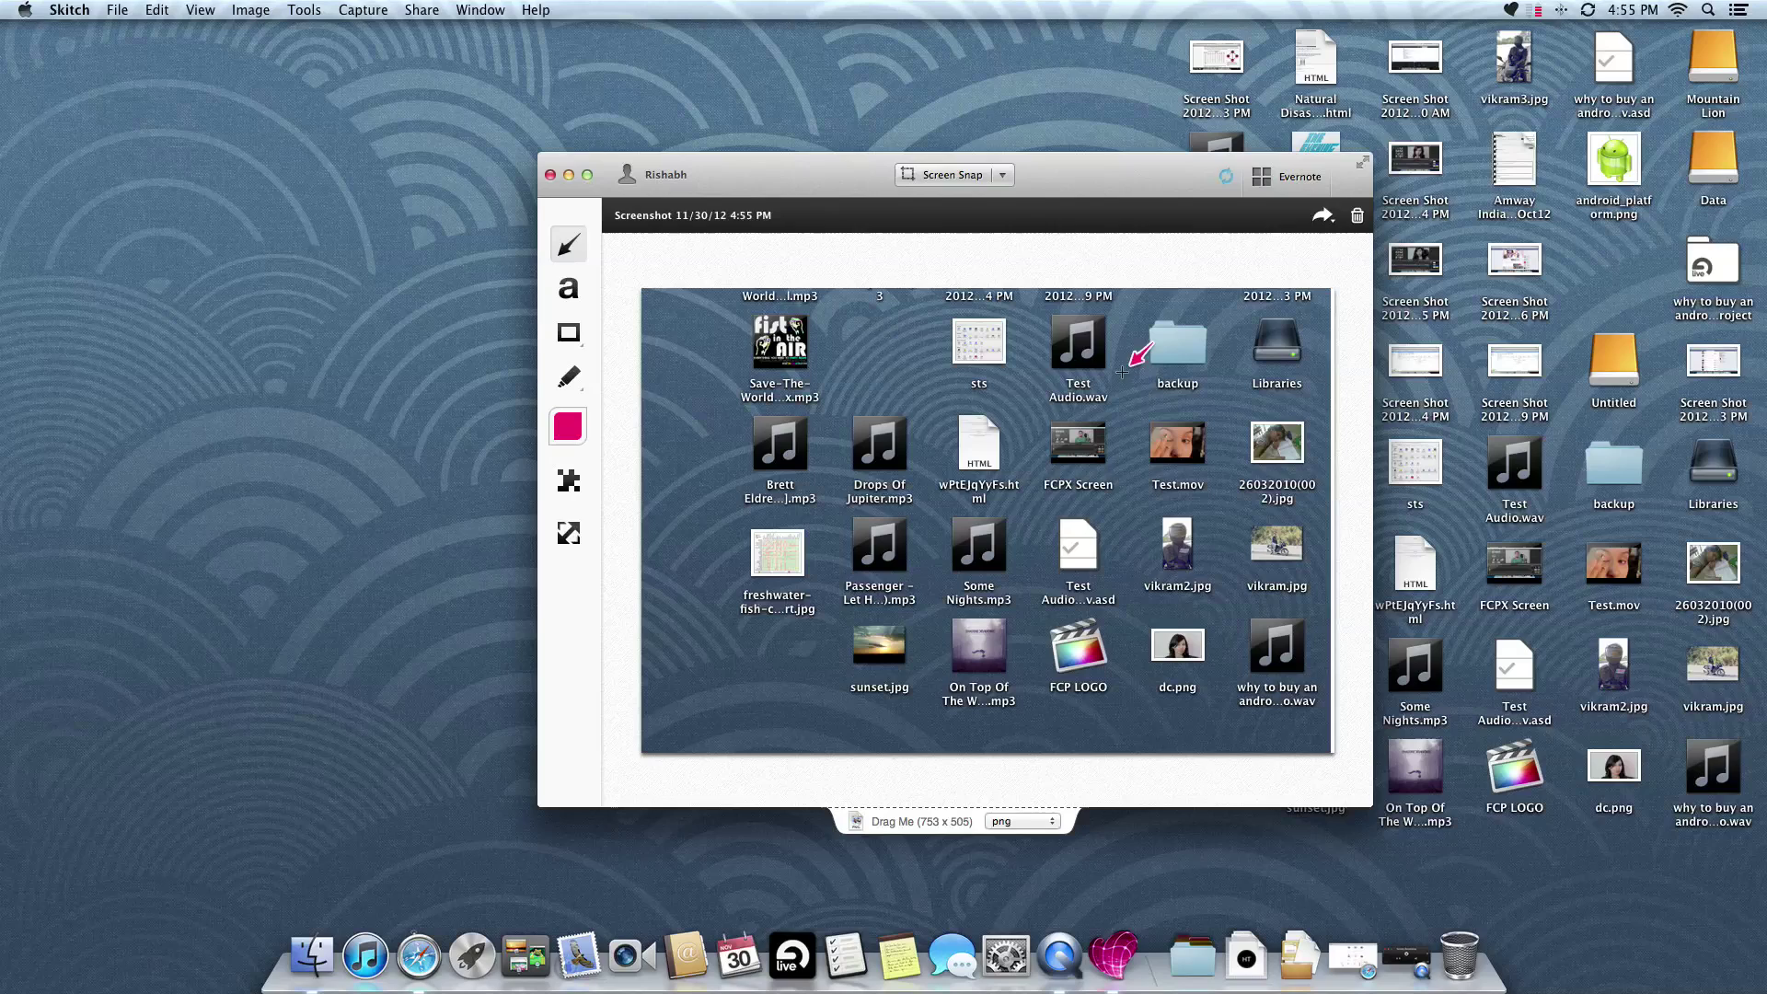
{"action": "key", "text": "super+z"}
Step: Show the Applications grid from the Dock, scroll it, then close it again
{"action": "left_click", "coordinate": [1194, 973]}
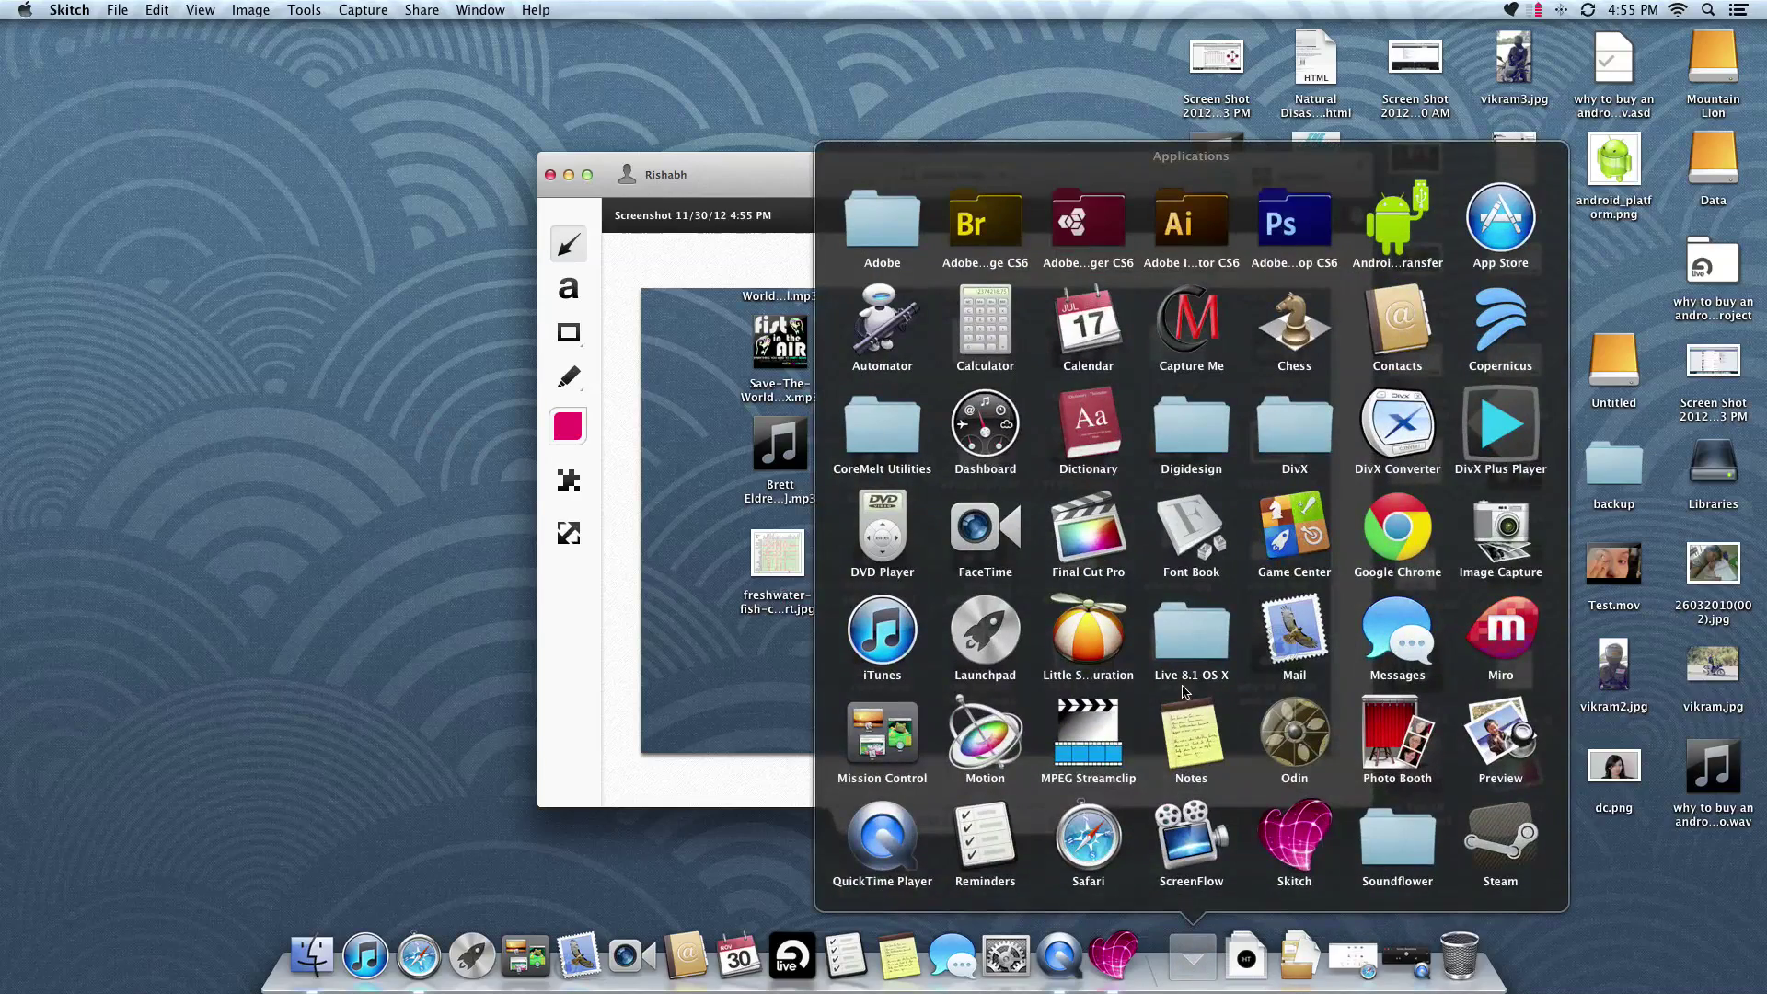
{"action": "scroll", "coordinate": [1191, 525], "scroll_direction": "down", "scroll_amount": 5}
{"action": "left_click", "coordinate": [1208, 959]}
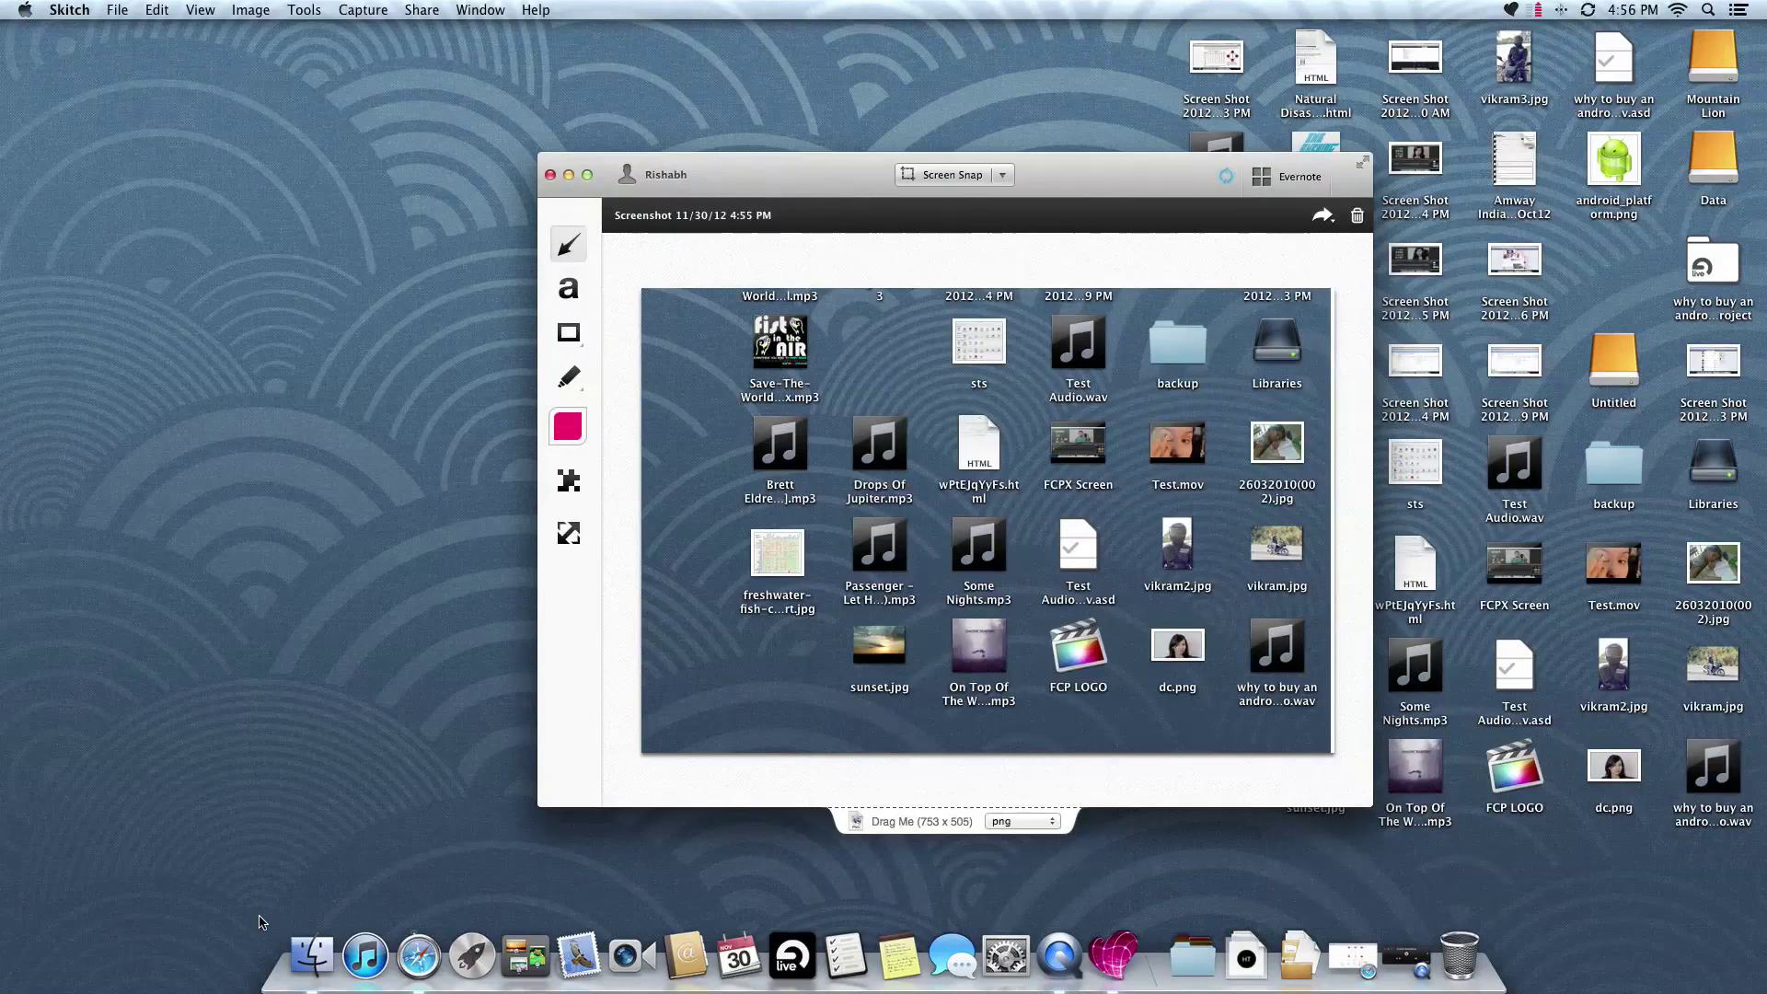
Step: Go to the Utilities folder in Finder and launch Grab from it
{"action": "left_click", "coordinate": [309, 957]}
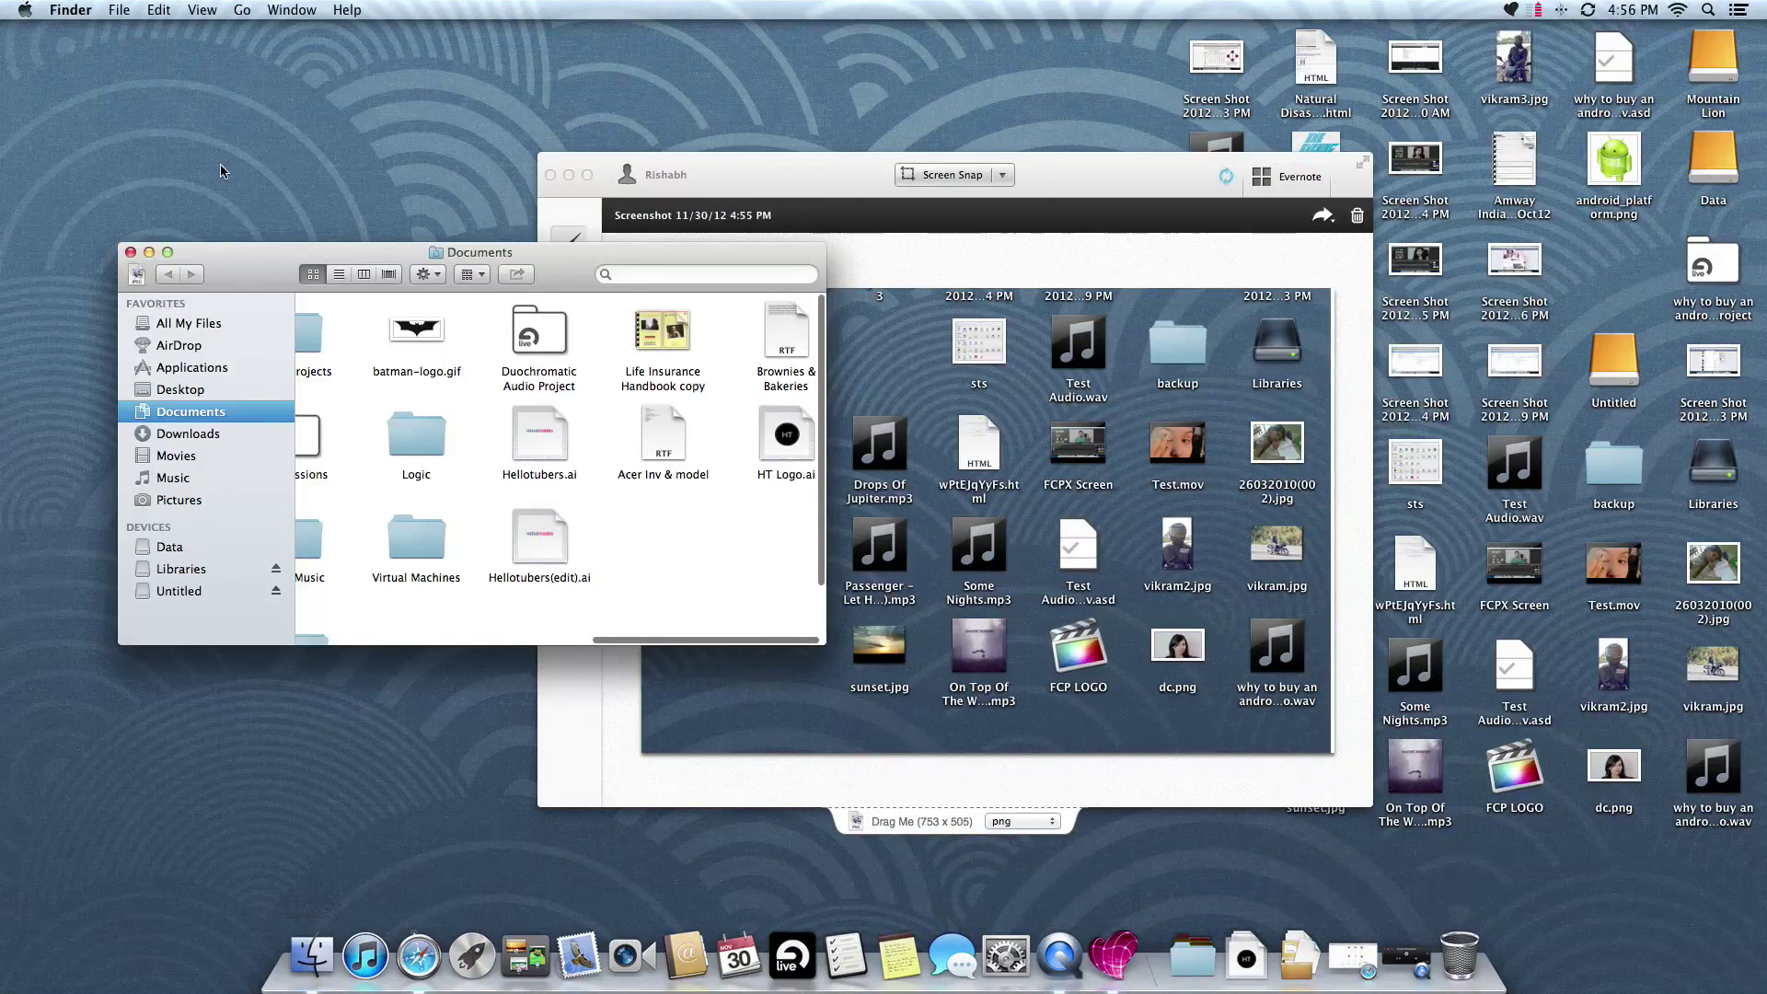
{"action": "left_click", "coordinate": [244, 9]}
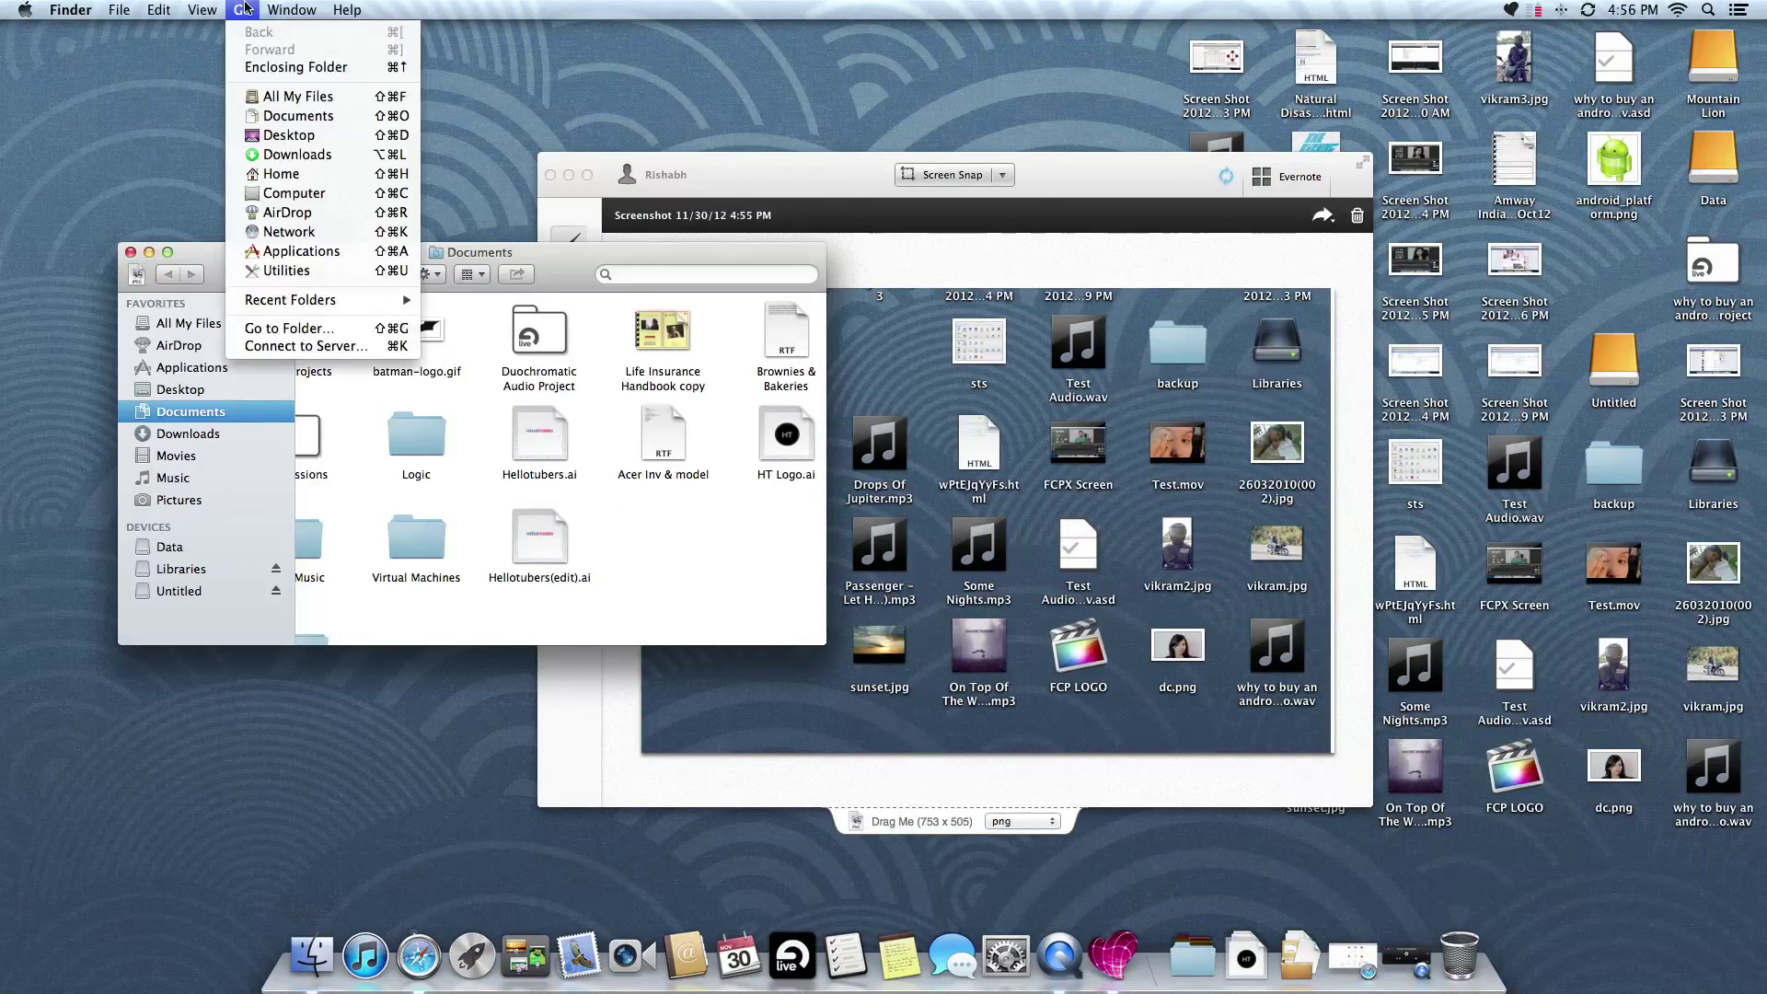
{"action": "left_click", "coordinate": [295, 270]}
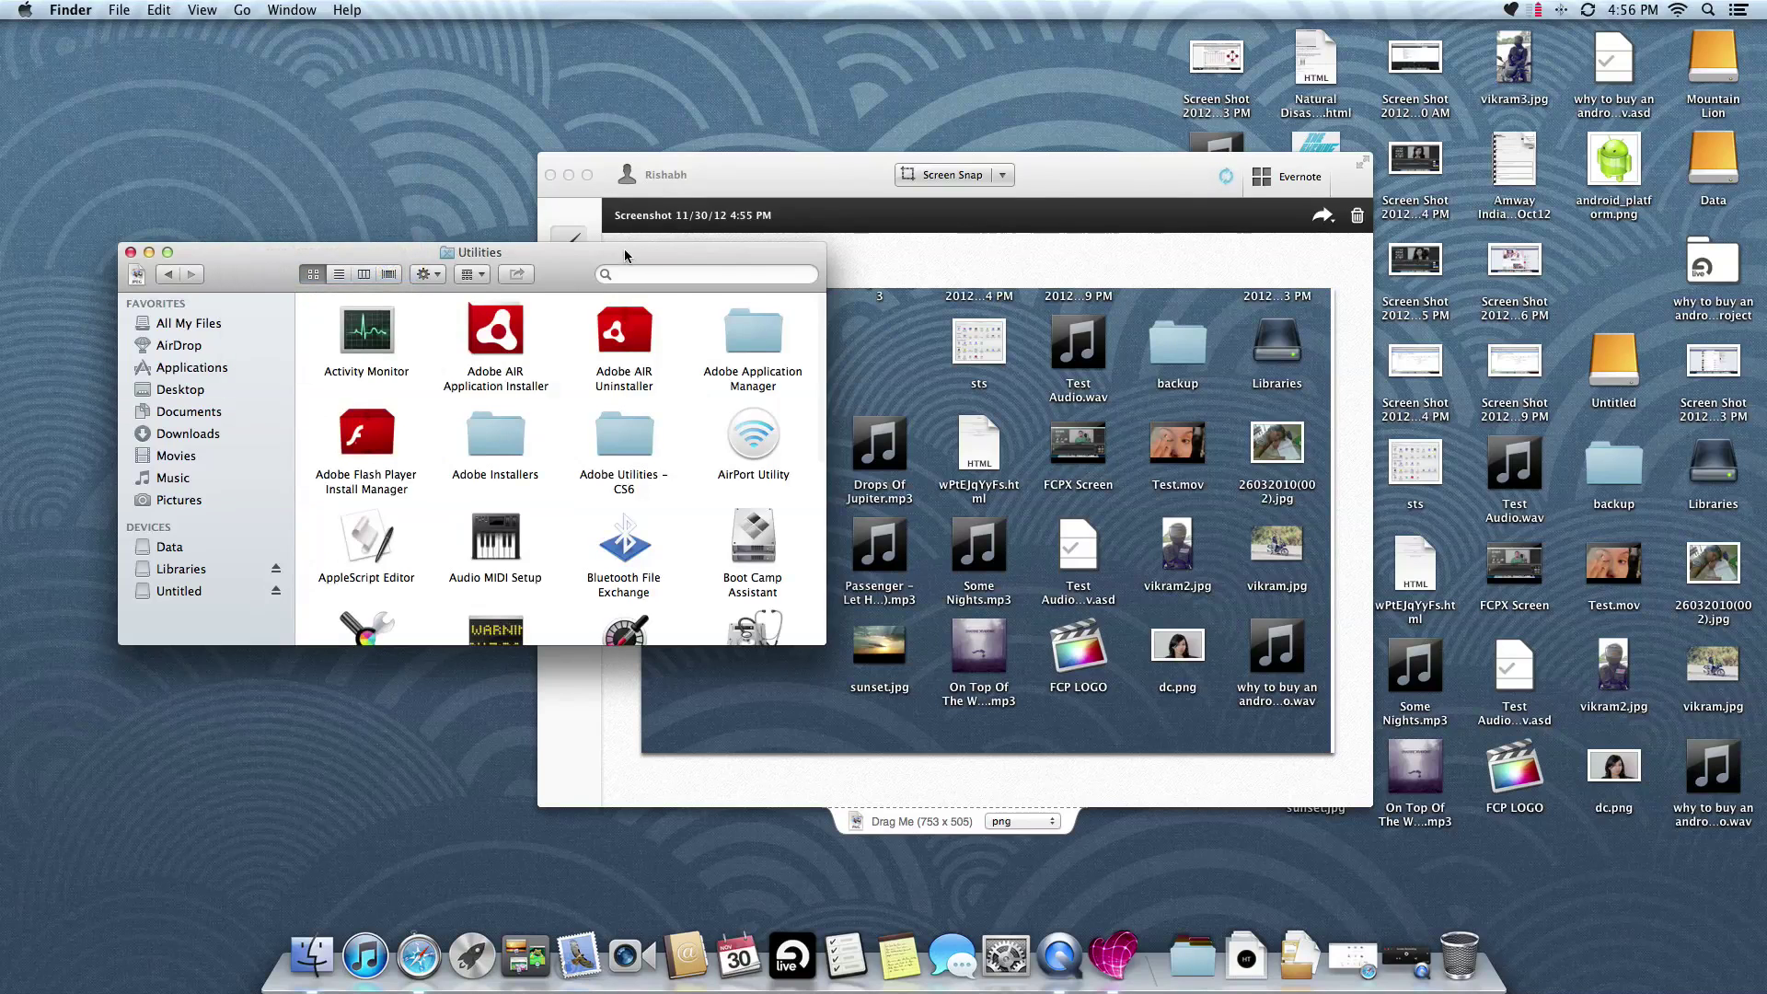
{"action": "left_click_drag", "start_coordinate": [624, 248], "coordinate": [1113, 216]}
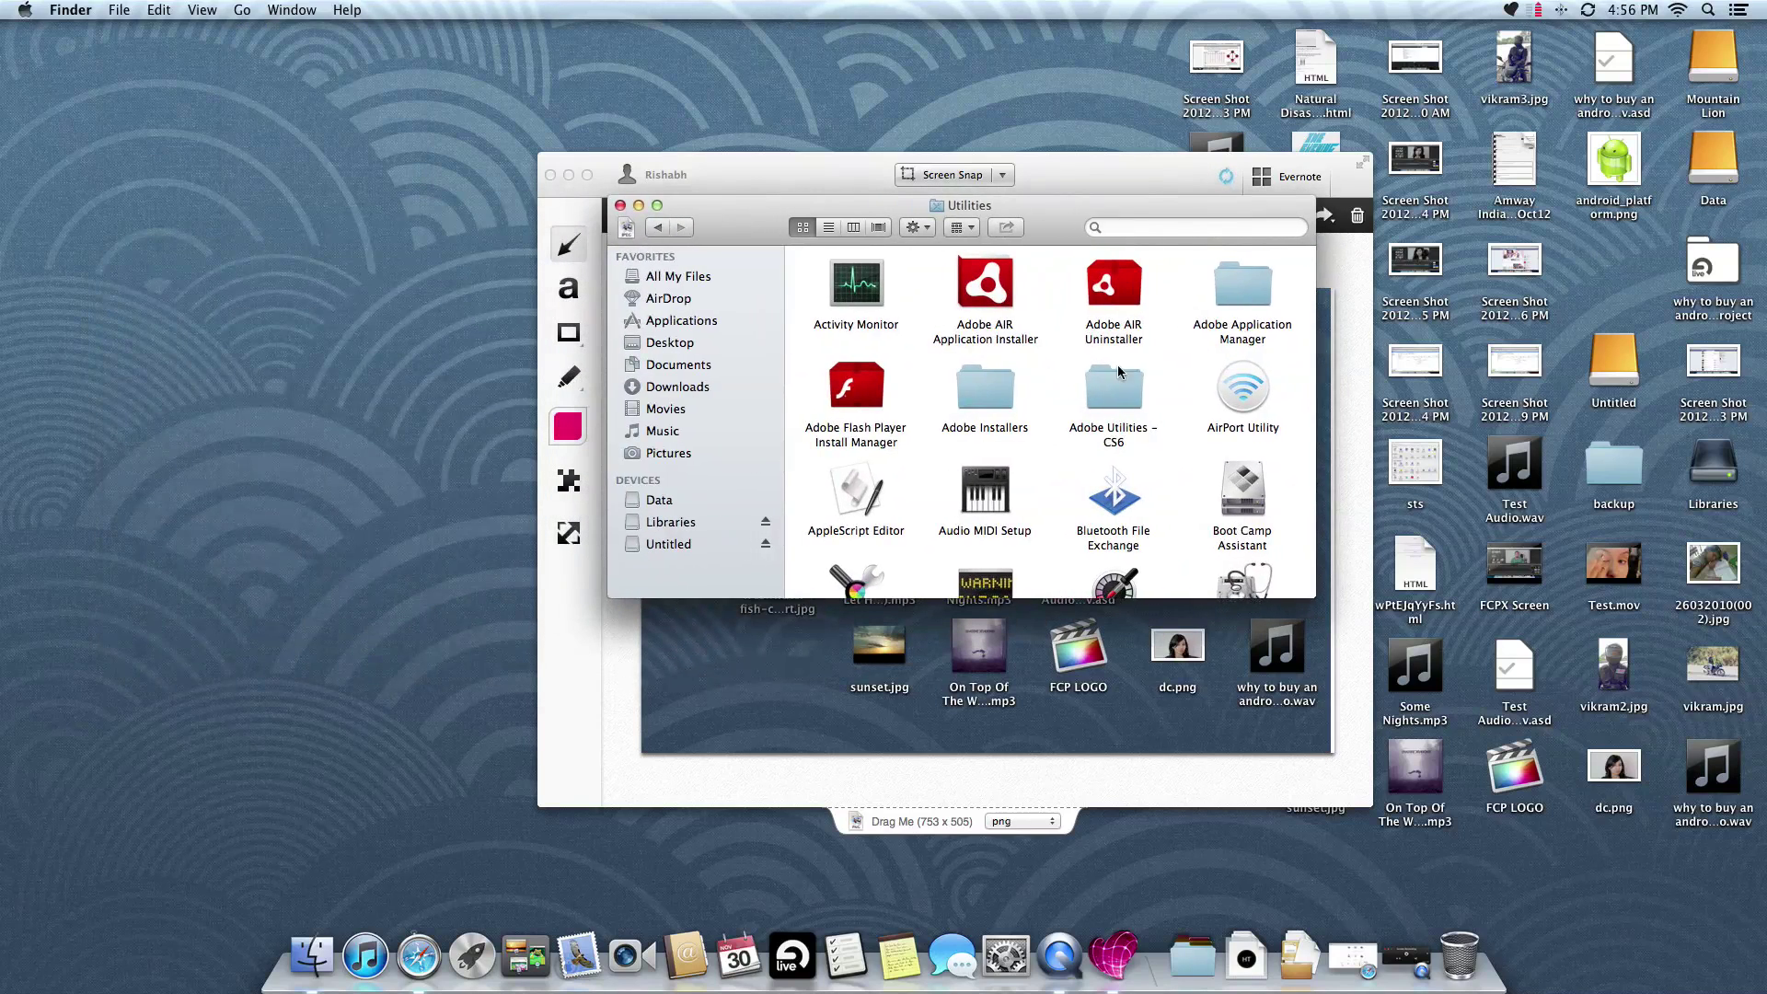
{"action": "scroll", "coordinate": [1116, 425], "scroll_direction": "down", "scroll_amount": 4}
{"action": "scroll", "coordinate": [1115, 425], "scroll_direction": "down", "scroll_amount": 5}
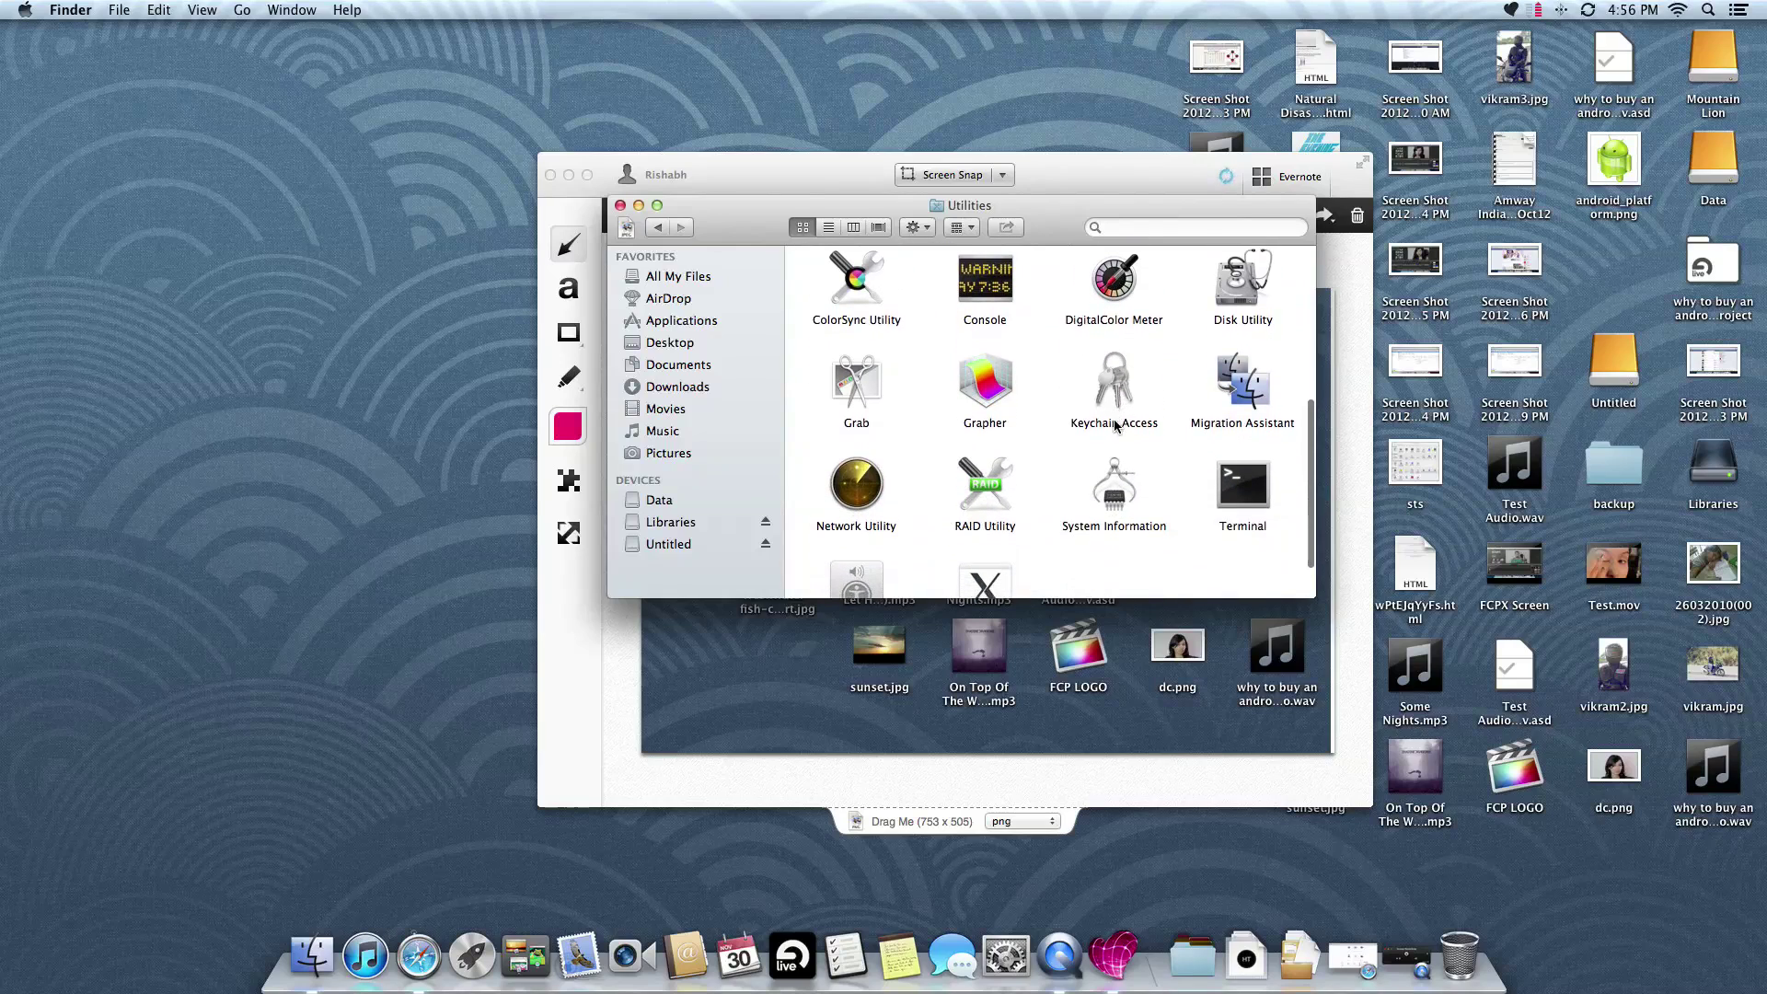
{"action": "double_click", "coordinate": [856, 382]}
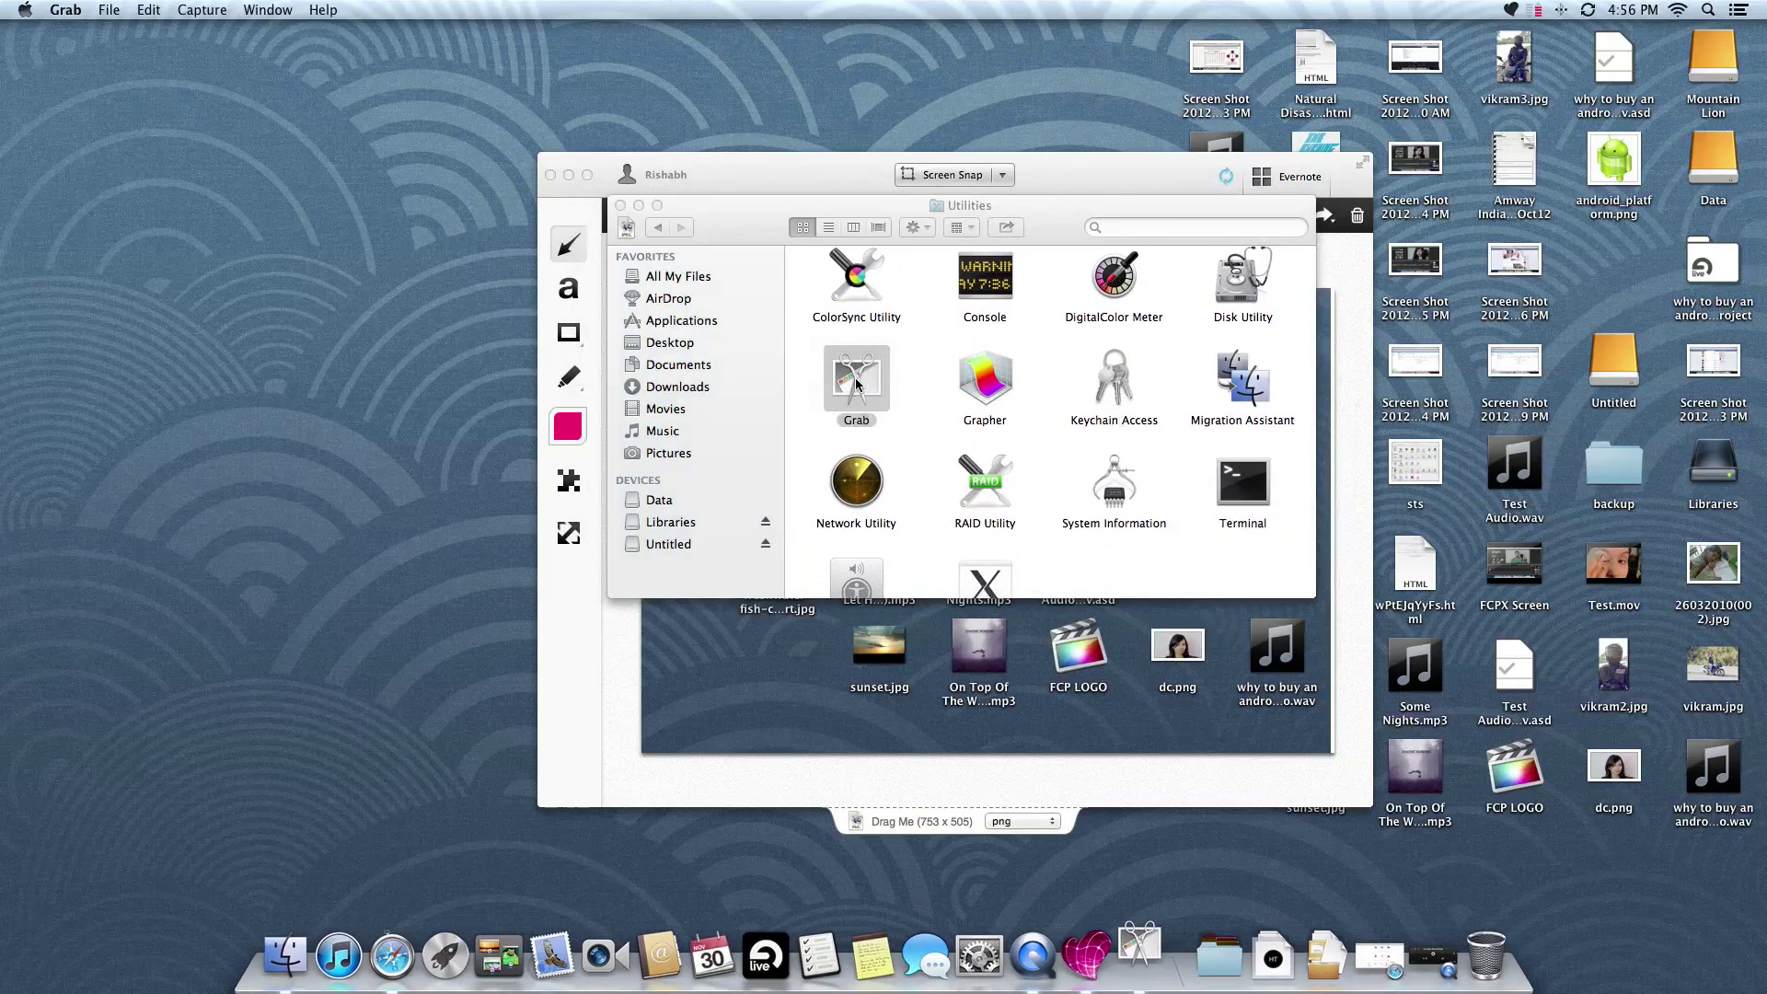
Step: Close the Utilities folder window, move the screenshot window aside, and switch to Grab
{"action": "left_click", "coordinate": [620, 205]}
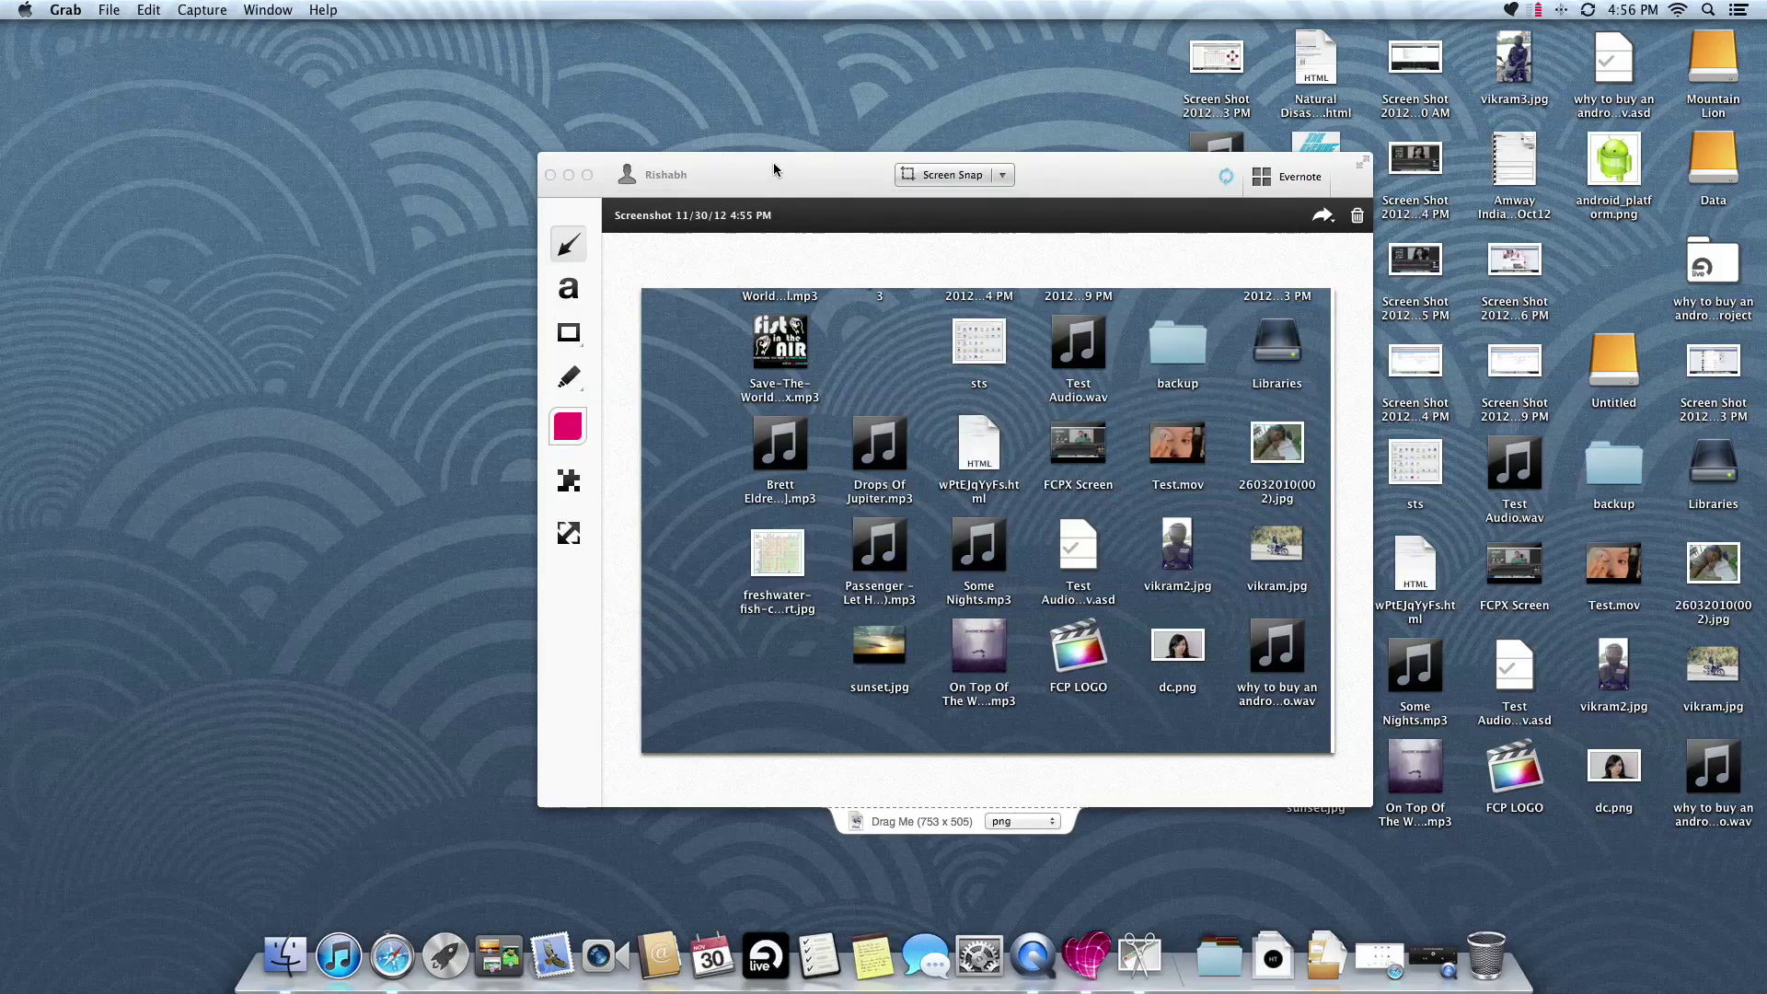
{"action": "left_click_drag", "start_coordinate": [774, 162], "coordinate": [1012, 246]}
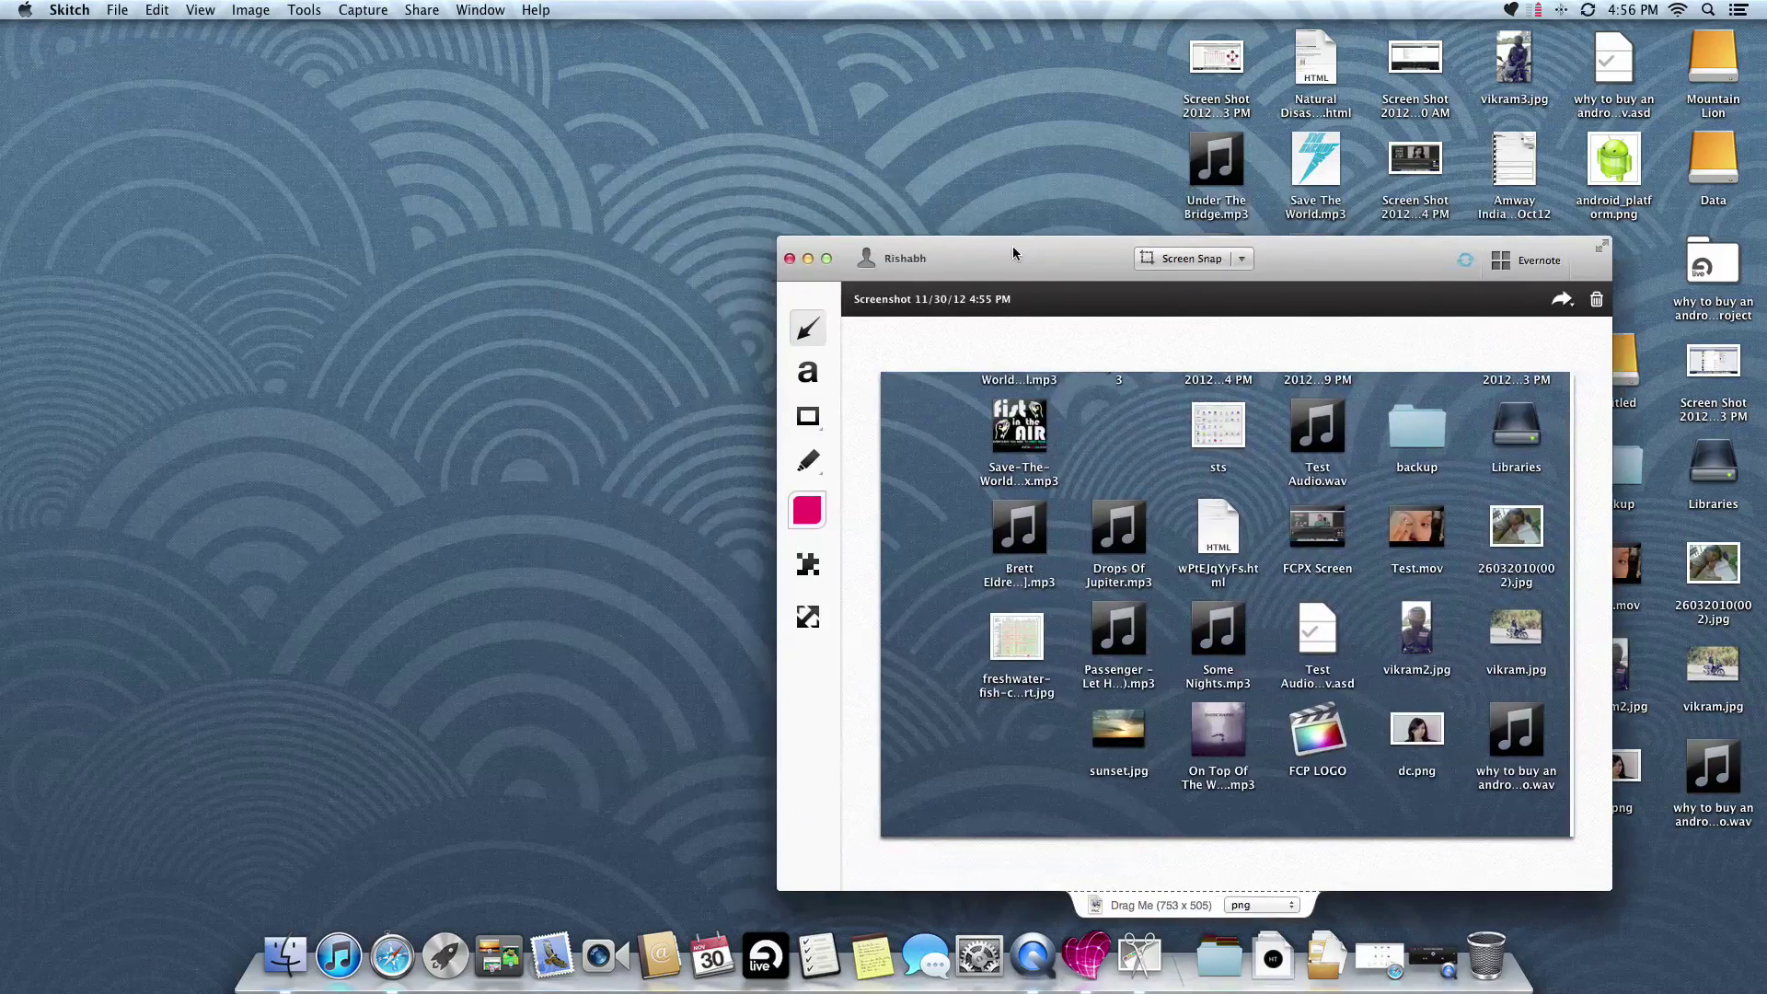
{"action": "left_click", "coordinate": [1149, 967]}
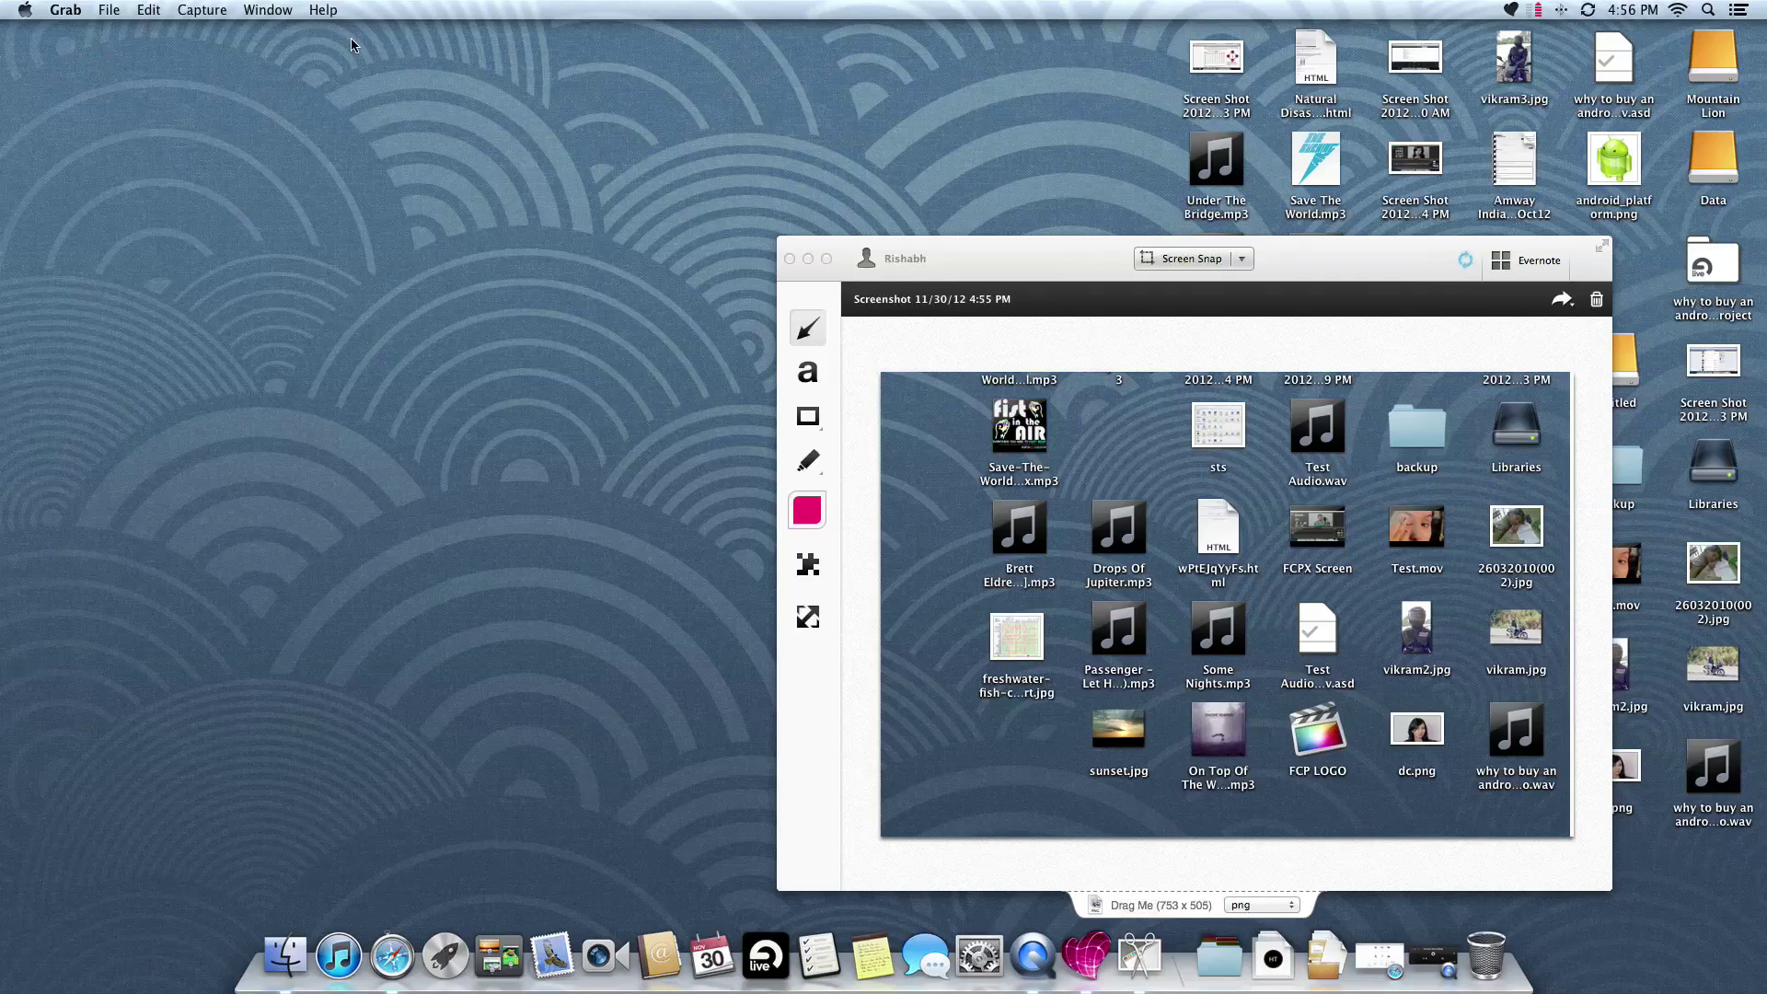
Step: Use Grab's Capture > Window to grab the Skitch window as an untitled image
{"action": "left_click", "coordinate": [200, 11]}
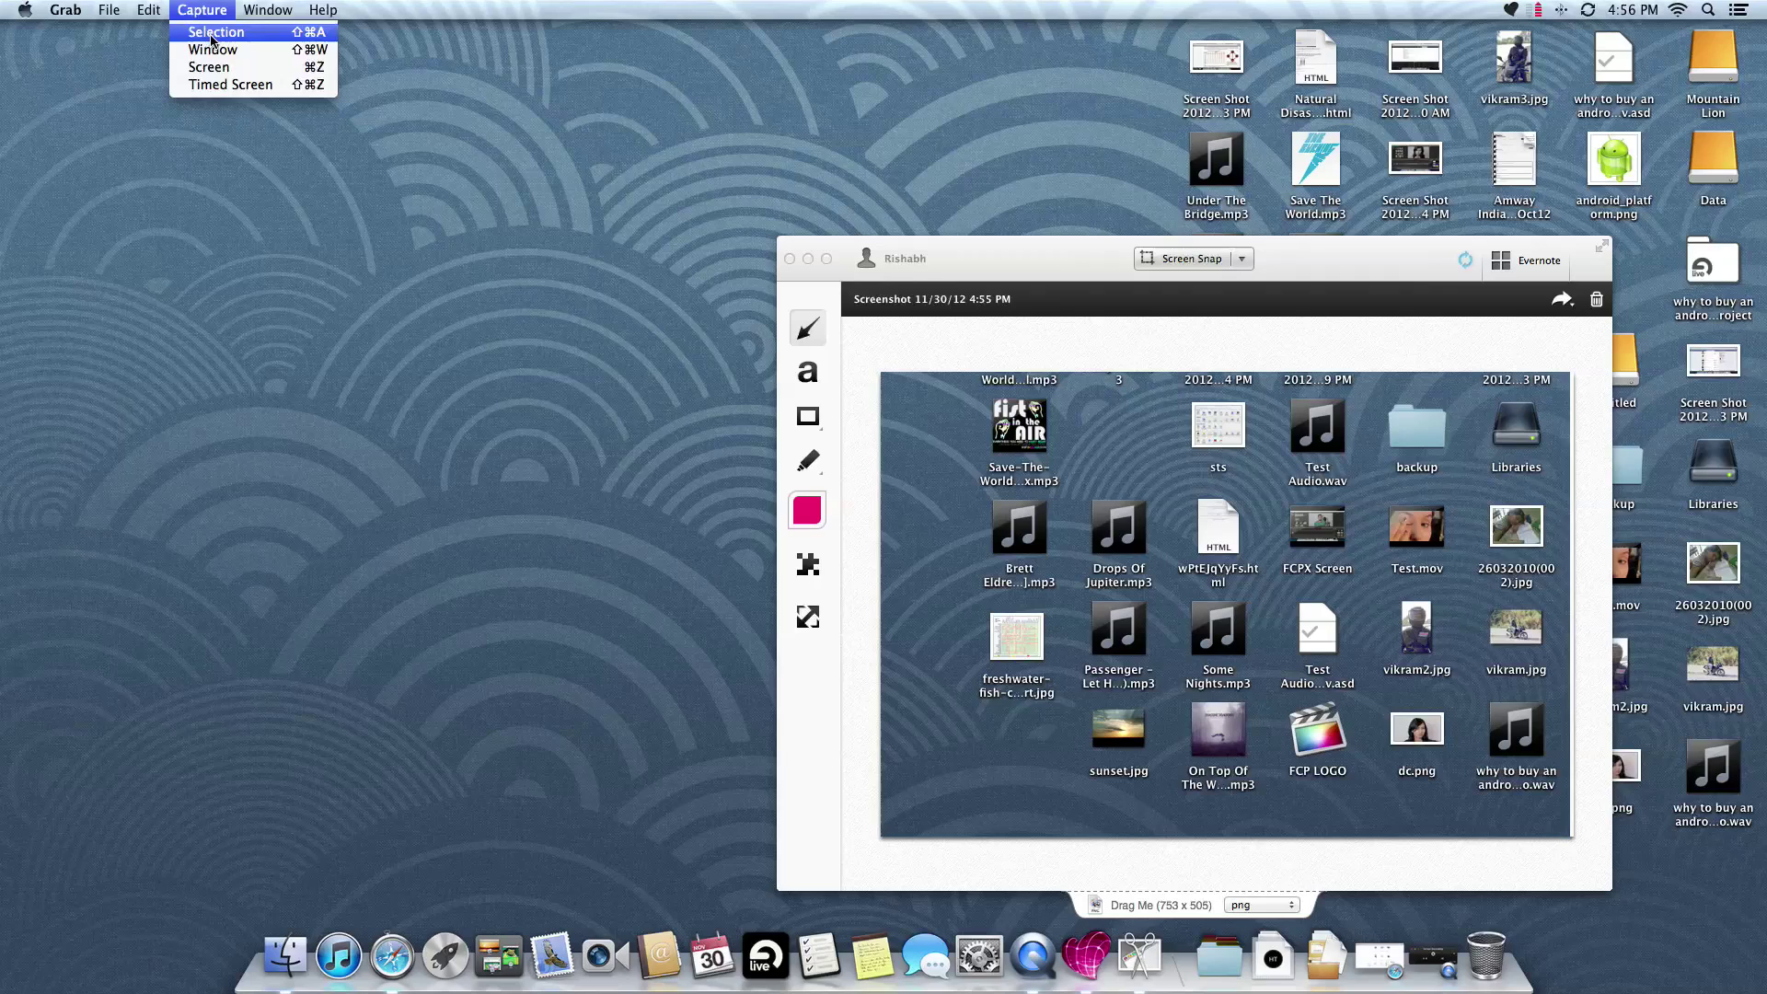
{"action": "left_click", "coordinate": [267, 50]}
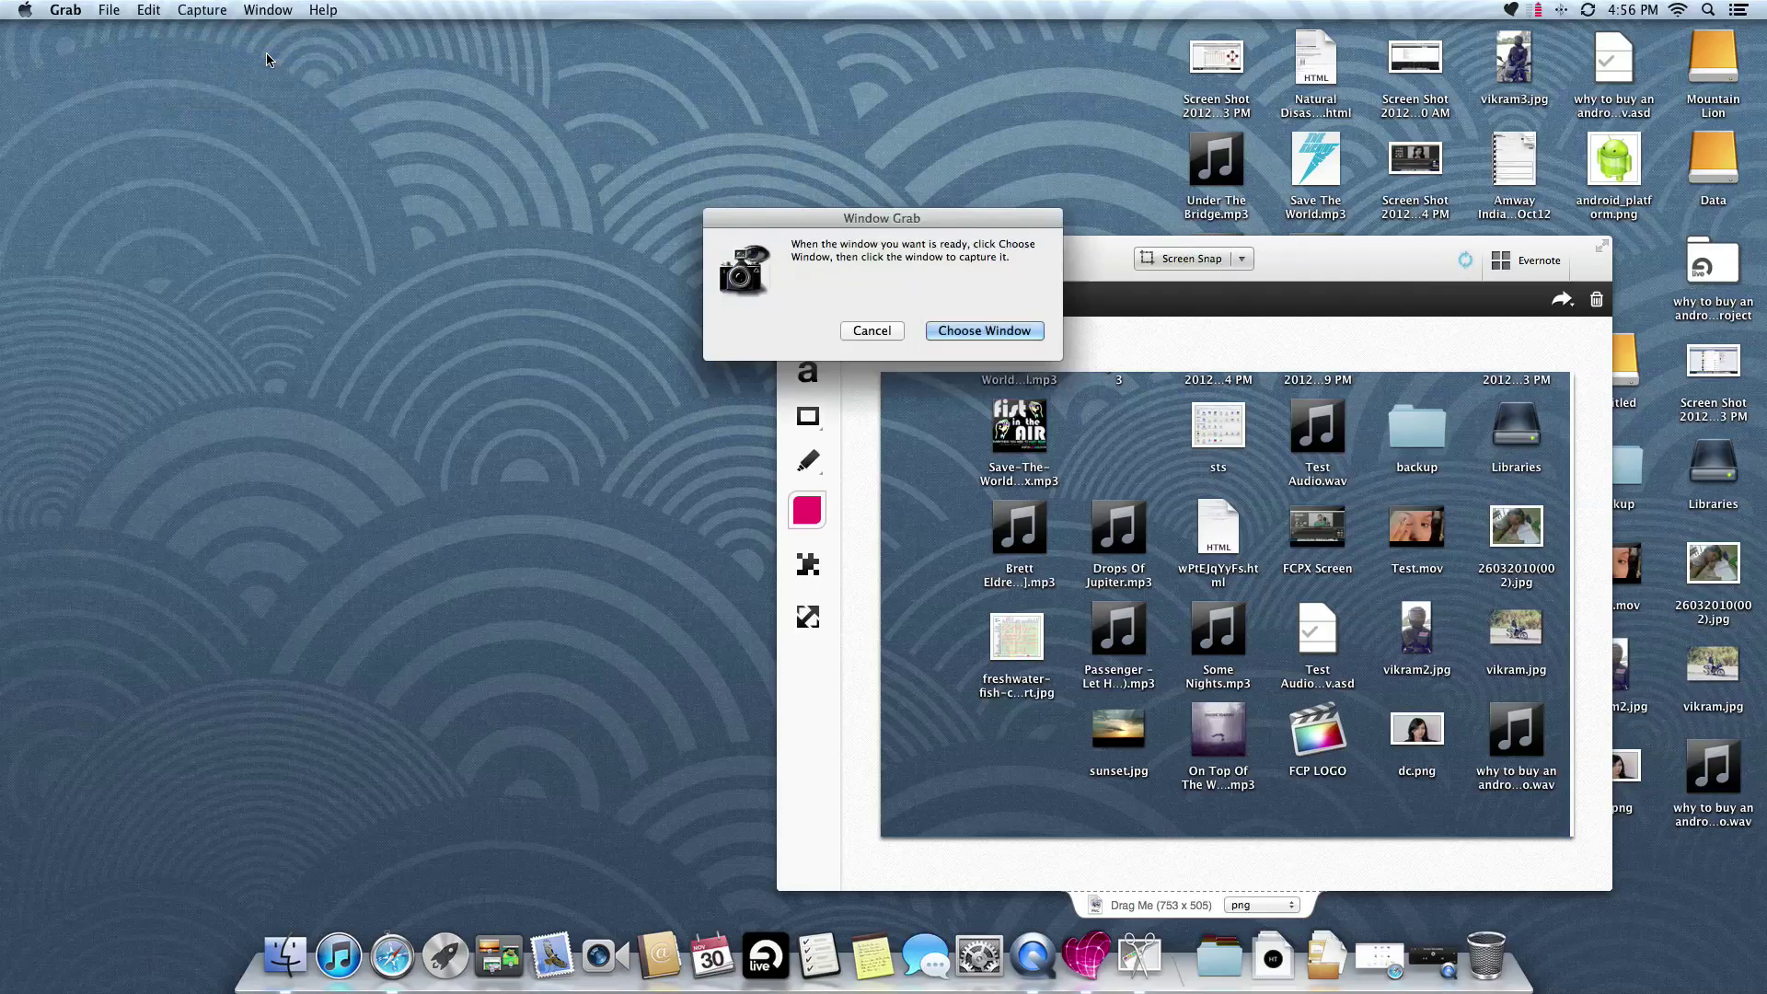
{"action": "left_click_drag", "start_coordinate": [908, 216], "coordinate": [650, 180]}
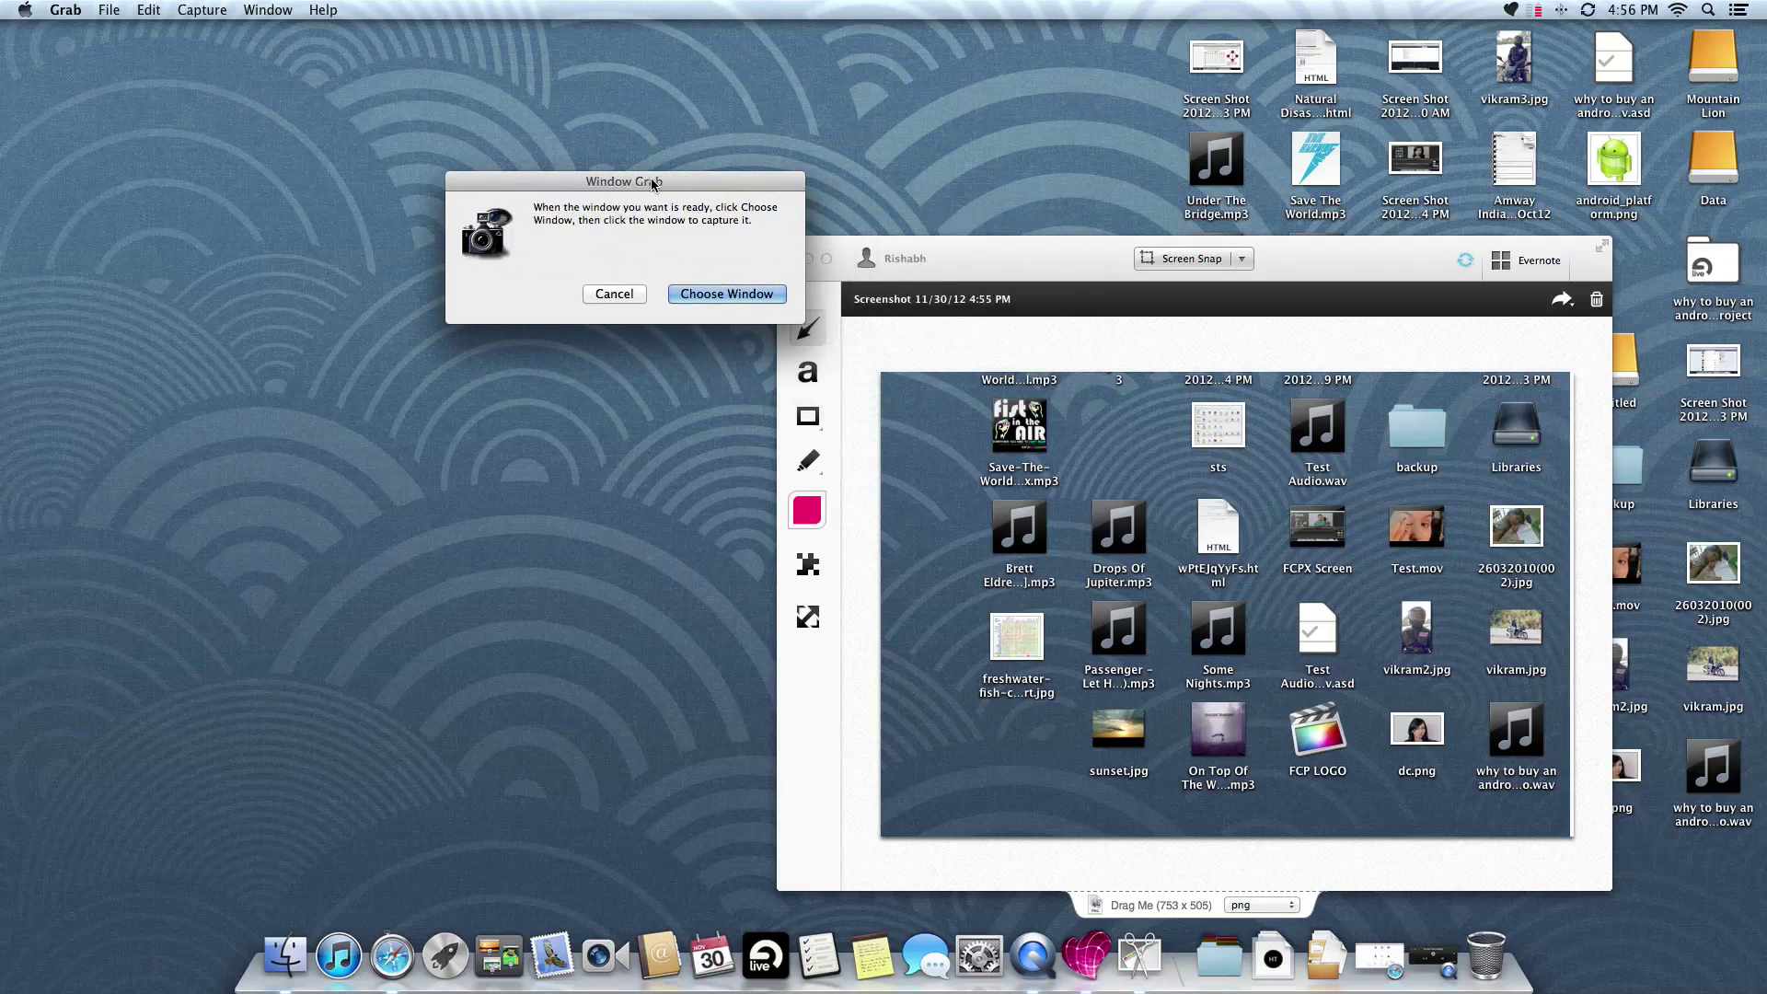
{"action": "left_click", "coordinate": [714, 296]}
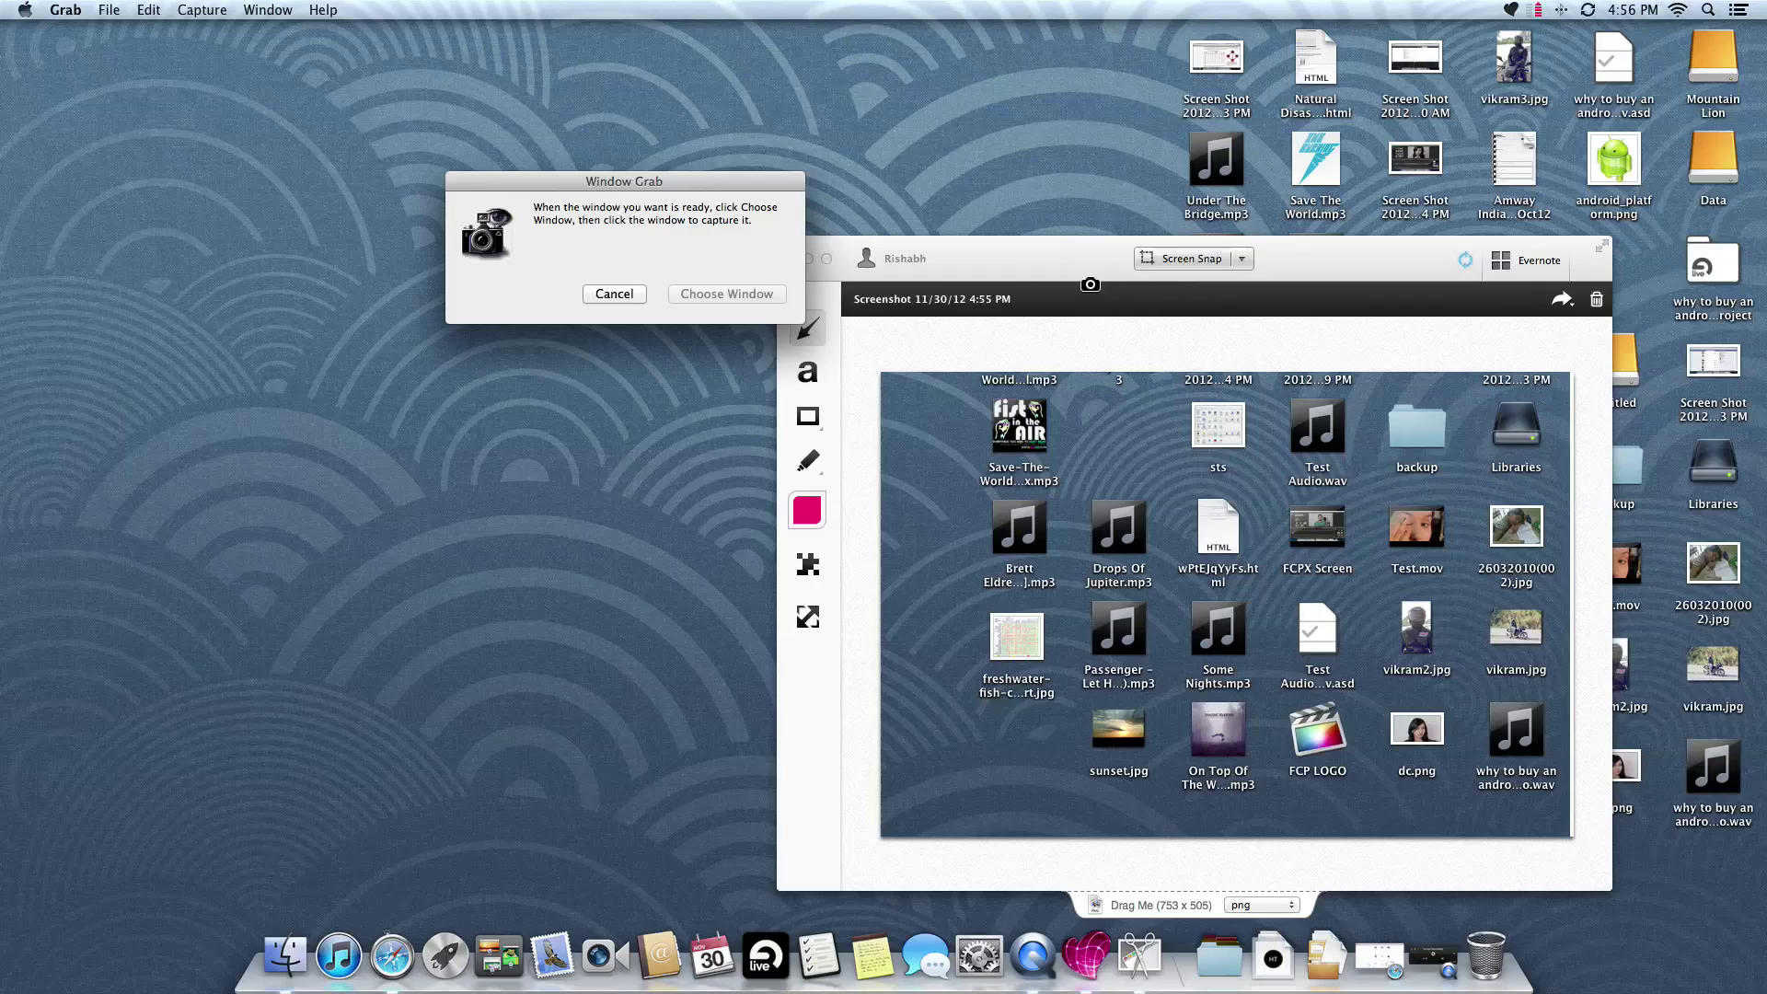
{"action": "left_click", "coordinate": [1043, 275]}
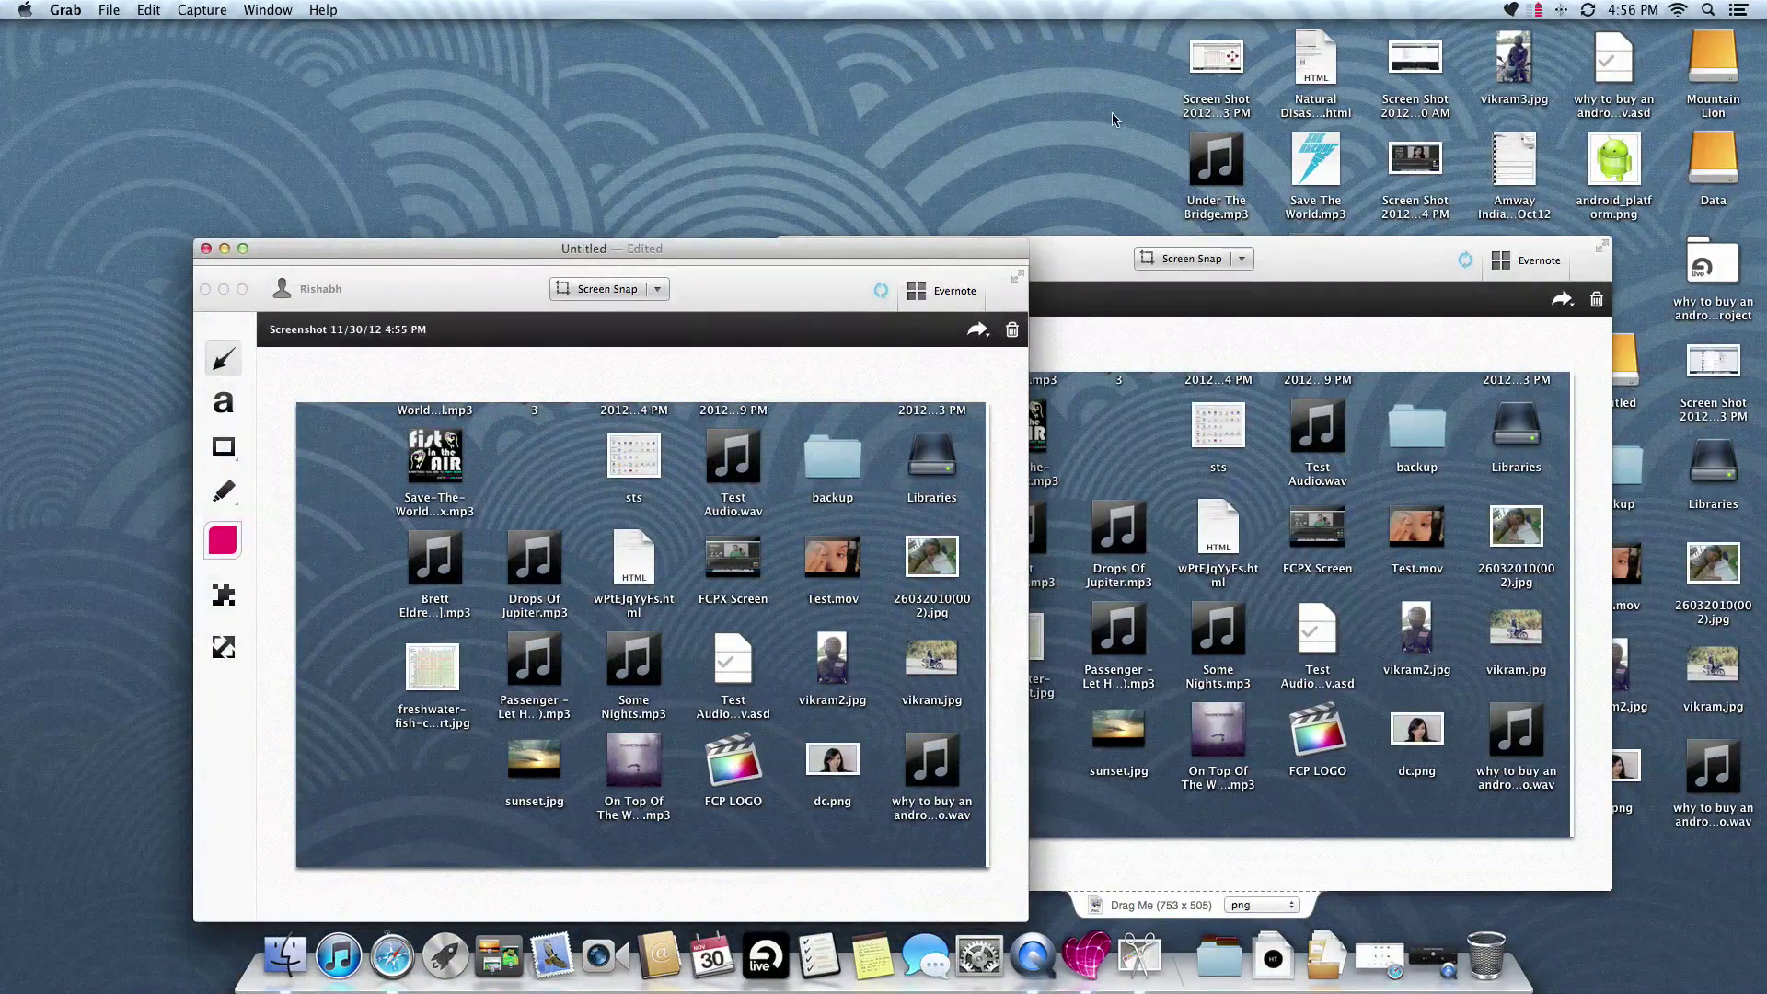
{"action": "left_click_drag", "start_coordinate": [917, 257], "coordinate": [1293, 76]}
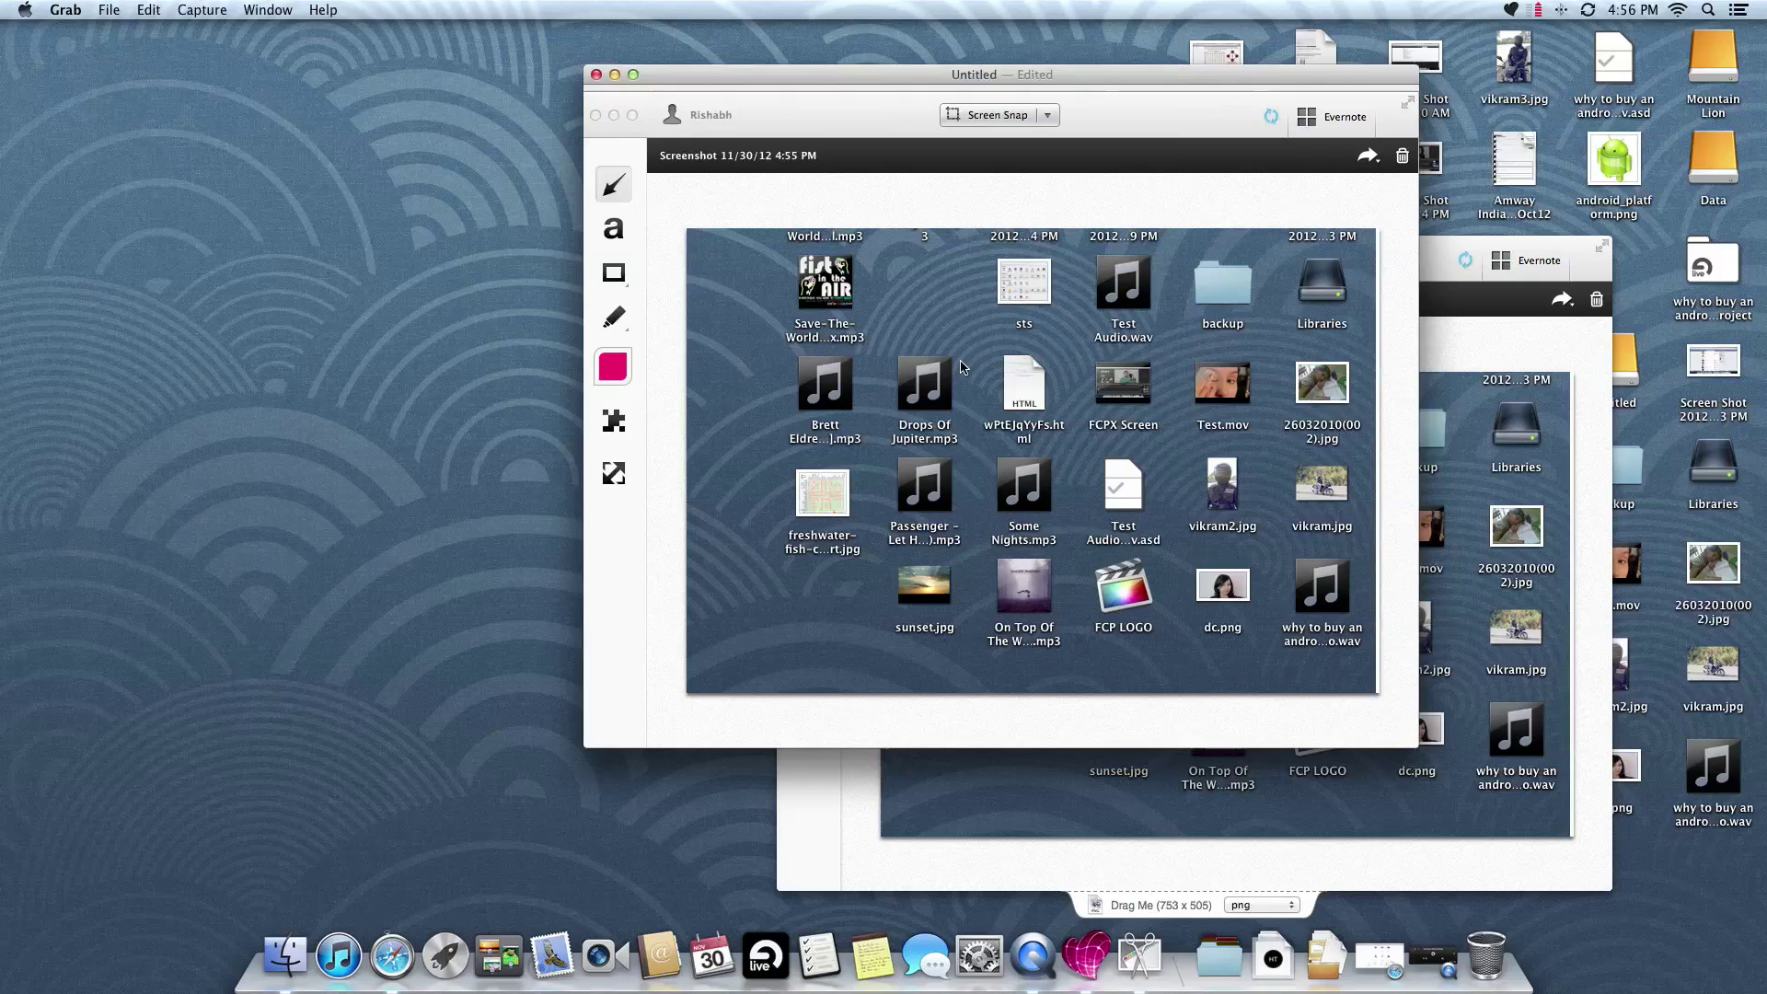
{"action": "left_click", "coordinate": [111, 9]}
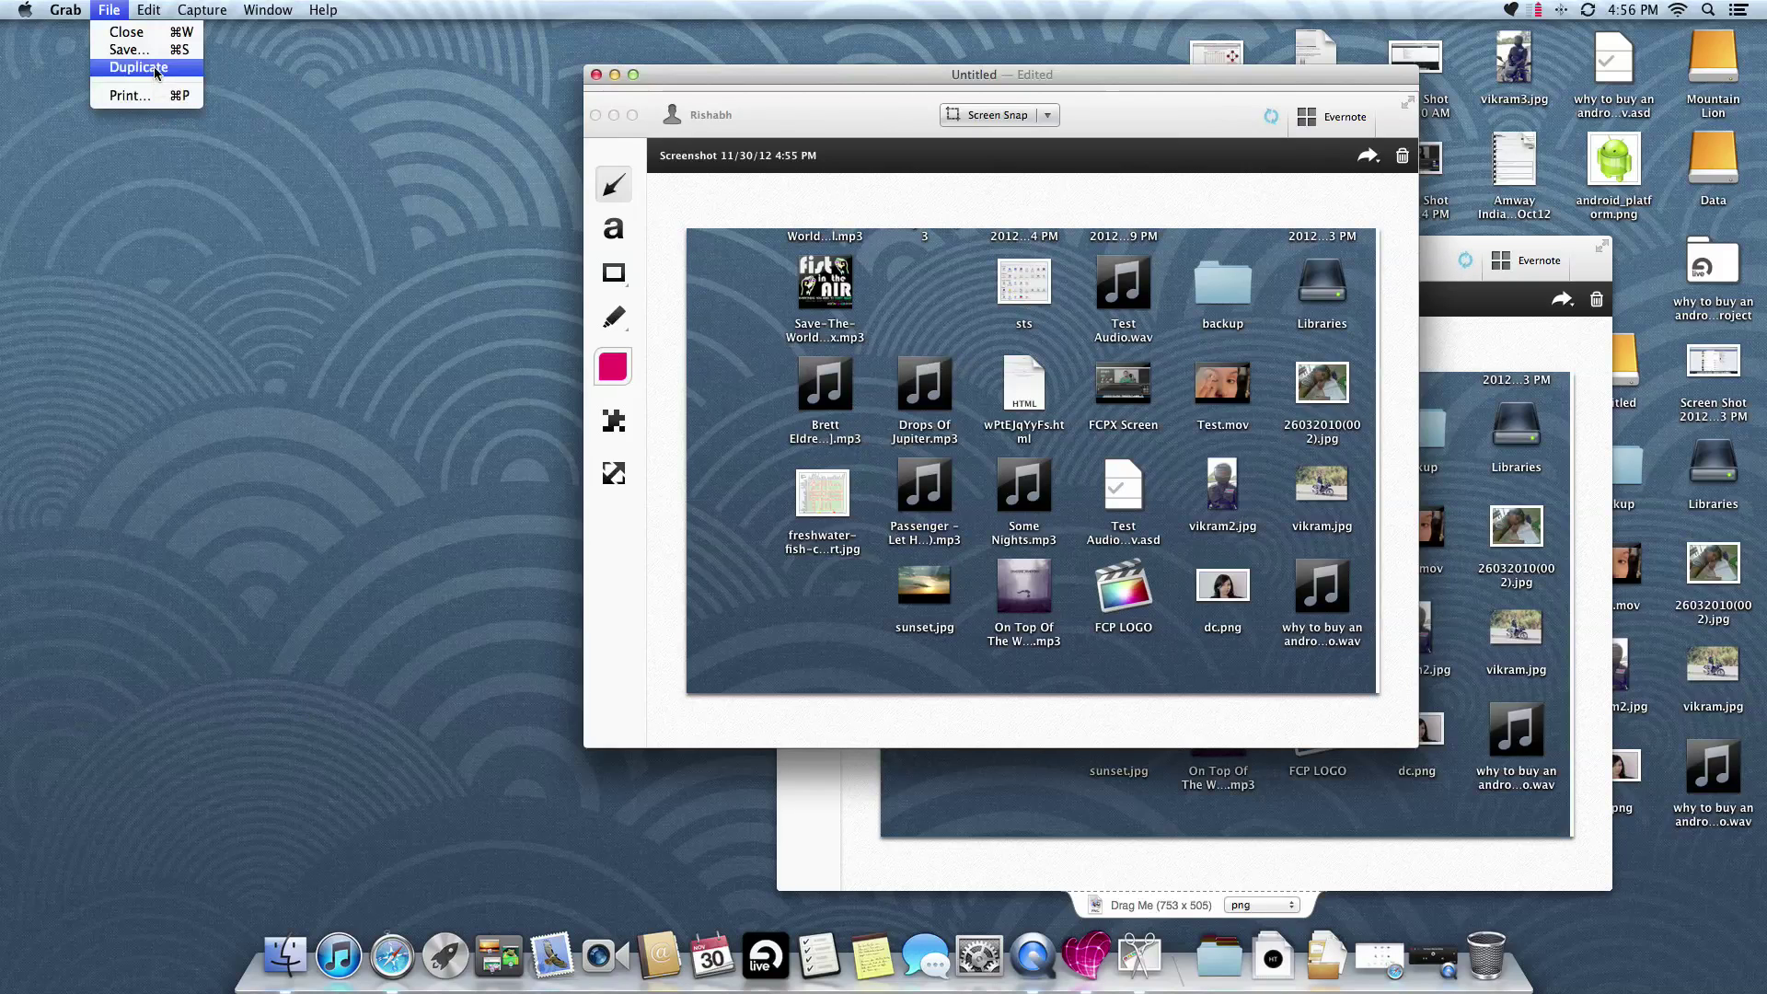
{"action": "left_click", "coordinate": [129, 49]}
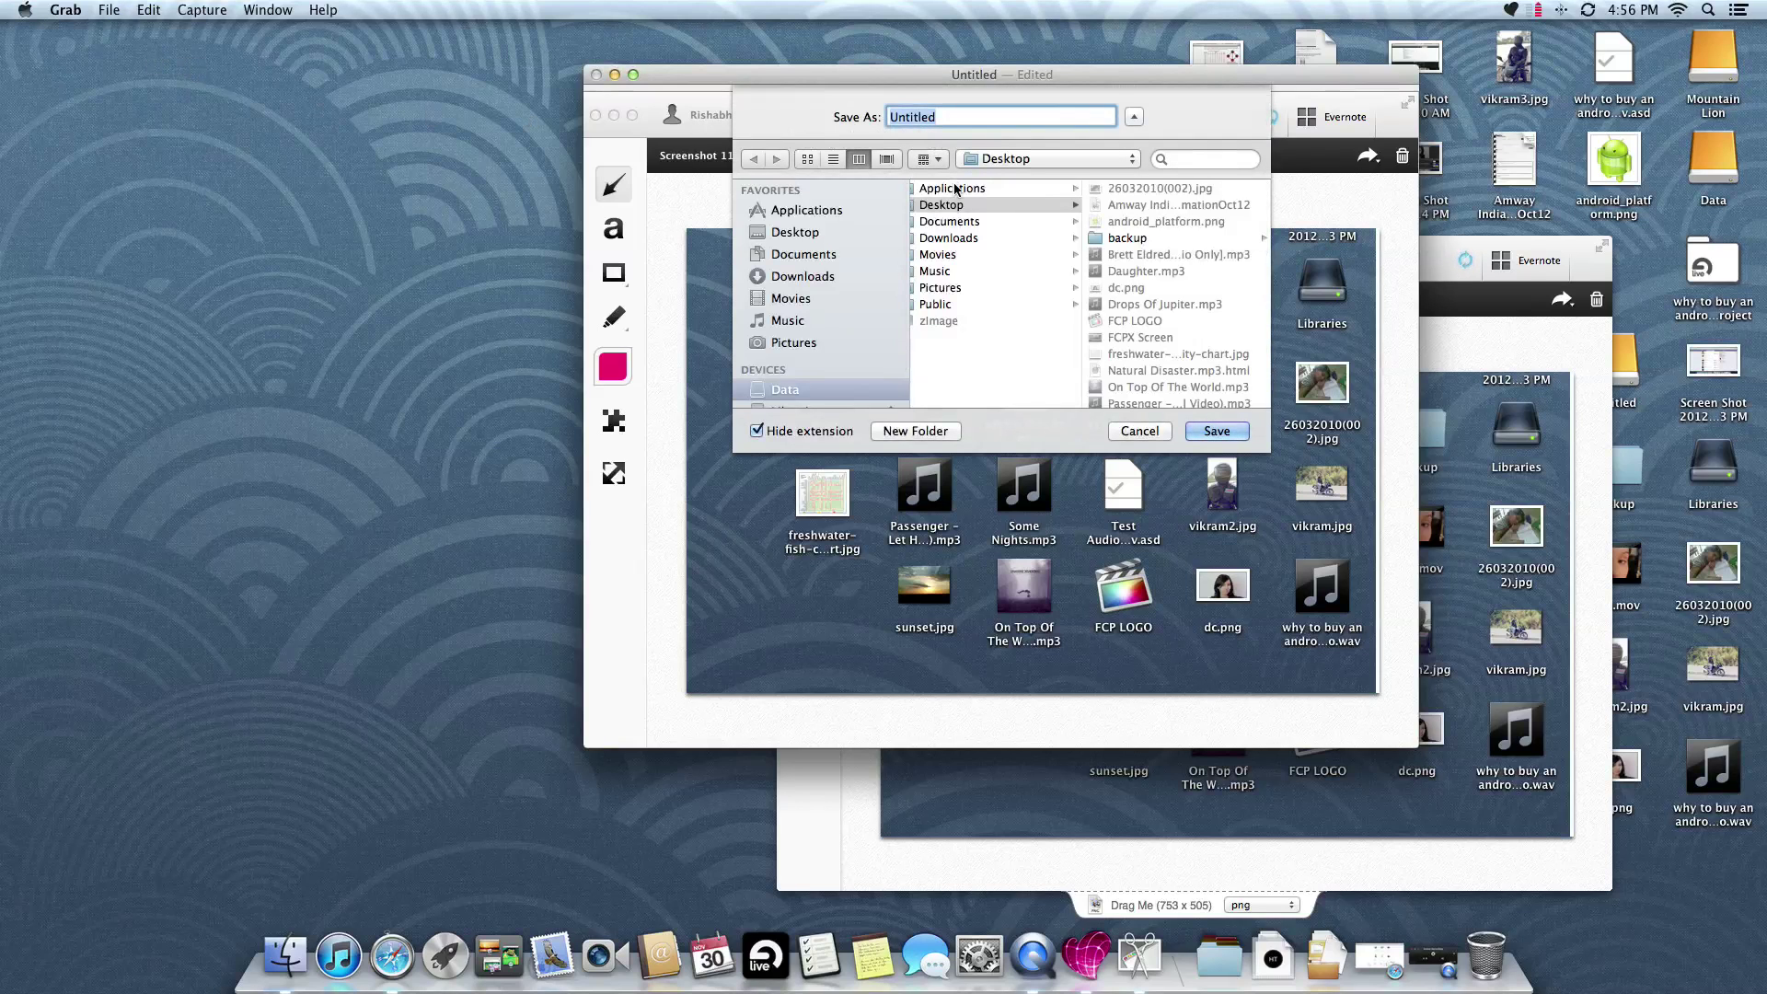
{"action": "left_click_drag", "start_coordinate": [1016, 75], "coordinate": [972, 143]}
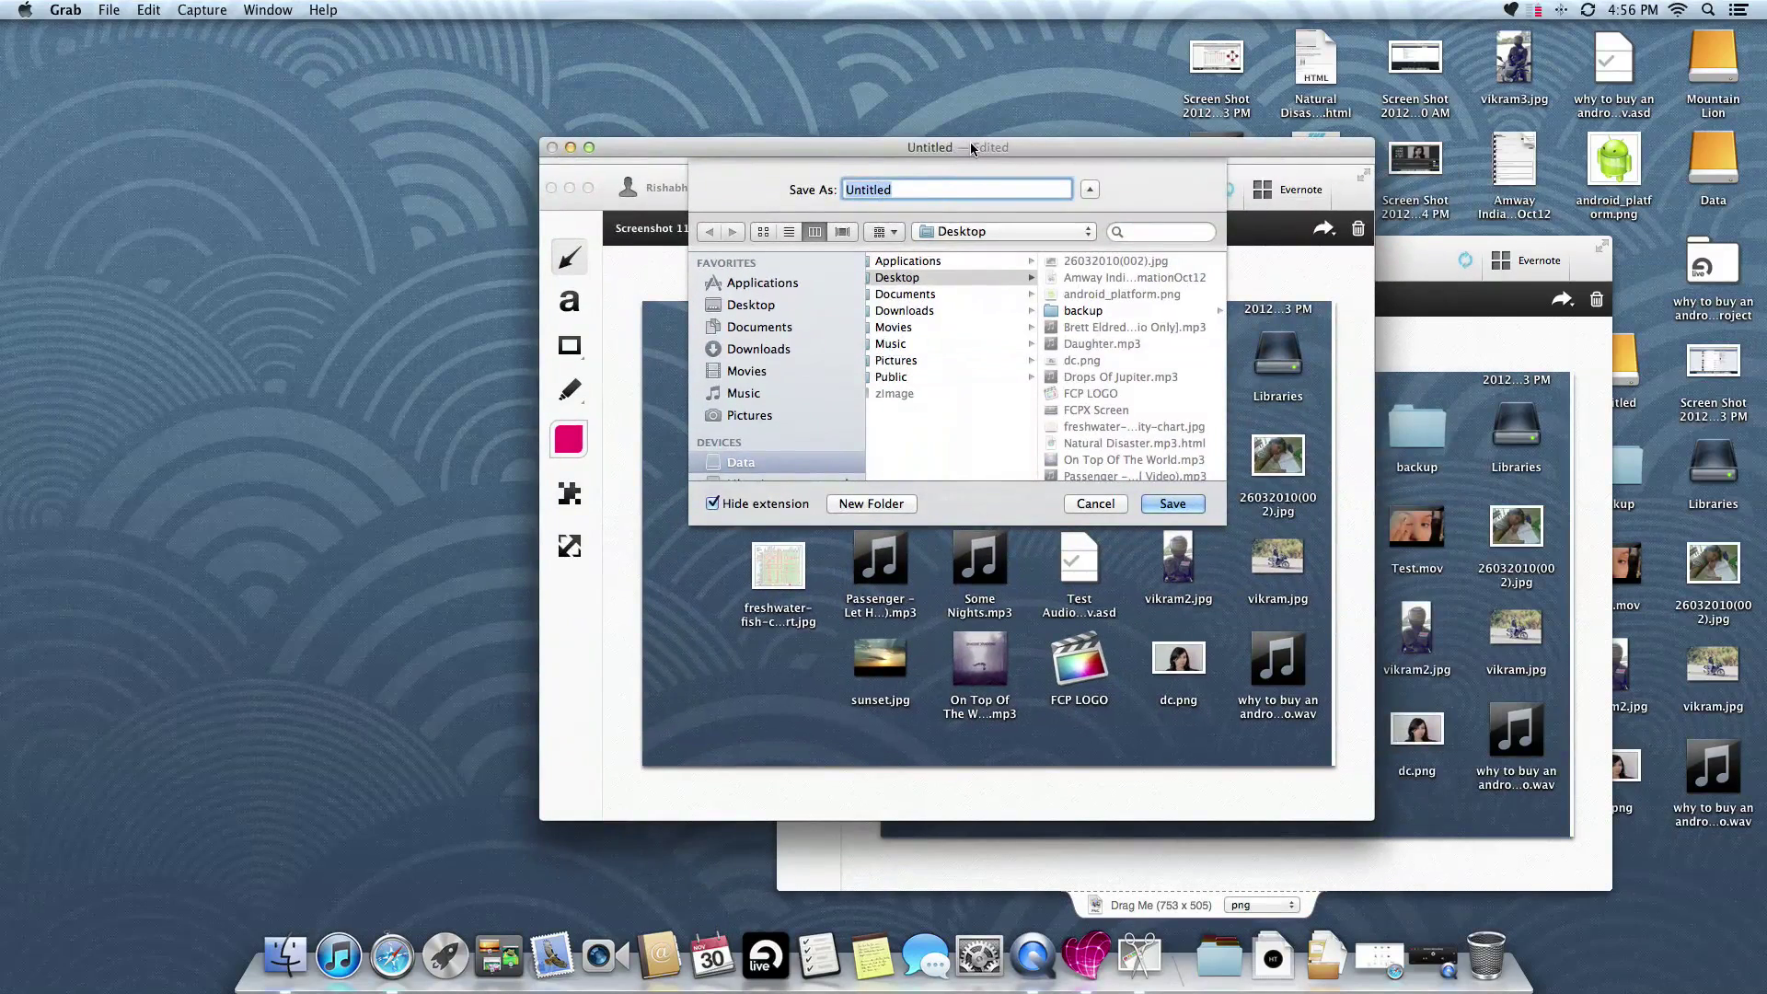
{"action": "left_click", "coordinate": [1097, 503]}
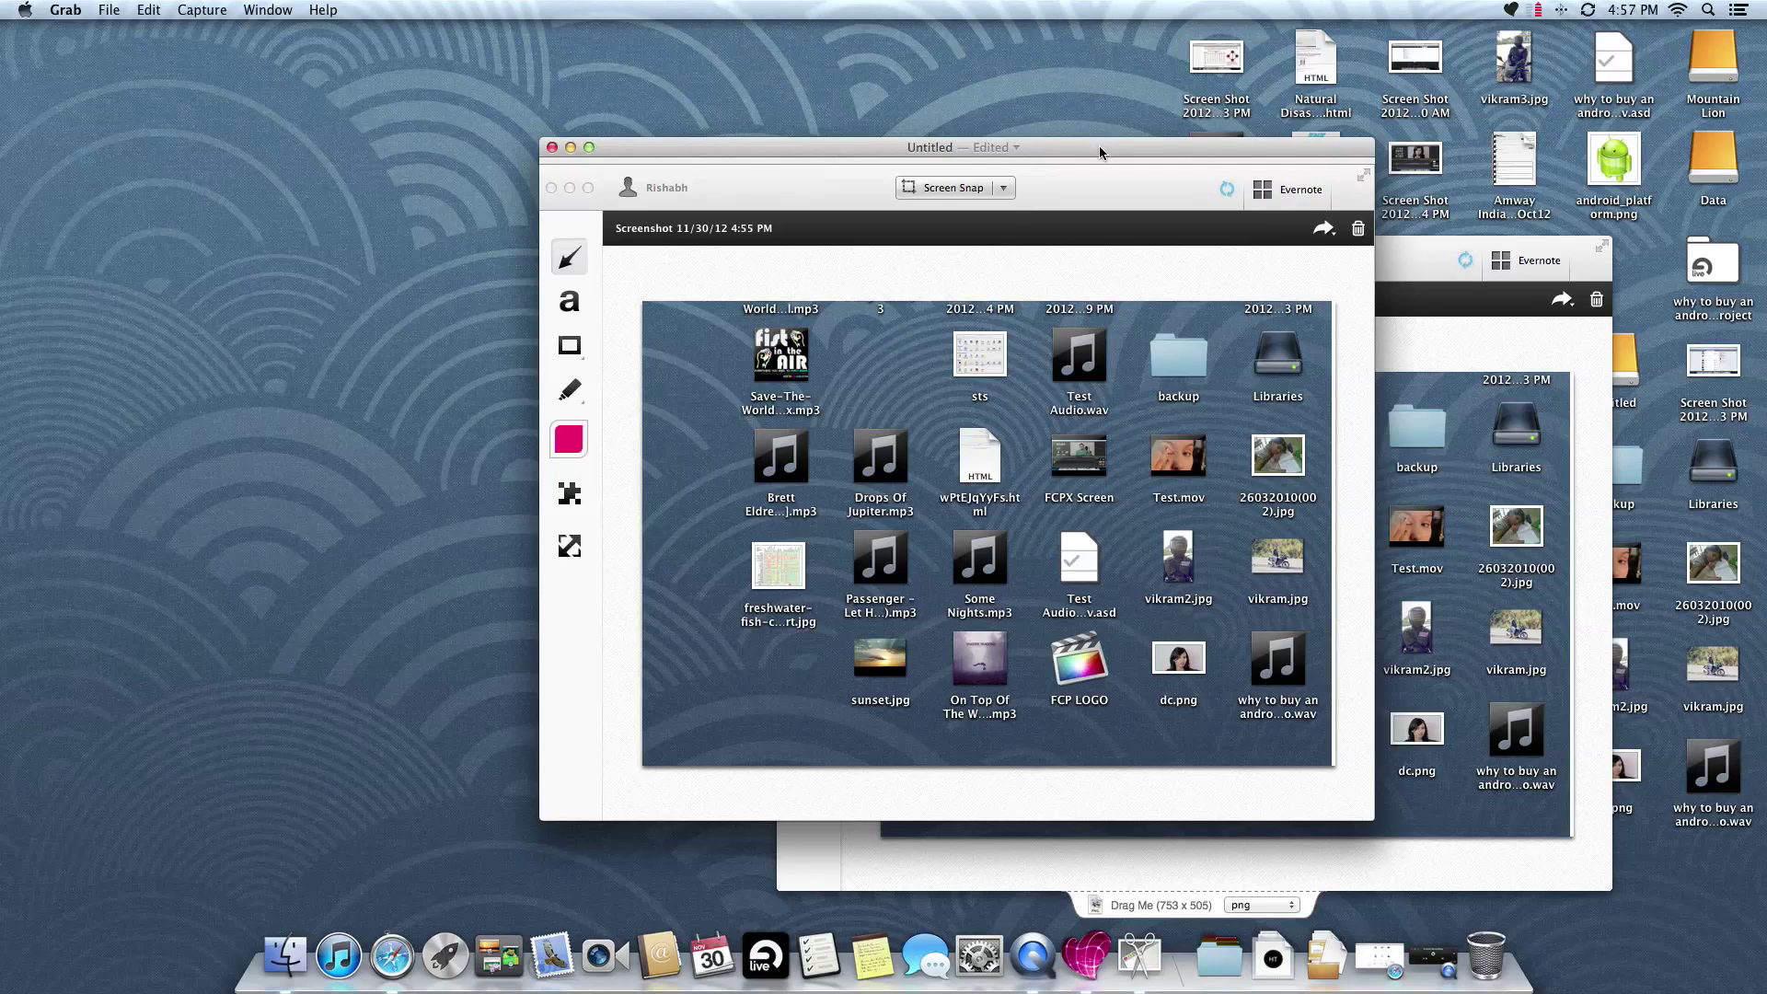
{"action": "left_click_drag", "start_coordinate": [1099, 146], "coordinate": [1066, 205]}
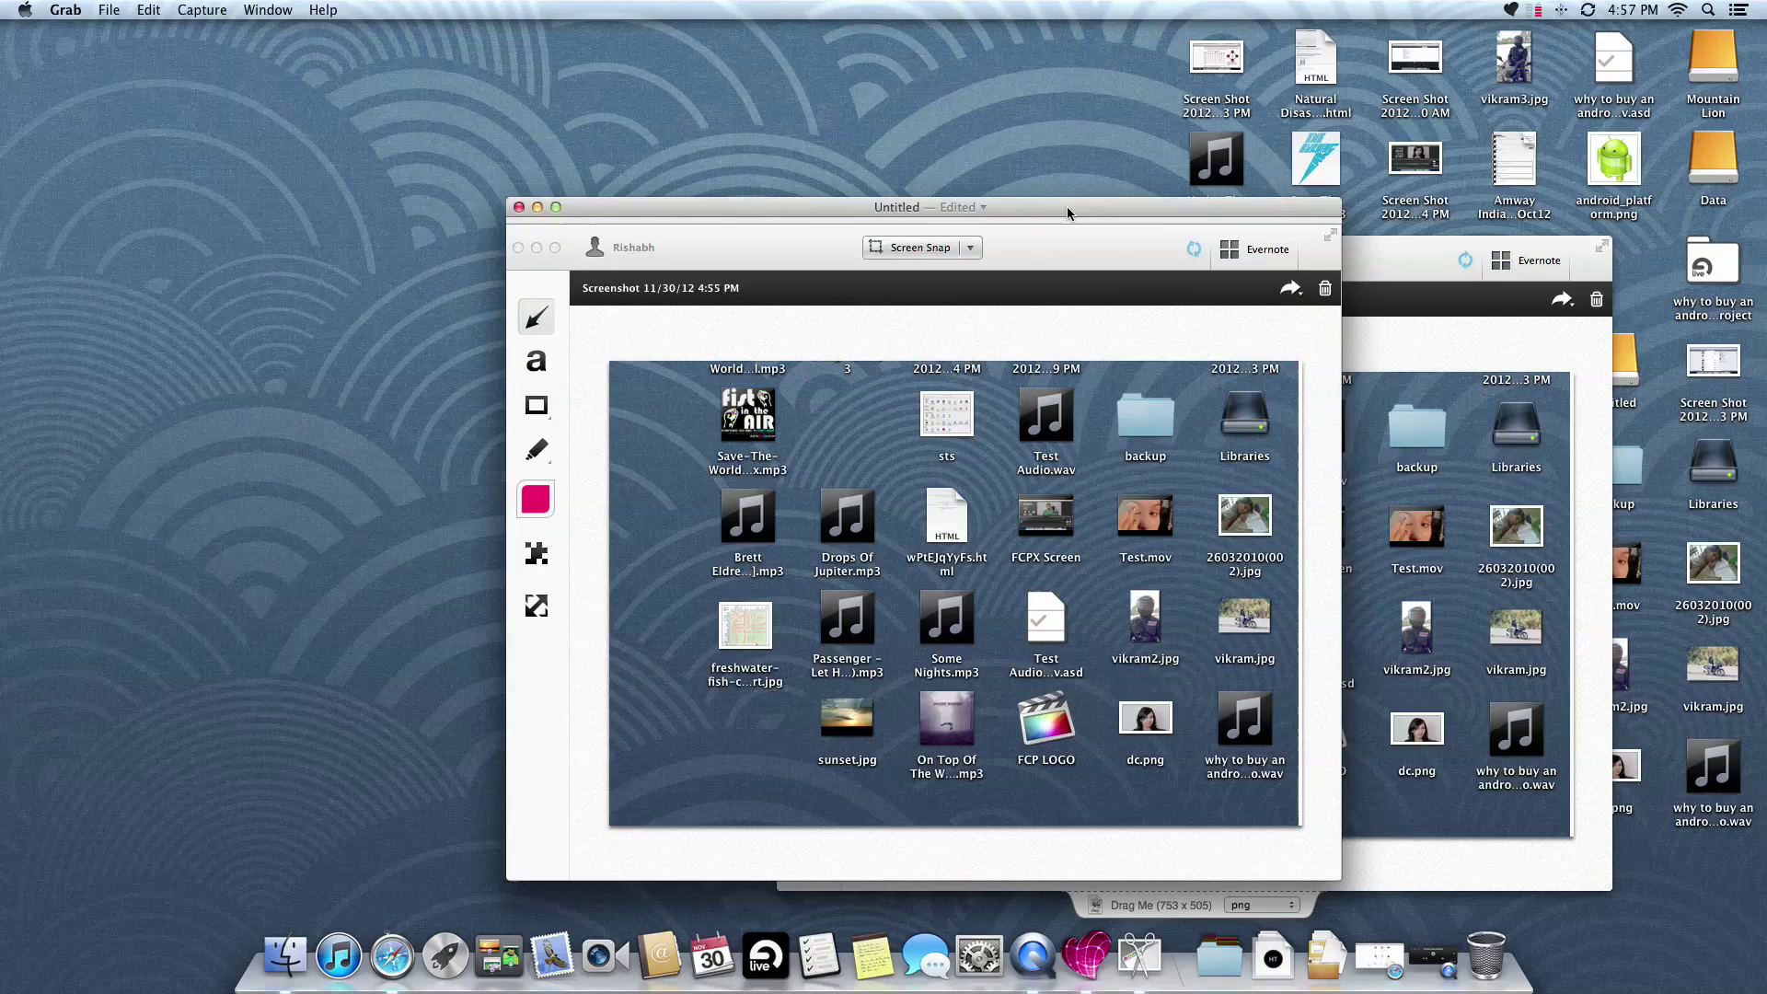
{"action": "left_click", "coordinate": [202, 9]}
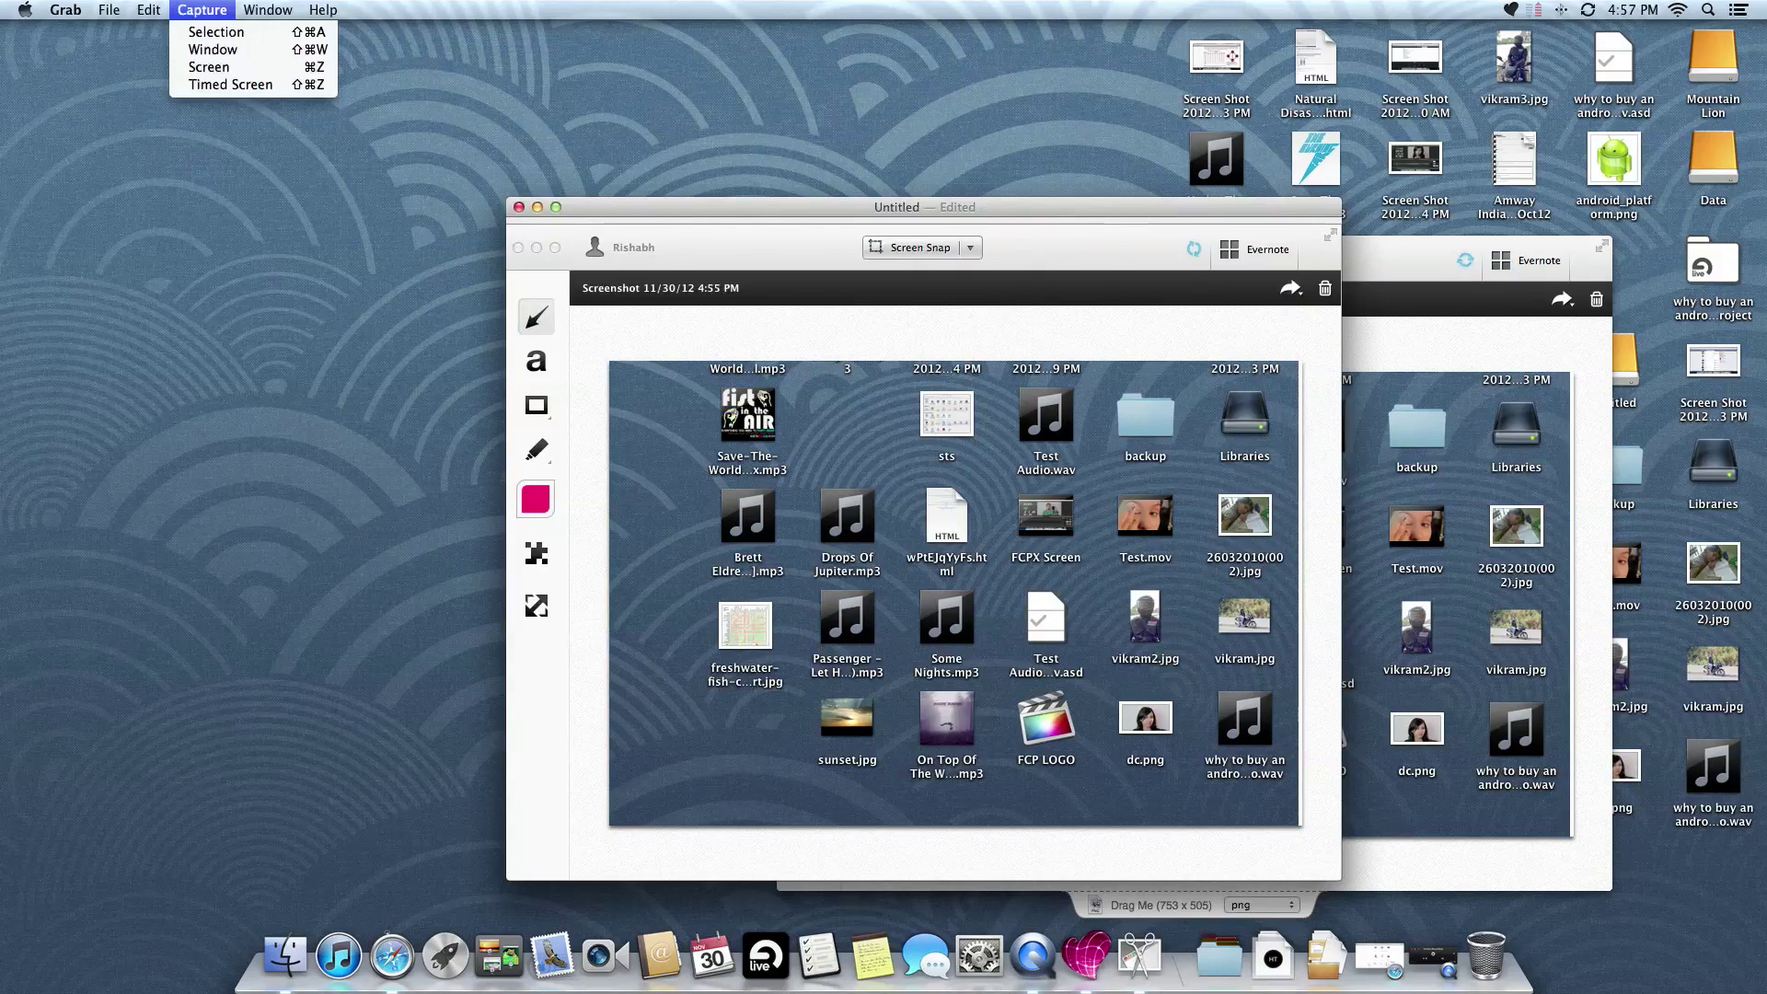
{"action": "left_click", "coordinate": [232, 33]}
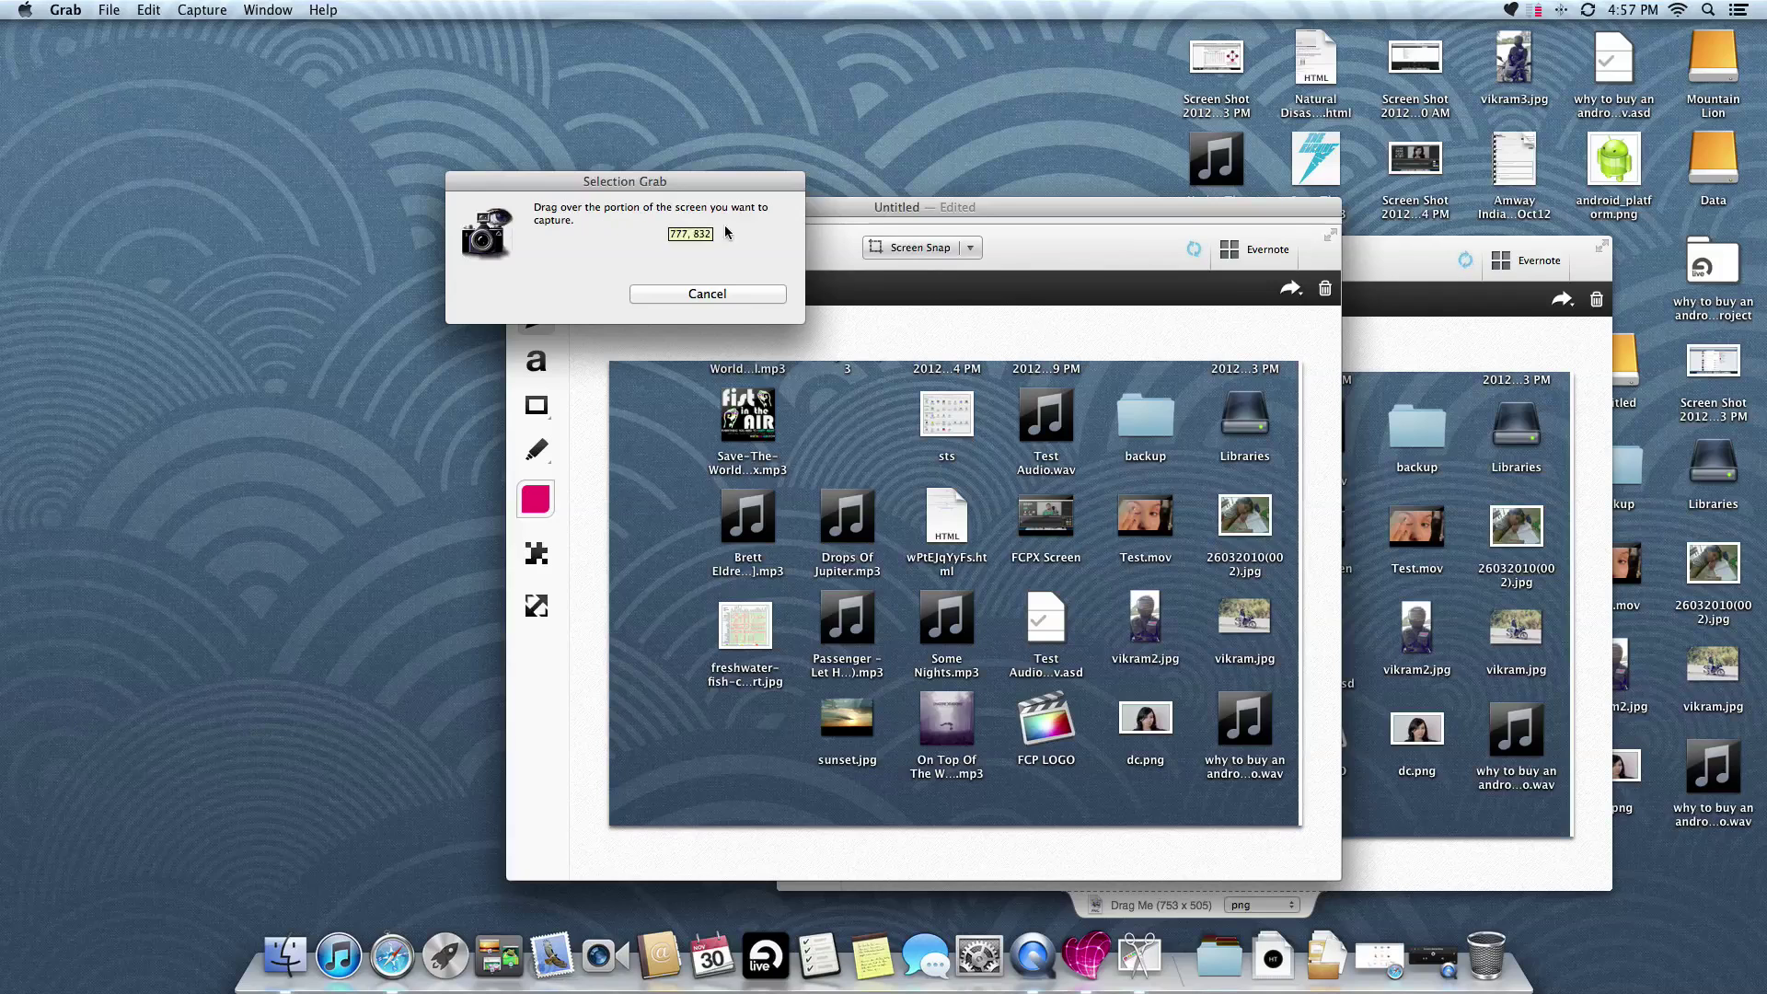
{"action": "left_click_drag", "start_coordinate": [865, 123], "coordinate": [1661, 754]}
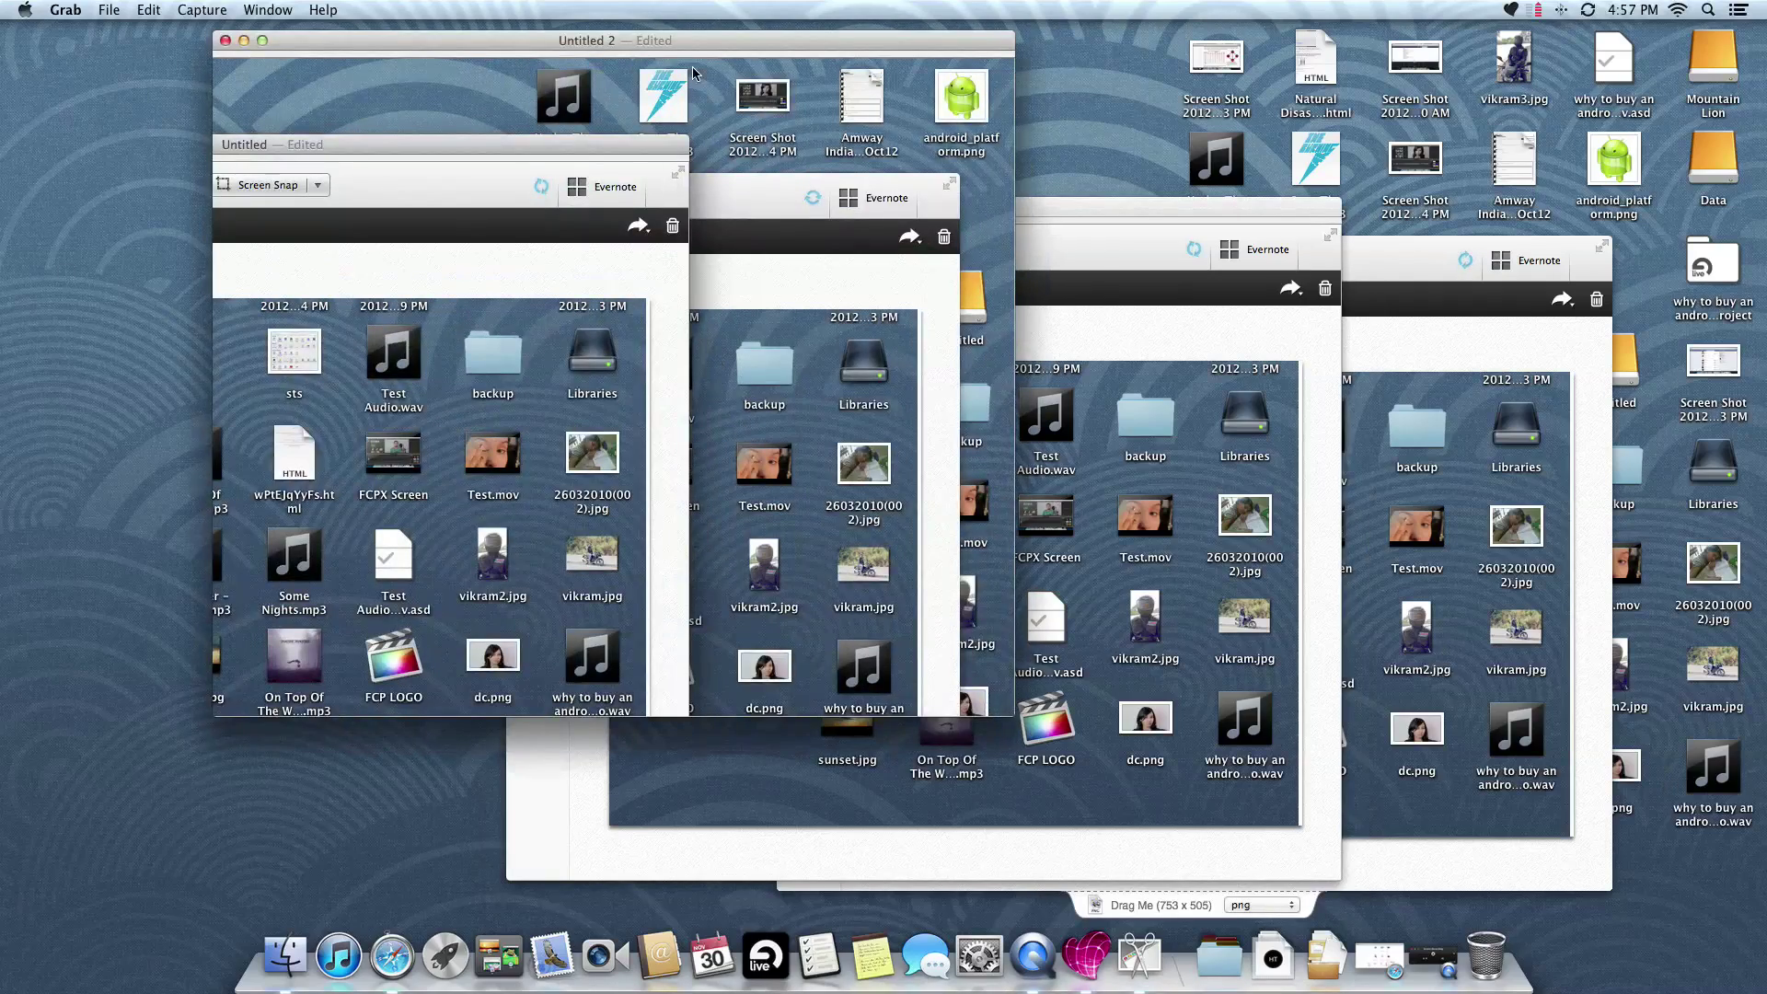
{"action": "left_click_drag", "start_coordinate": [716, 43], "coordinate": [1114, 156]}
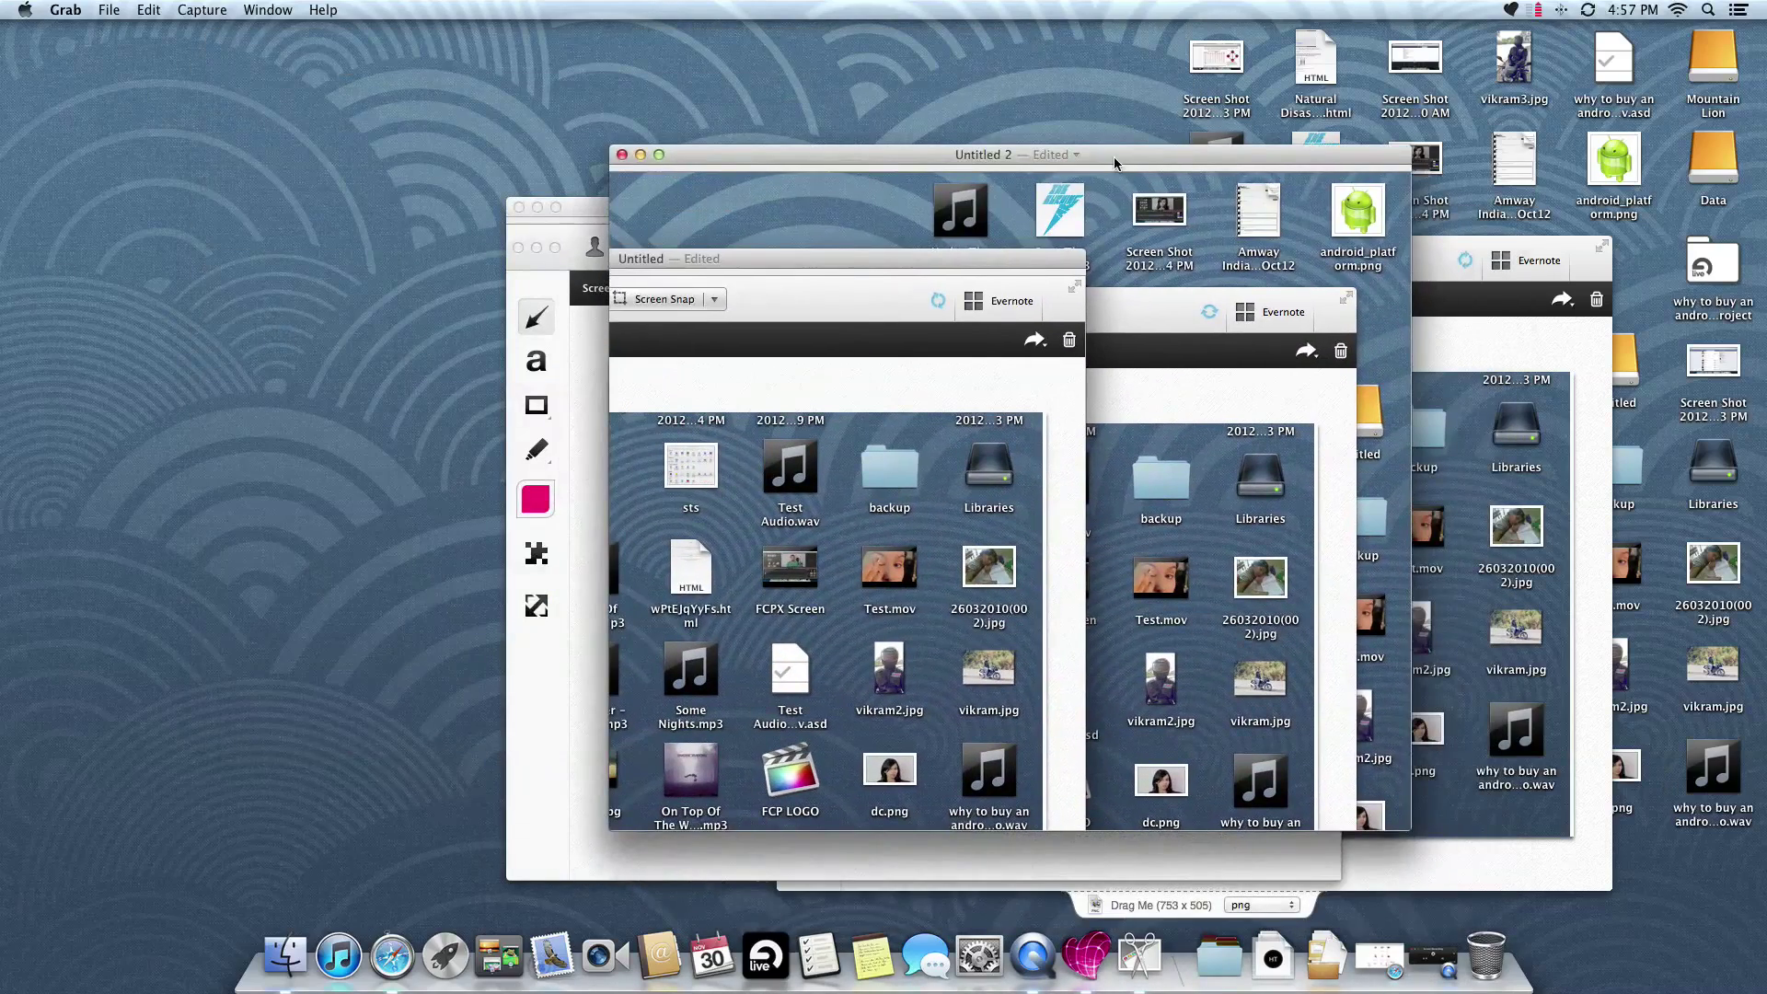
{"action": "left_click", "coordinate": [622, 156]}
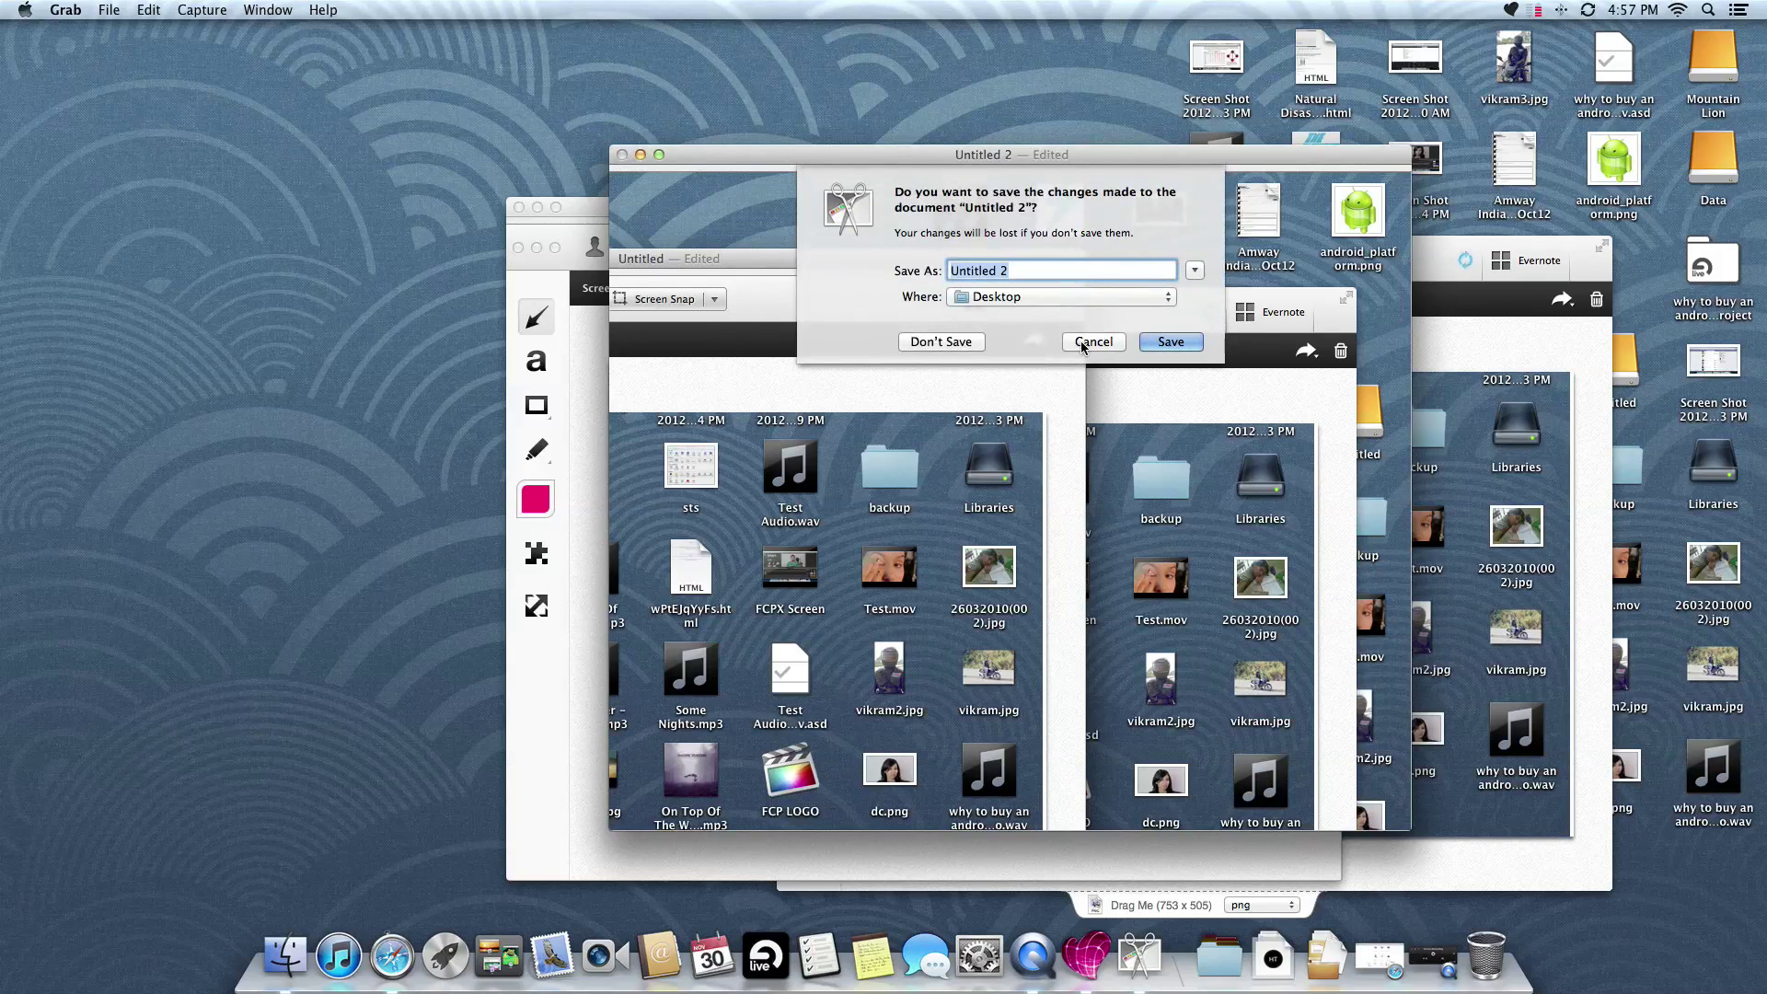
Step: Discard Grab's second capture unsaved, reposition the windows, and put Grab away behind Skitch
{"action": "left_click", "coordinate": [935, 343]}
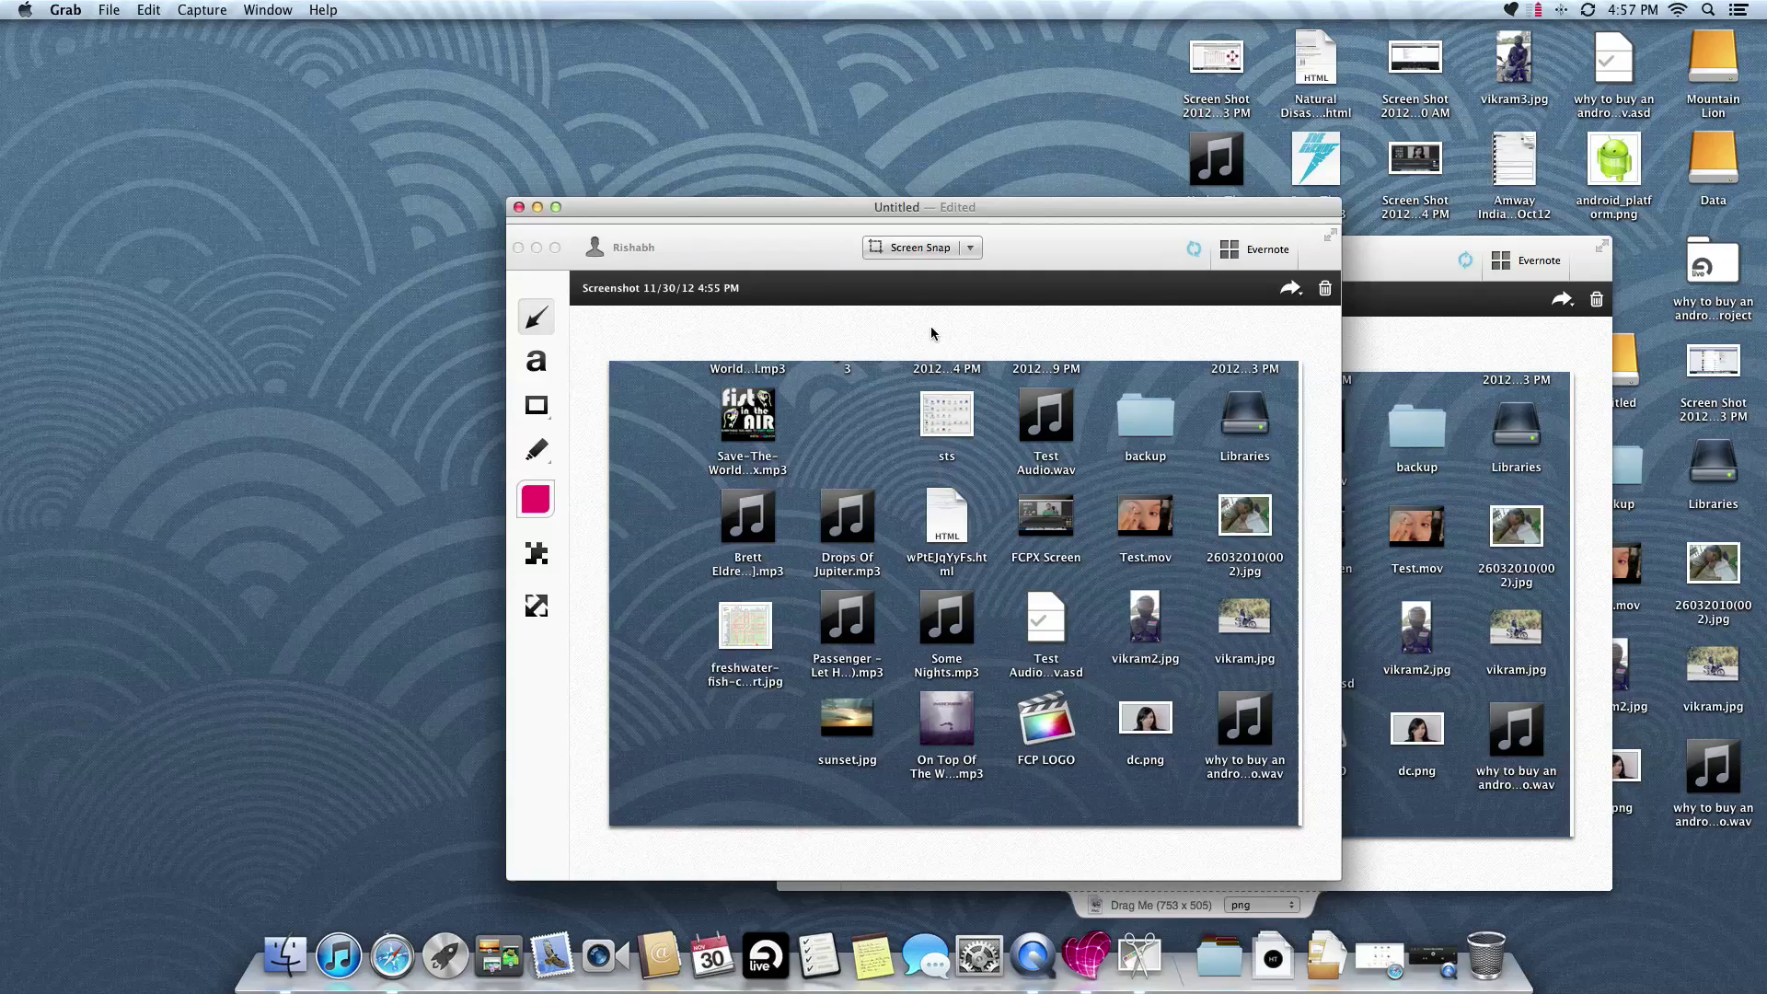
{"action": "left_click_drag", "start_coordinate": [1123, 207], "coordinate": [902, 163]}
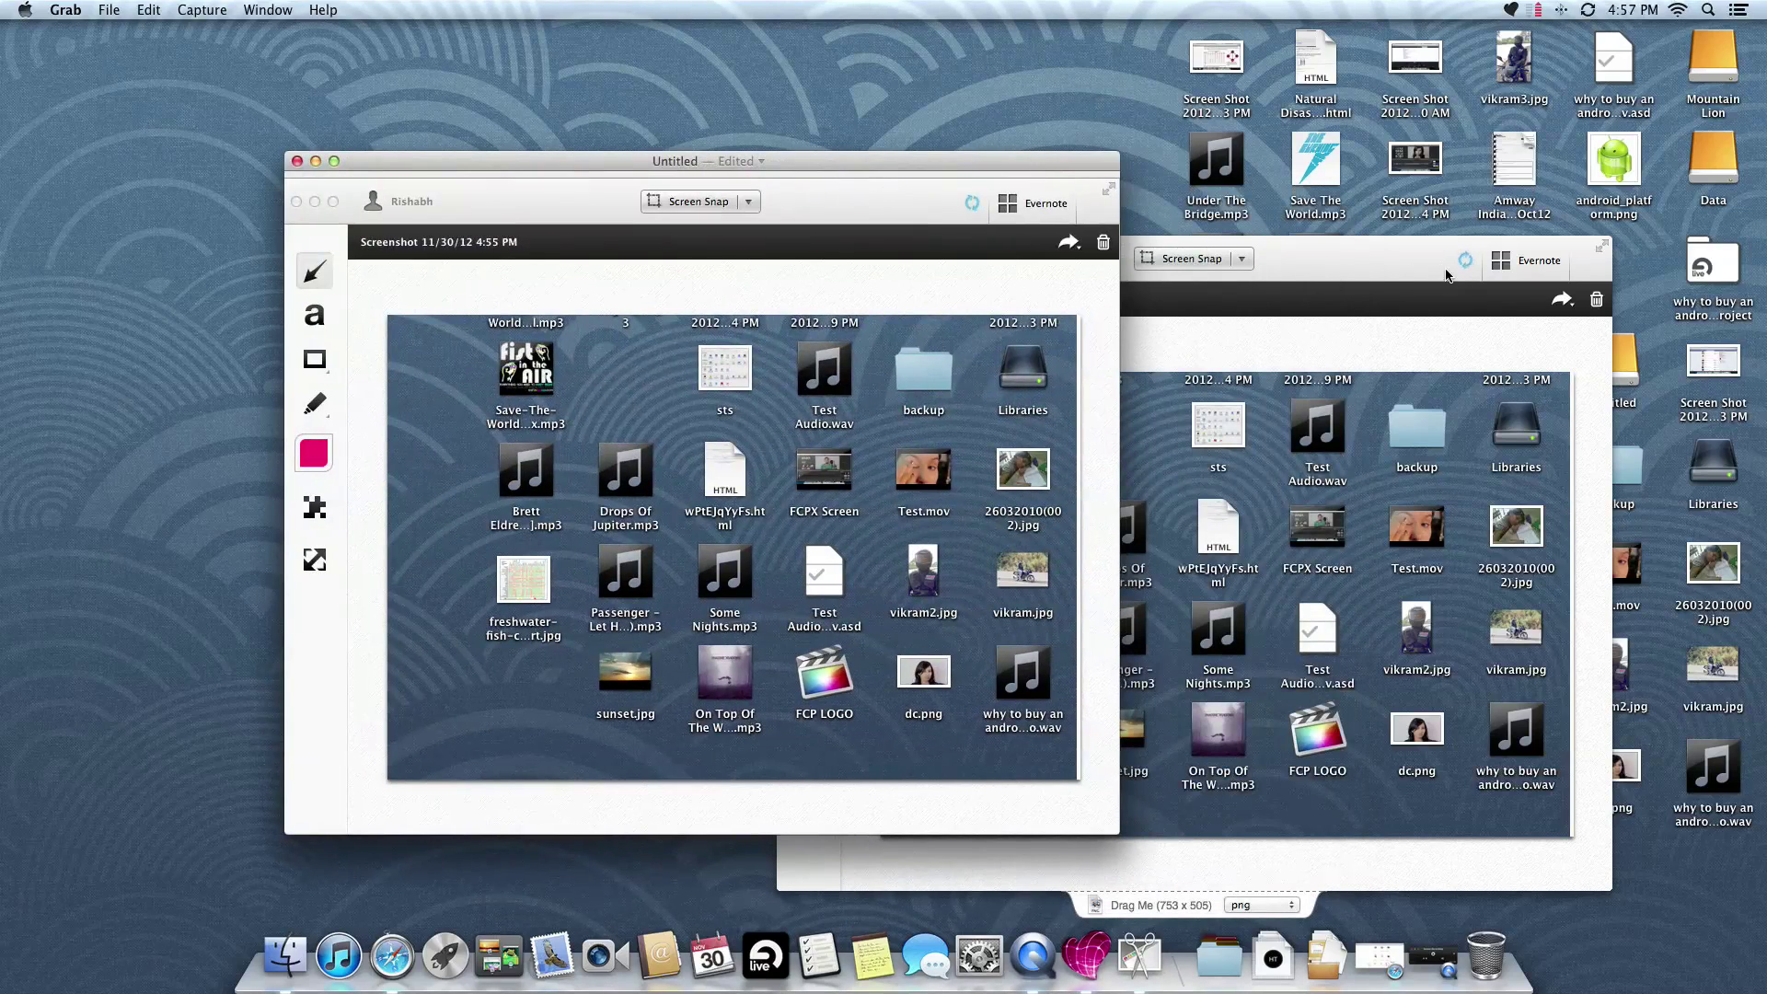
{"action": "left_click_drag", "start_coordinate": [1034, 164], "coordinate": [1159, 179]}
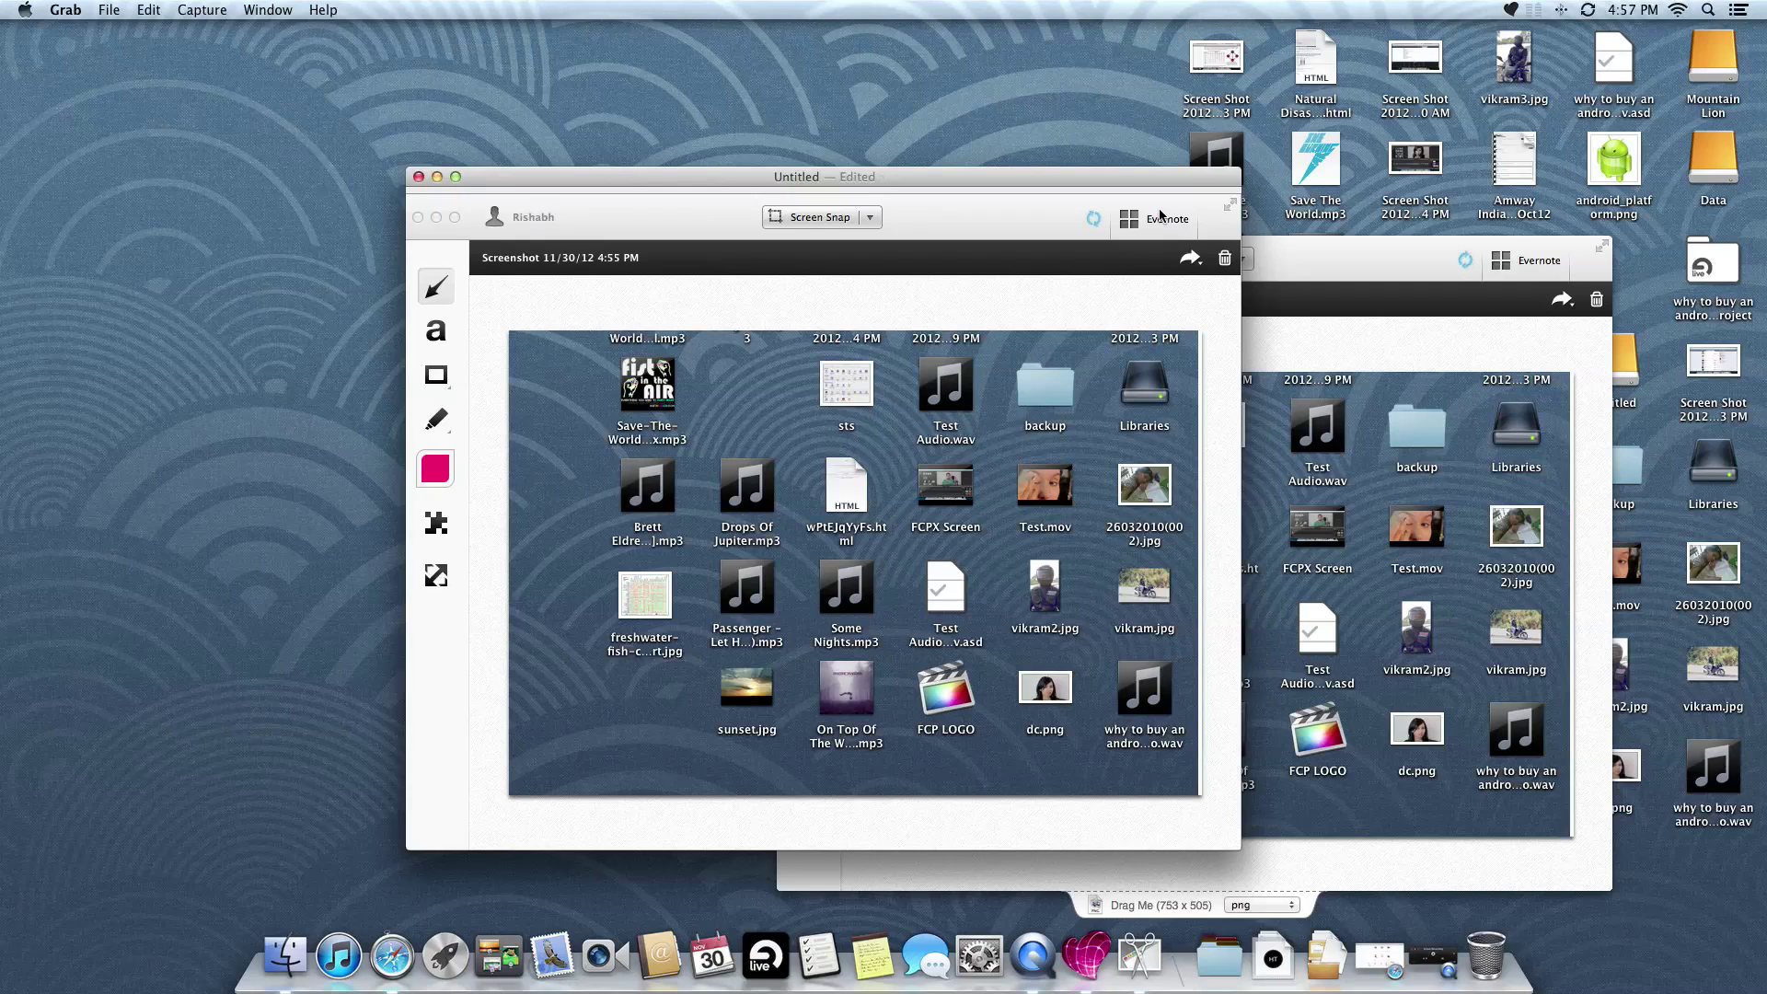
{"action": "left_click_drag", "start_coordinate": [1153, 166], "coordinate": [1122, 158]}
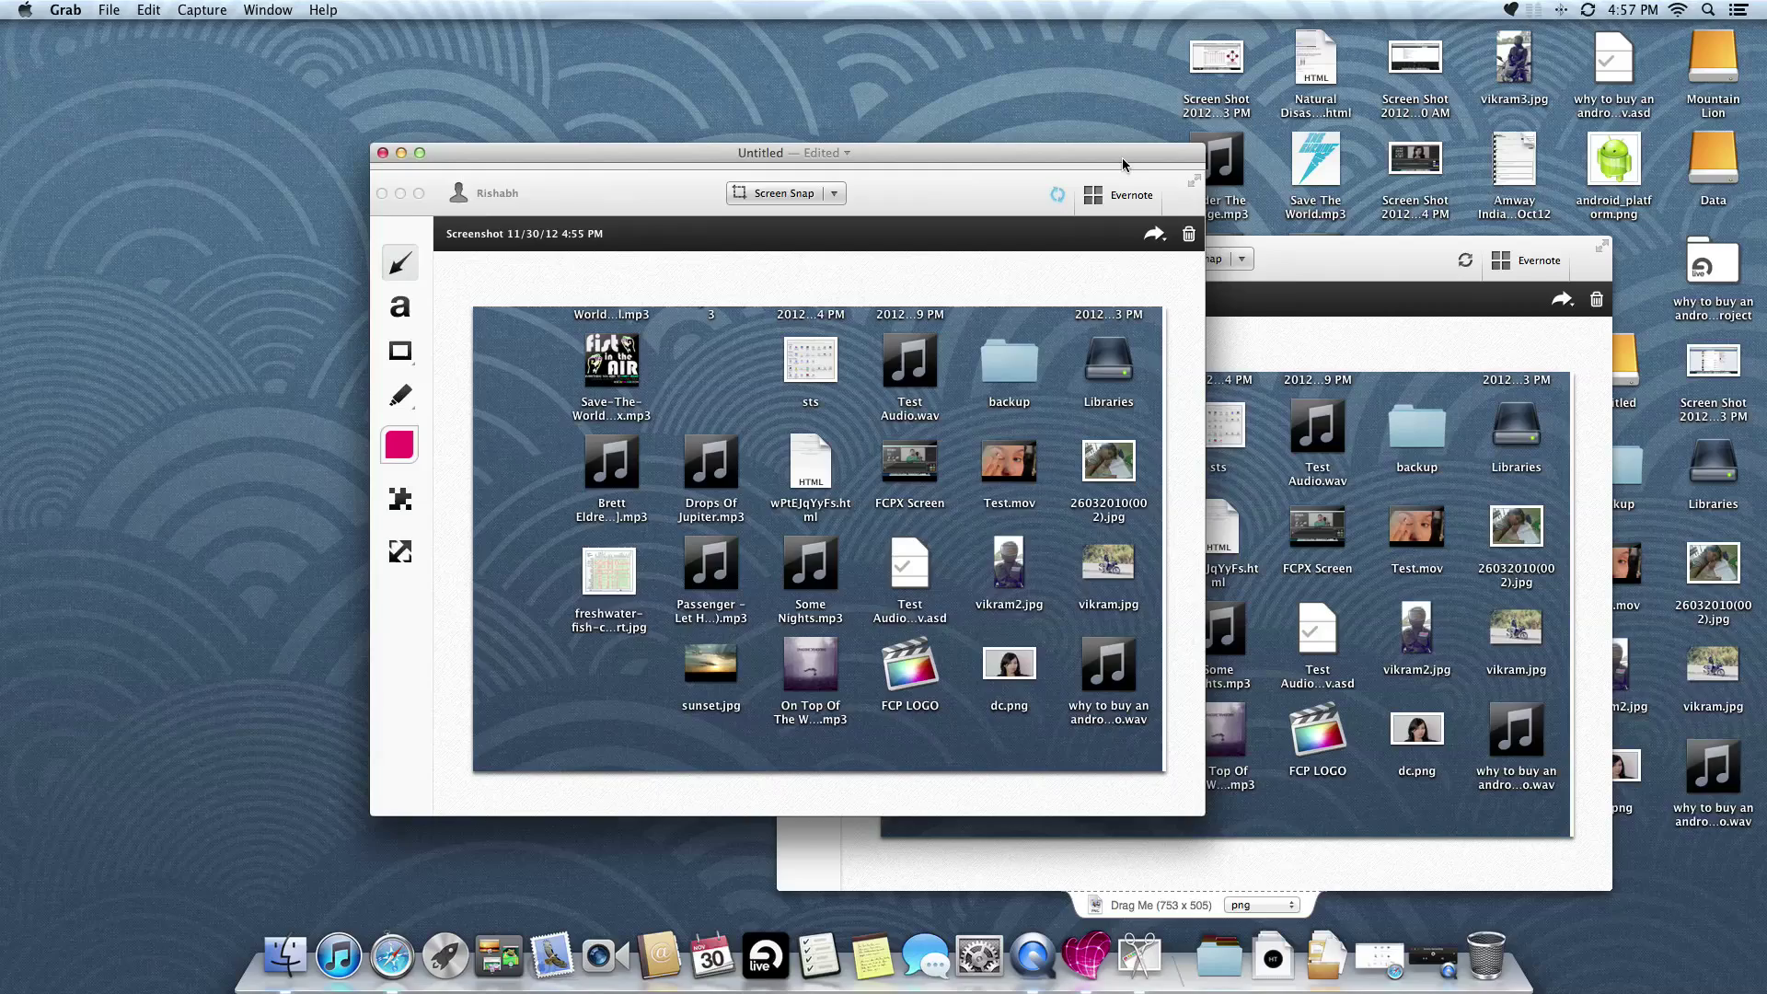
{"action": "key", "text": "super+h"}
{"action": "left_click_drag", "start_coordinate": [1081, 261], "coordinate": [892, 168]}
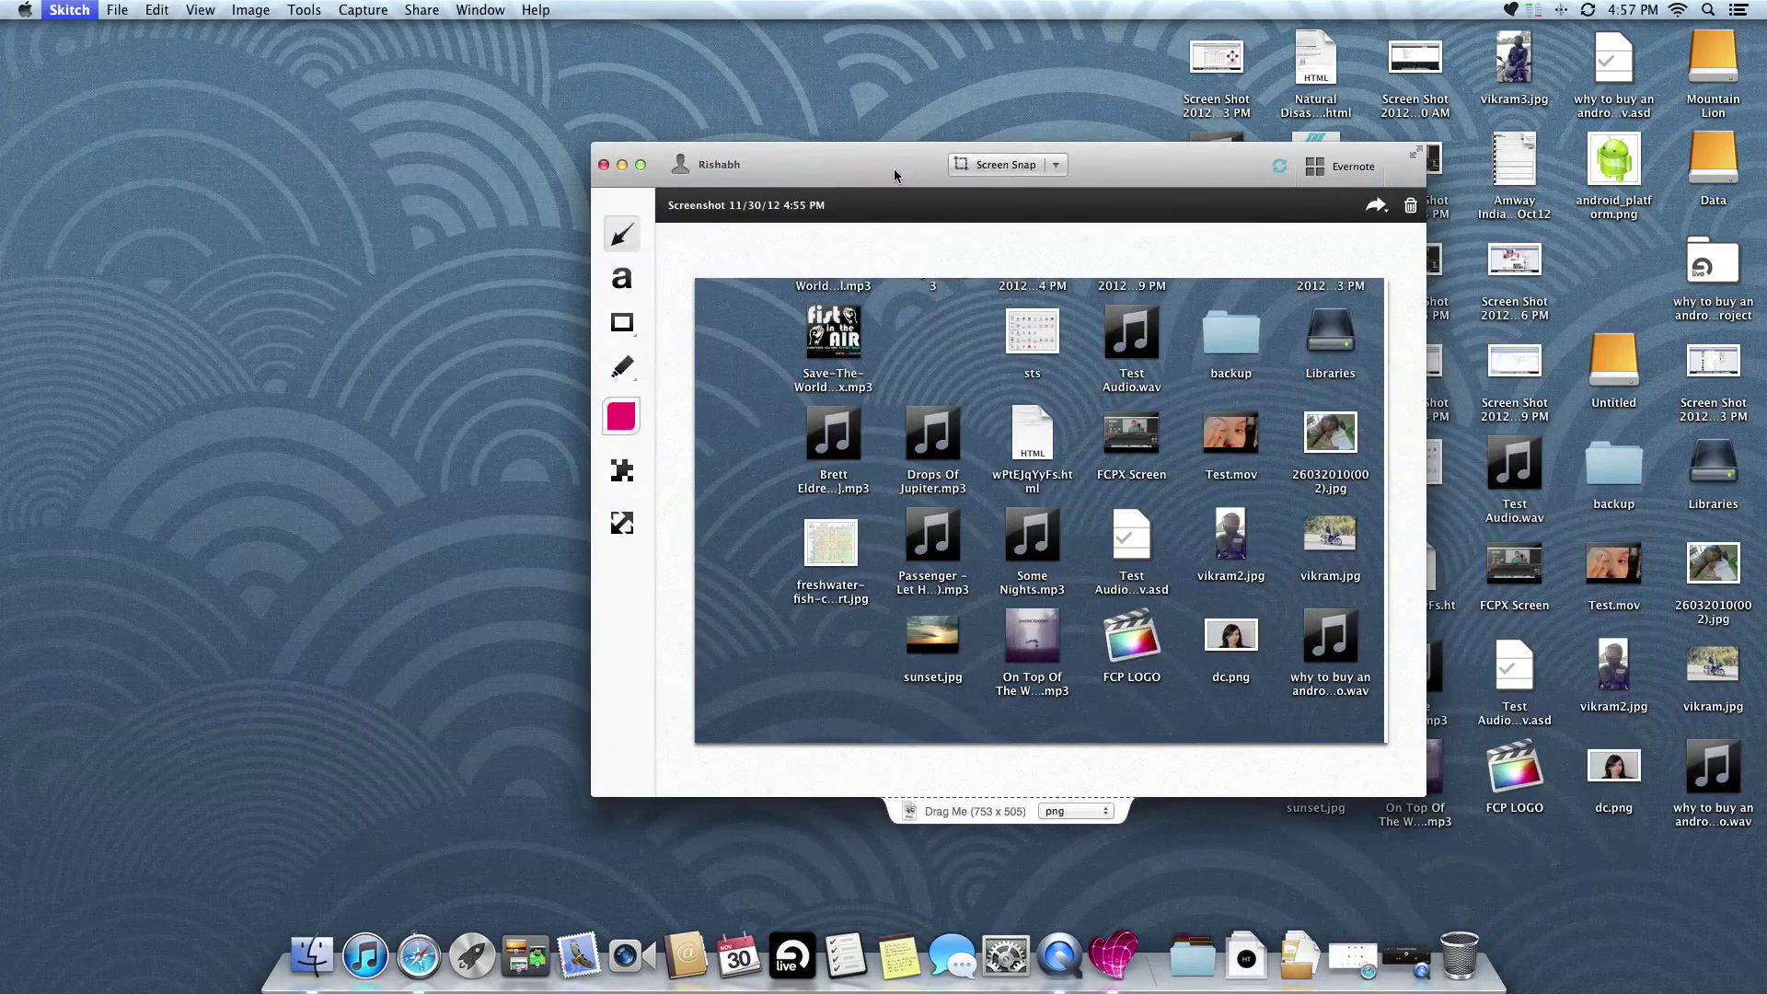
Step: Quit Skitch with Cmd-Q, leaving the new full-screen Screen Shot file on the desktop
{"action": "key", "text": "super+q"}
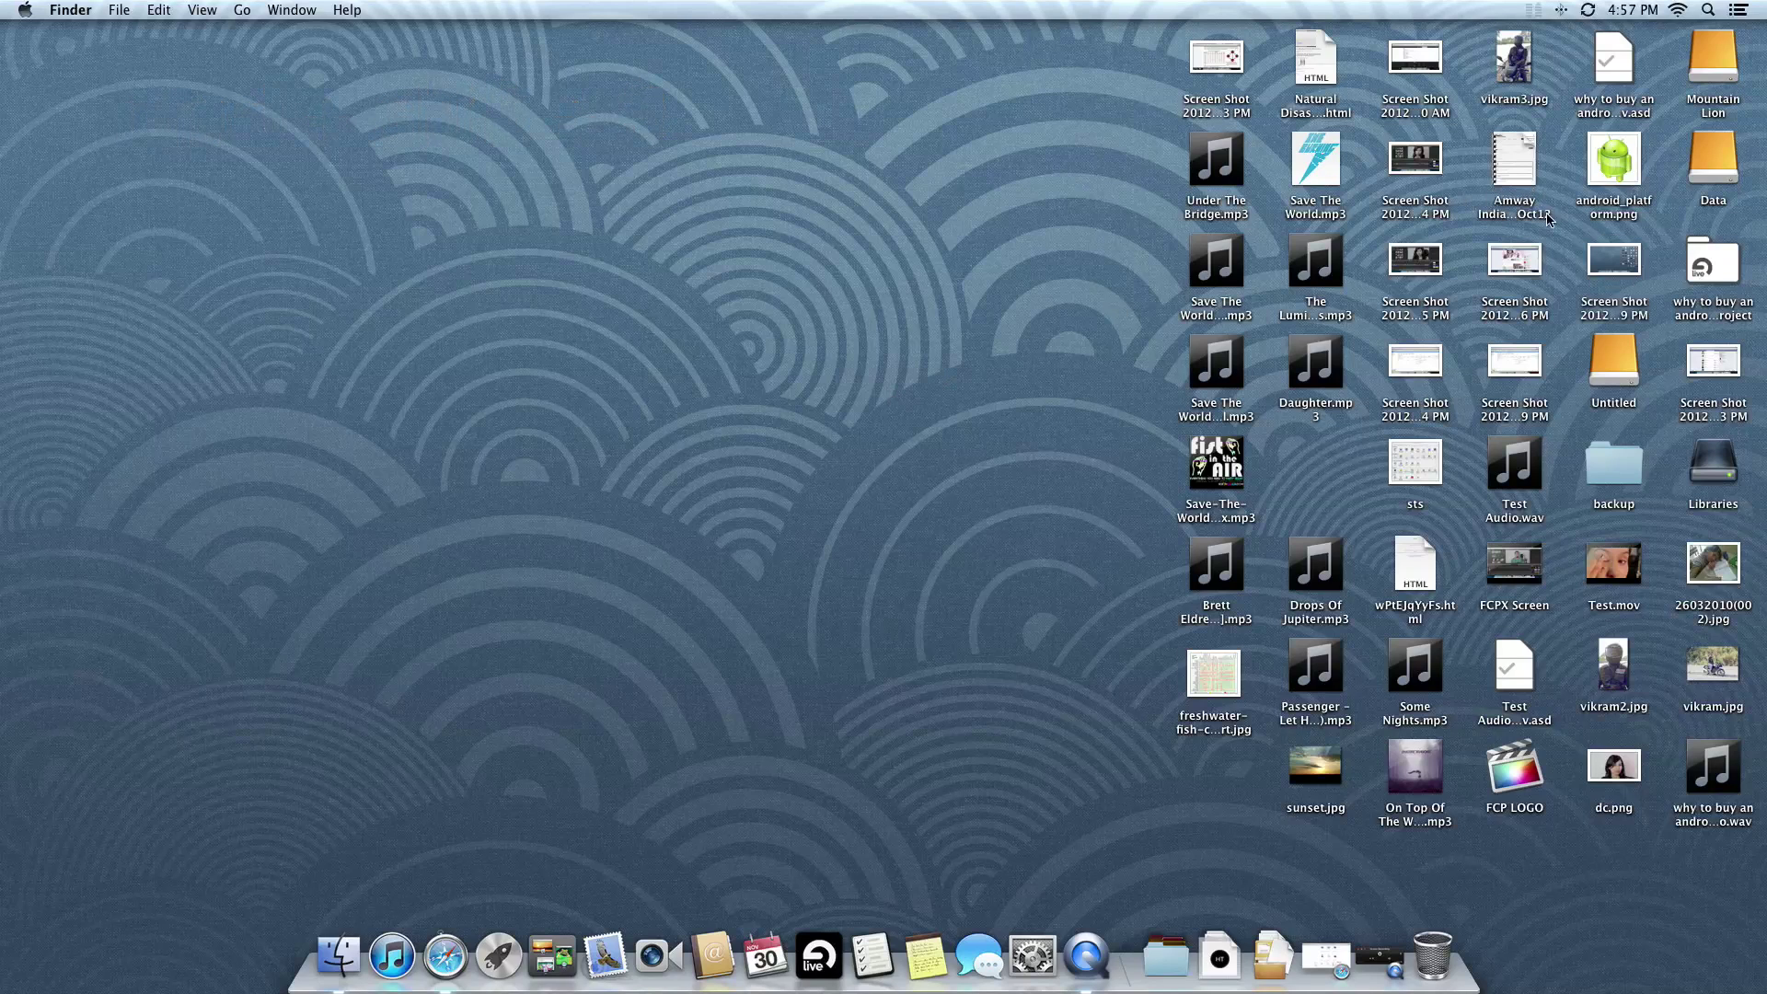
Step: Quick Look 'Screen Shot 2012-11-30 at 4.57.49 PM', then return its icon to the desktop grid
{"action": "left_click_drag", "start_coordinate": [1605, 271], "coordinate": [925, 277]}
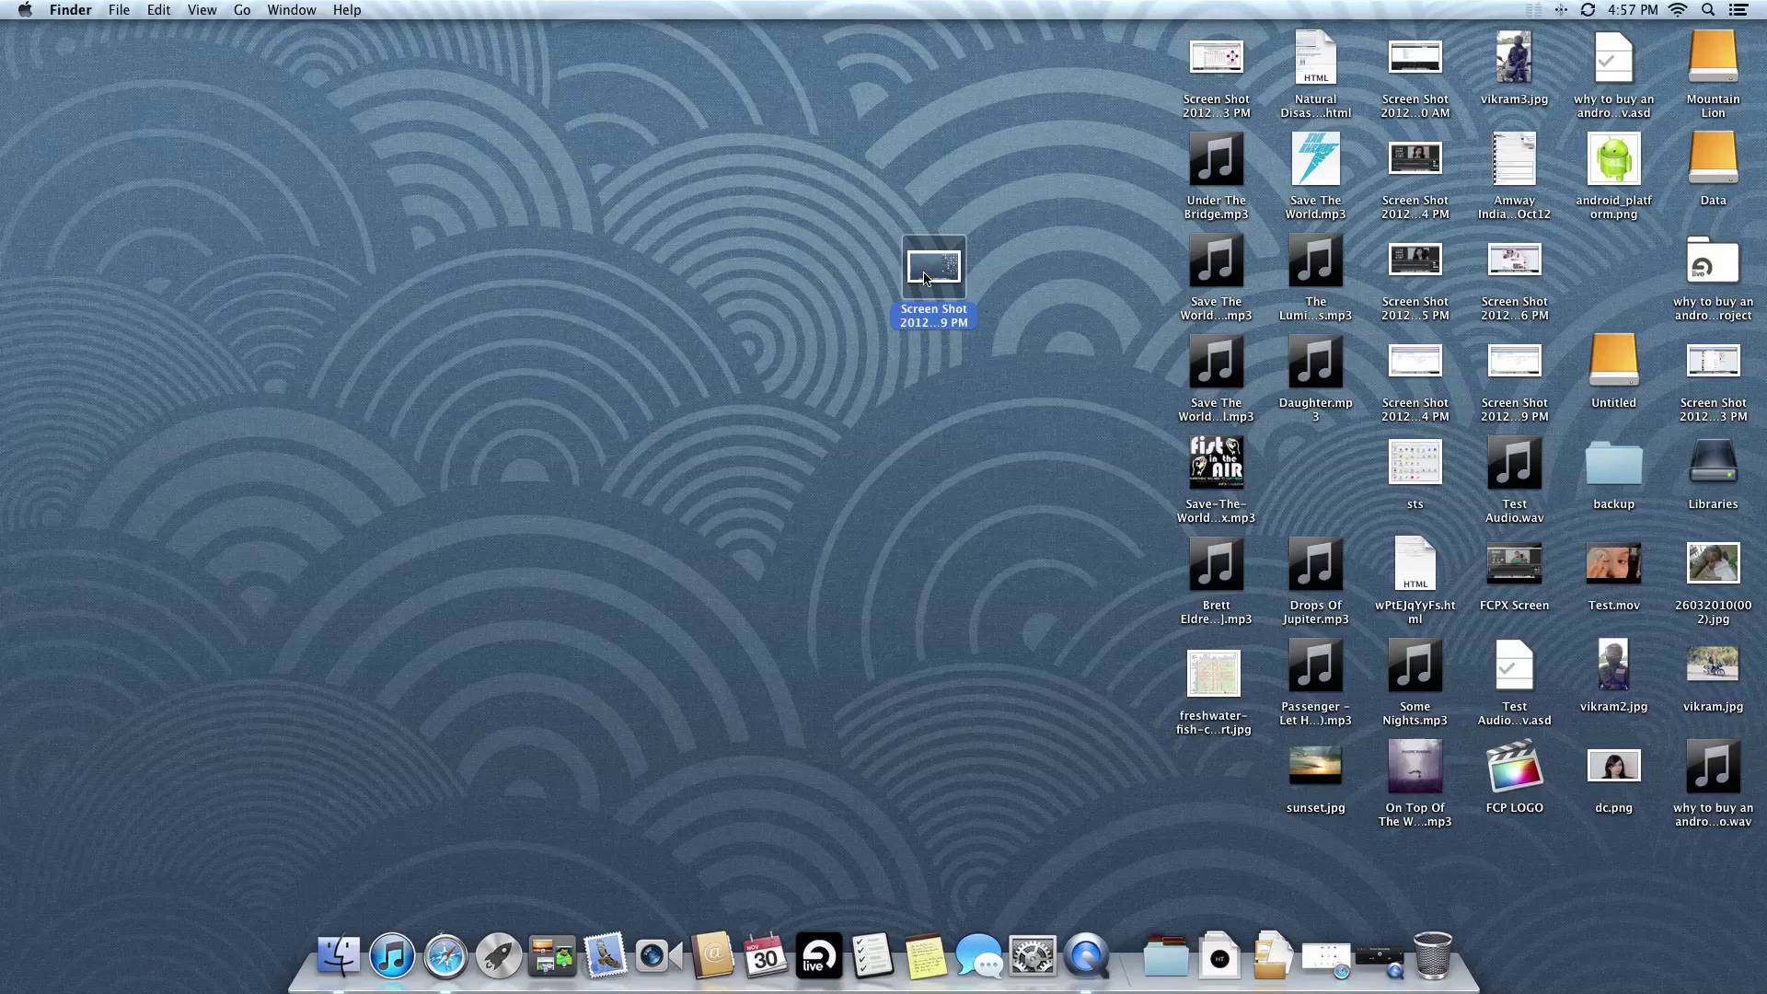
{"action": "key", "text": "space"}
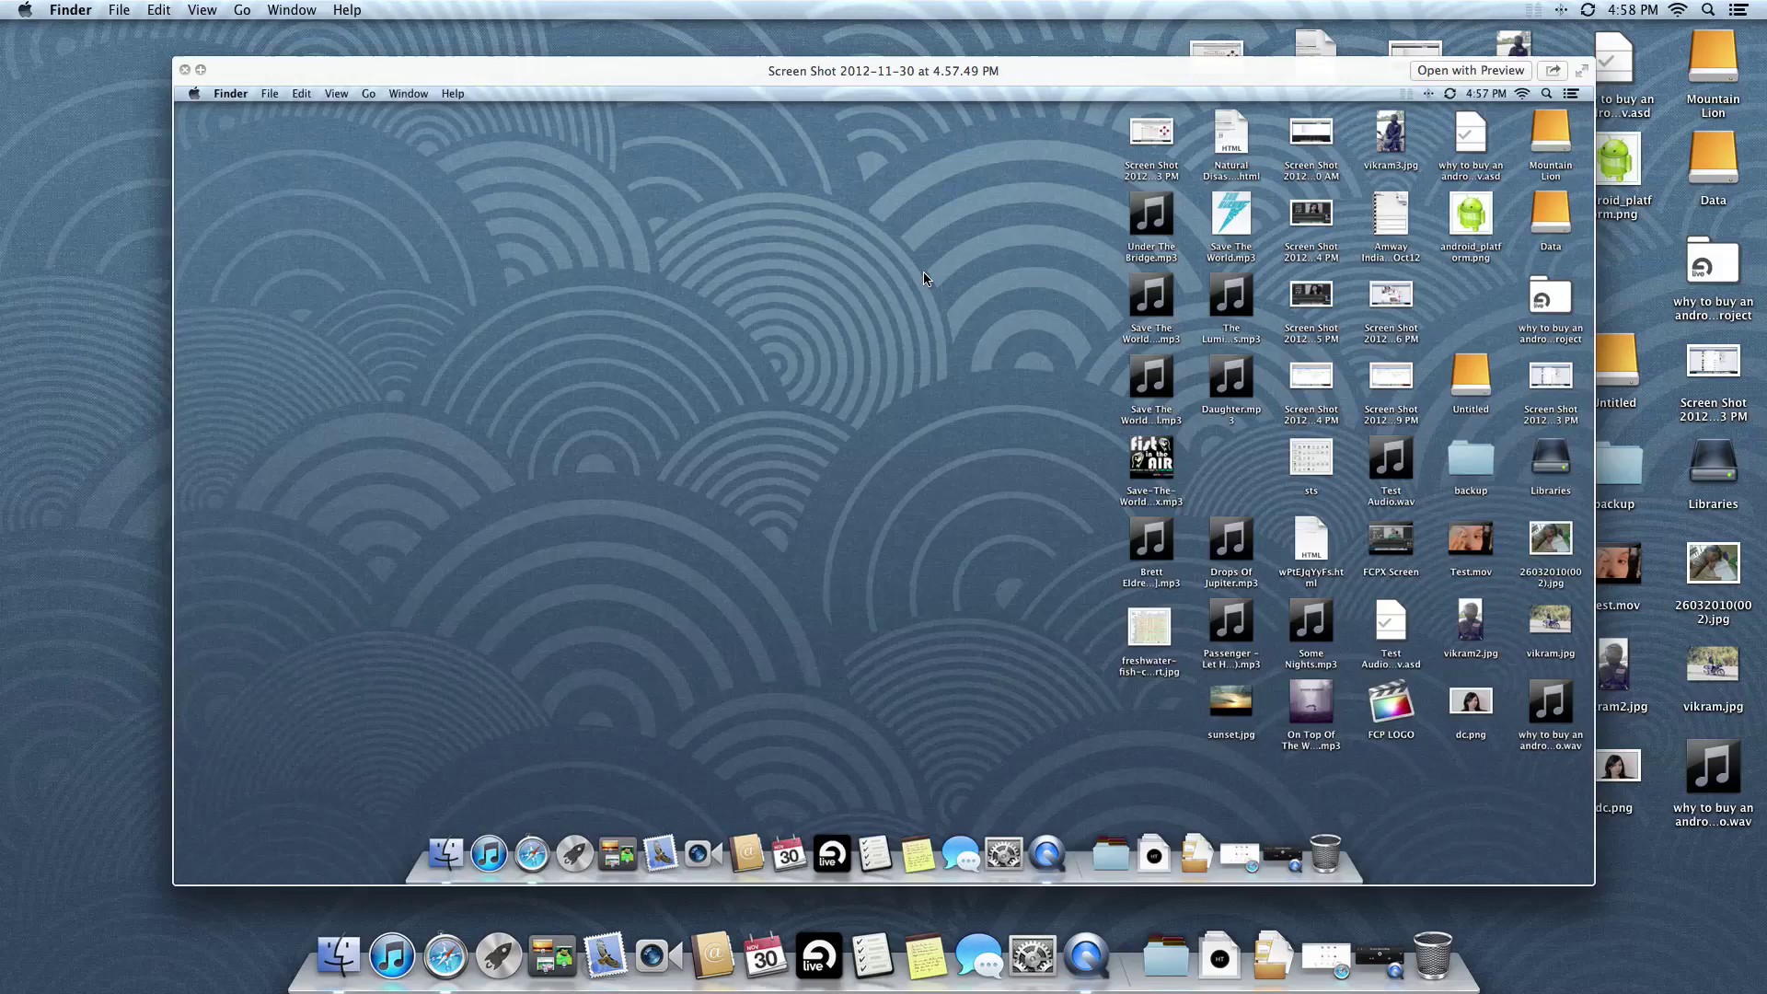
{"action": "key", "text": "space"}
{"action": "left_click_drag", "start_coordinate": [925, 278], "coordinate": [1604, 267]}
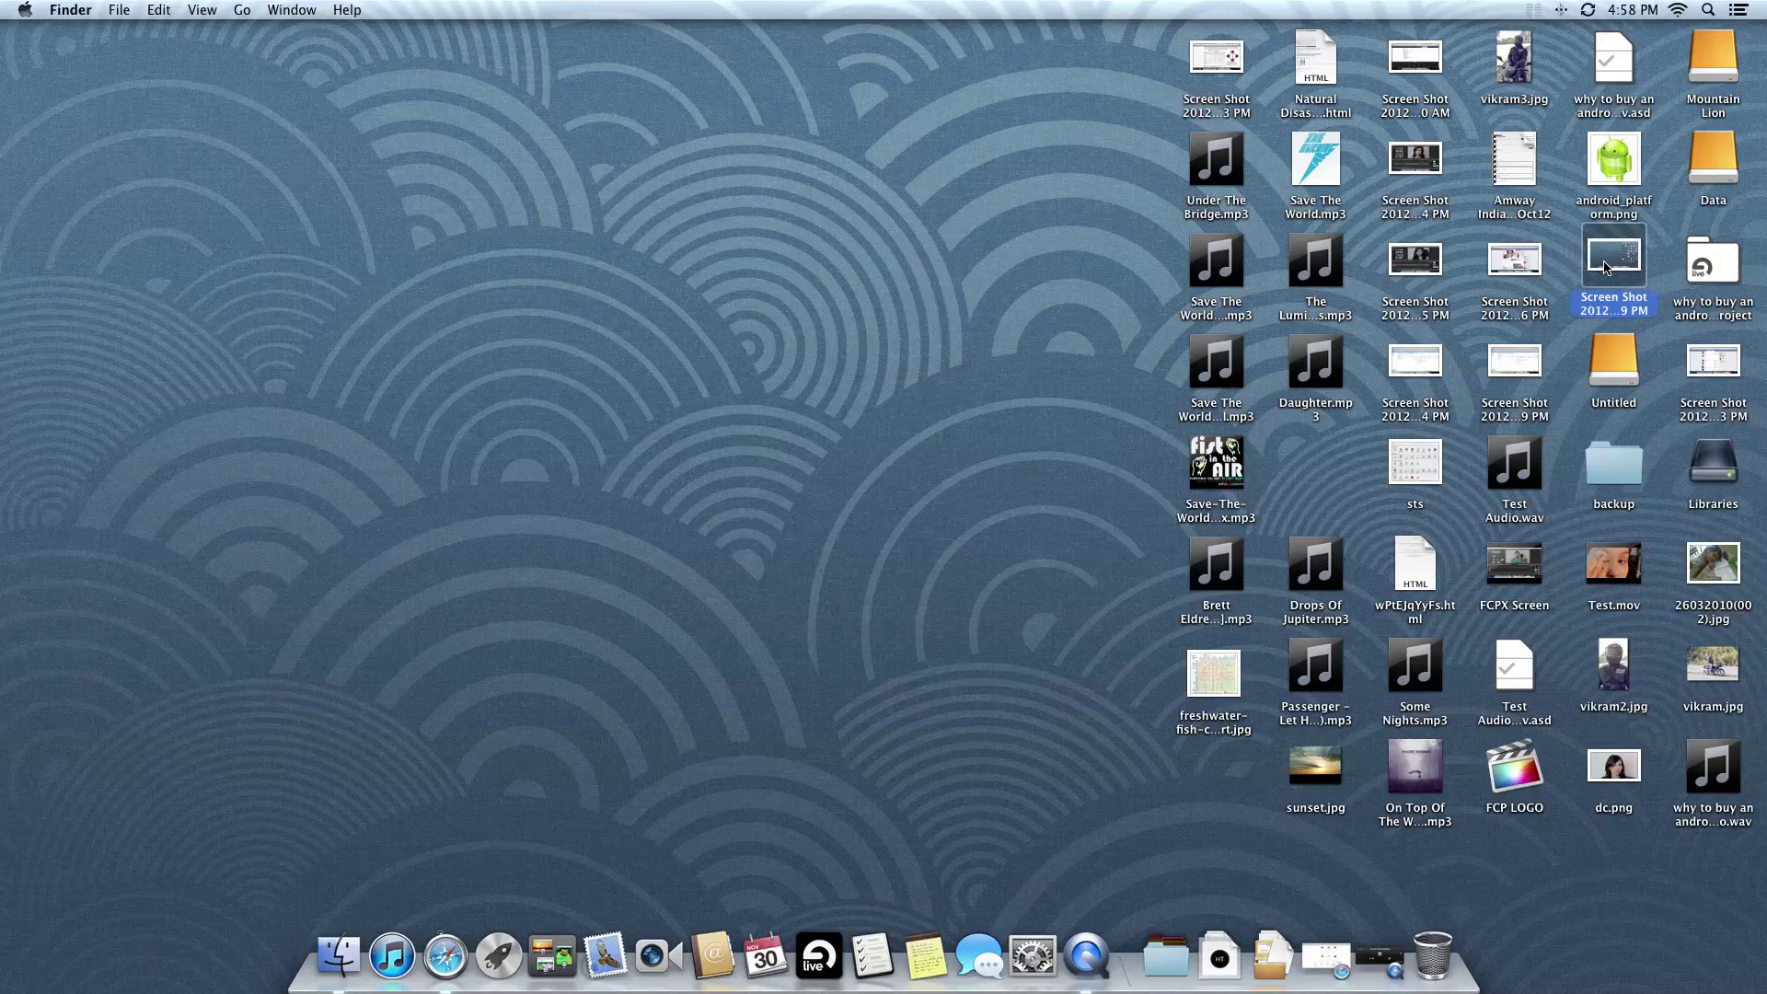
{"action": "left_click", "coordinate": [1121, 366]}
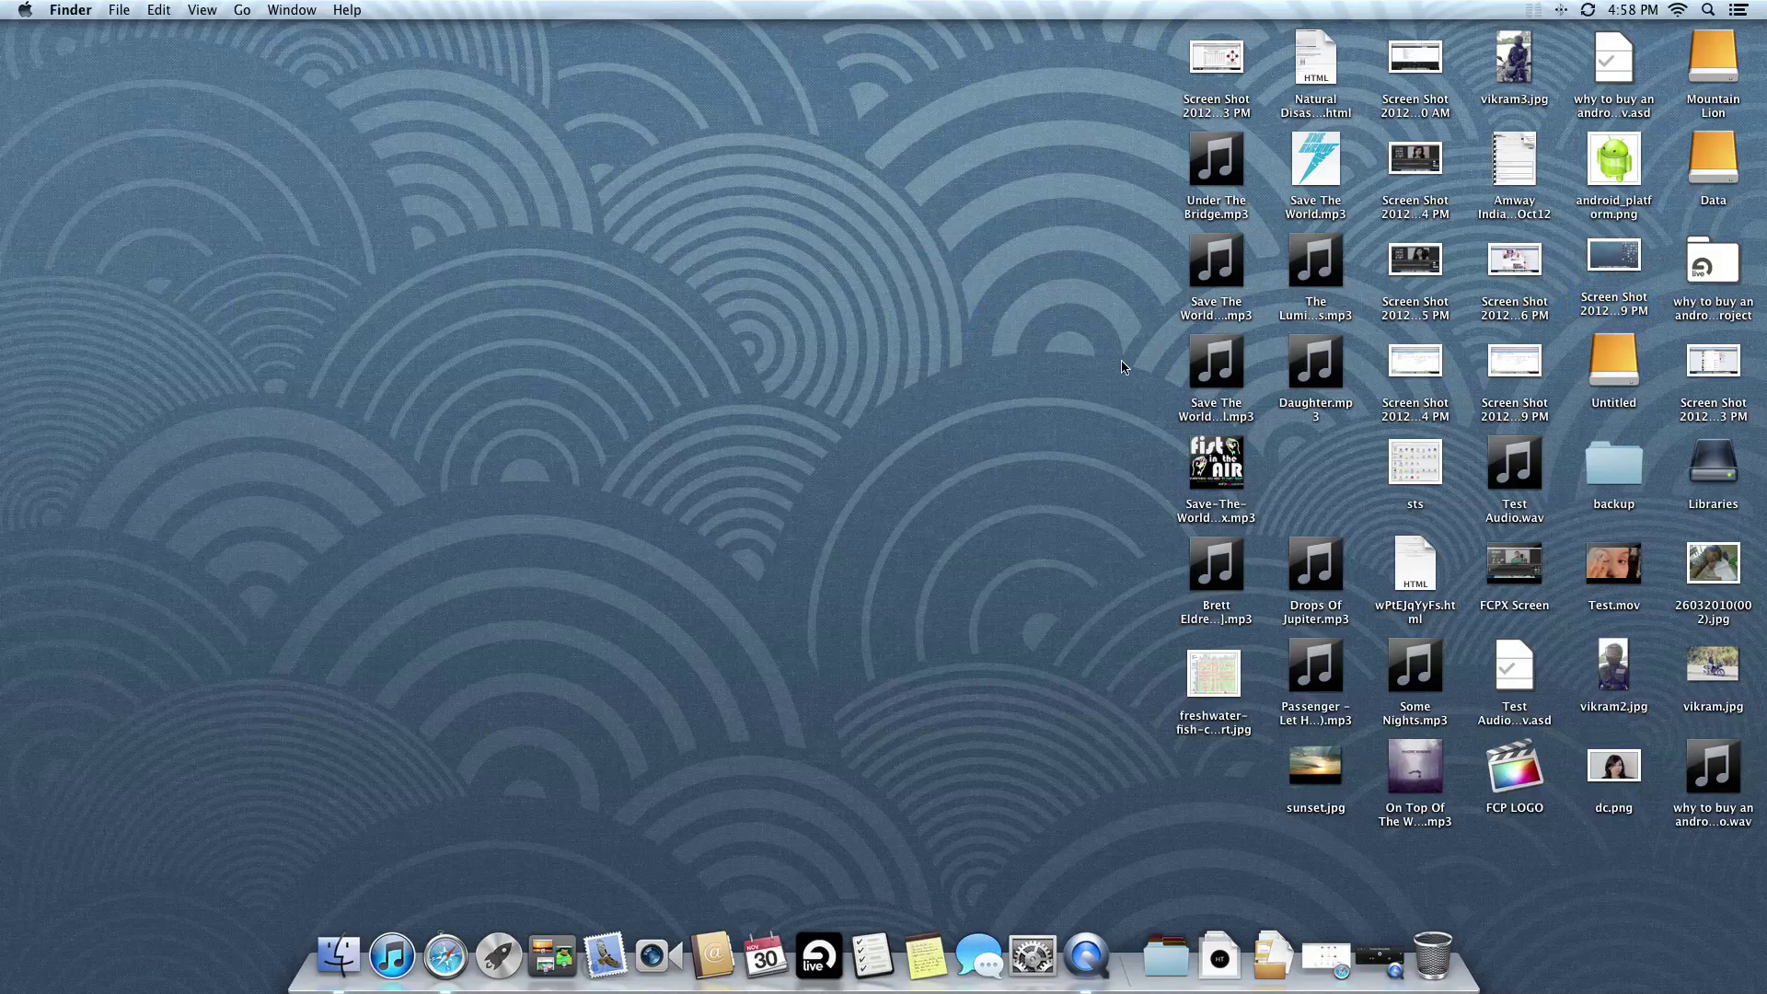